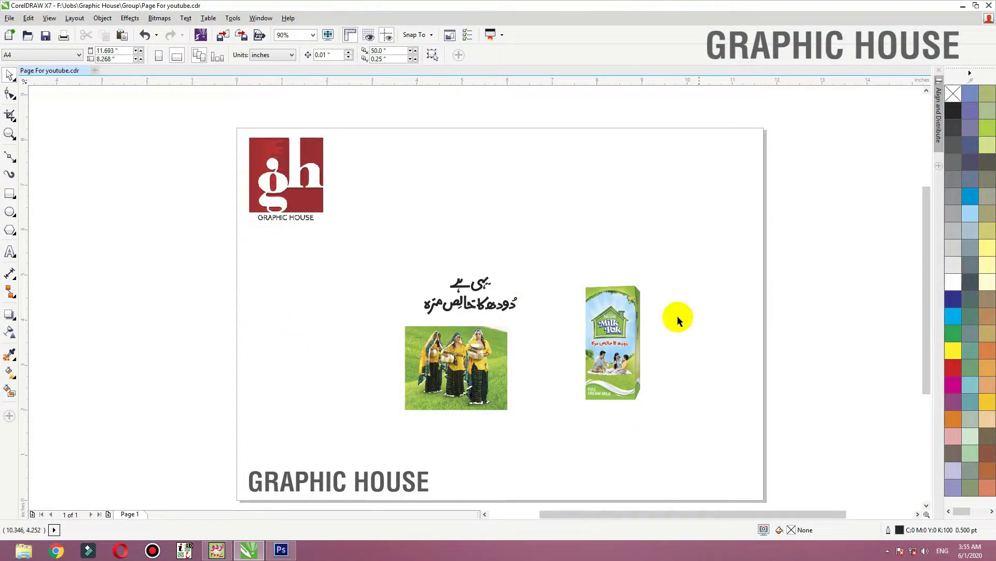
Move the milk pack right and lower, the Urdu slogan higher, and the women photo left.
{"action": "left_click_drag", "start_coordinate": [623, 322], "coordinate": [643, 320]}
{"action": "left_click_drag", "start_coordinate": [481, 310], "coordinate": [454, 258]}
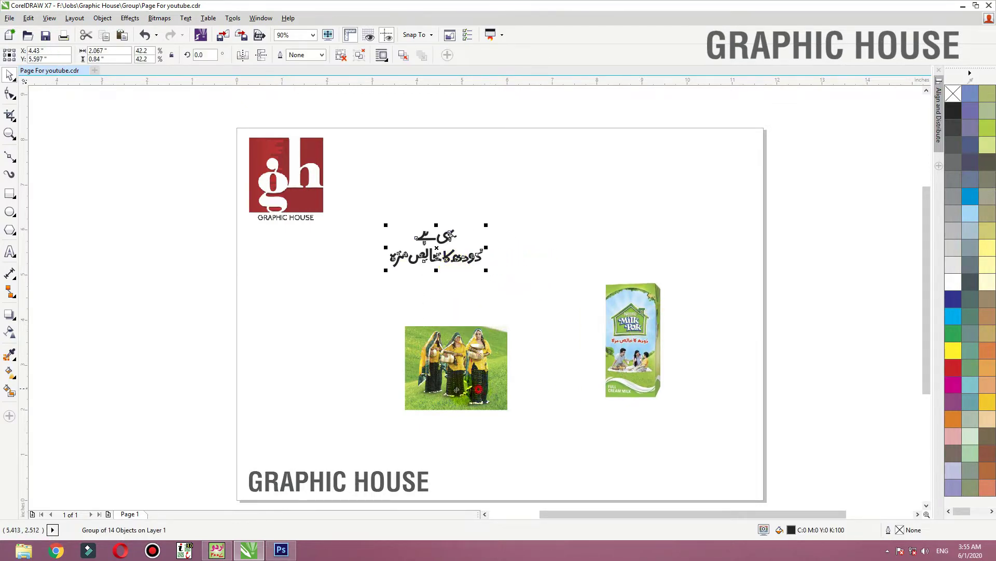
{"action": "left_click_drag", "start_coordinate": [456, 367], "coordinate": [368, 368]}
{"action": "left_click_drag", "start_coordinate": [633, 332], "coordinate": [598, 349]}
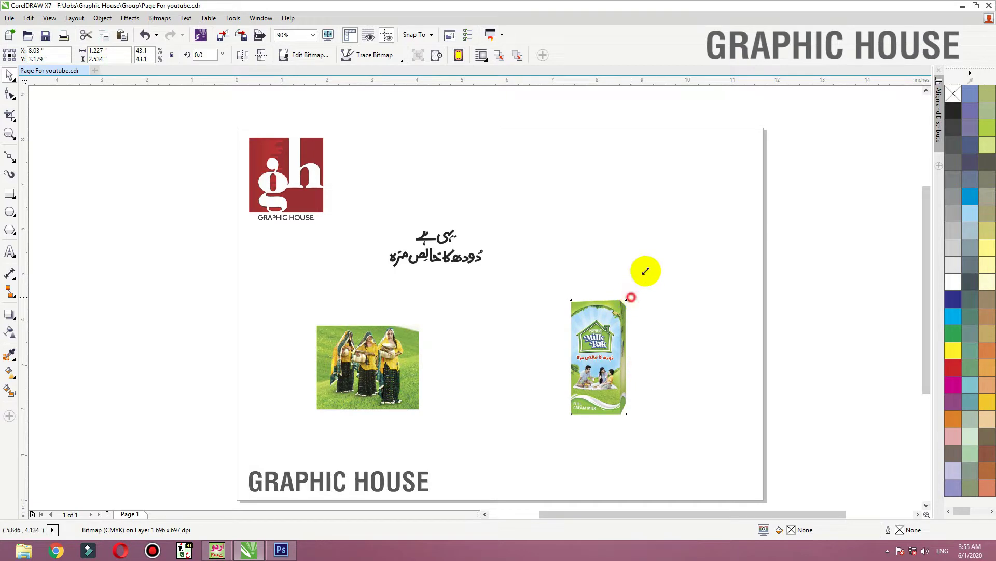
Enlarge the milk pack and Urdu slogan, and reposition the slogan and women photo.
{"action": "left_click_drag", "start_coordinate": [629, 296], "coordinate": [674, 201]}
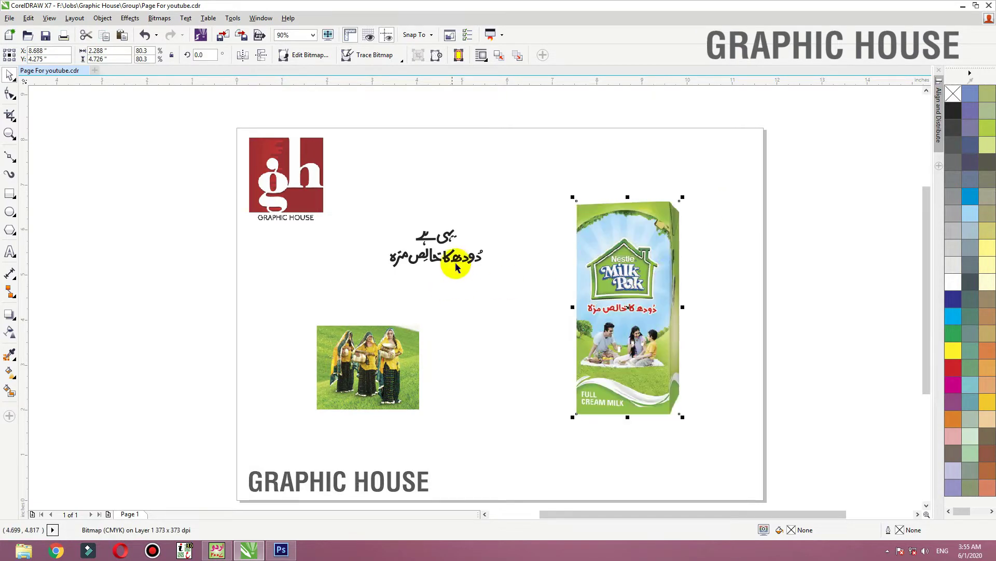
{"action": "left_click_drag", "start_coordinate": [456, 267], "coordinate": [402, 298]}
{"action": "left_click_drag", "start_coordinate": [512, 224], "coordinate": [514, 227]}
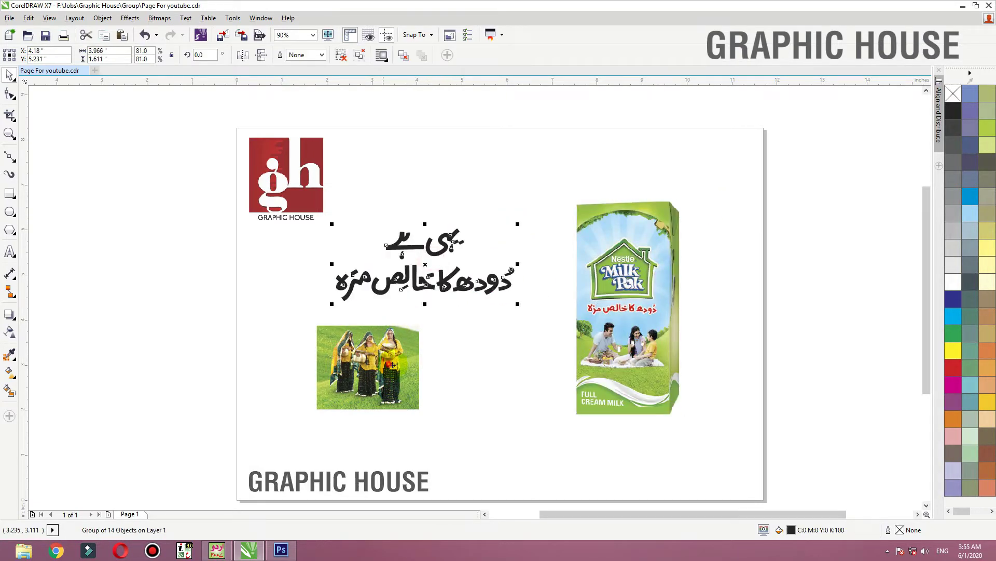
{"action": "left_click_drag", "start_coordinate": [387, 363], "coordinate": [380, 372]}
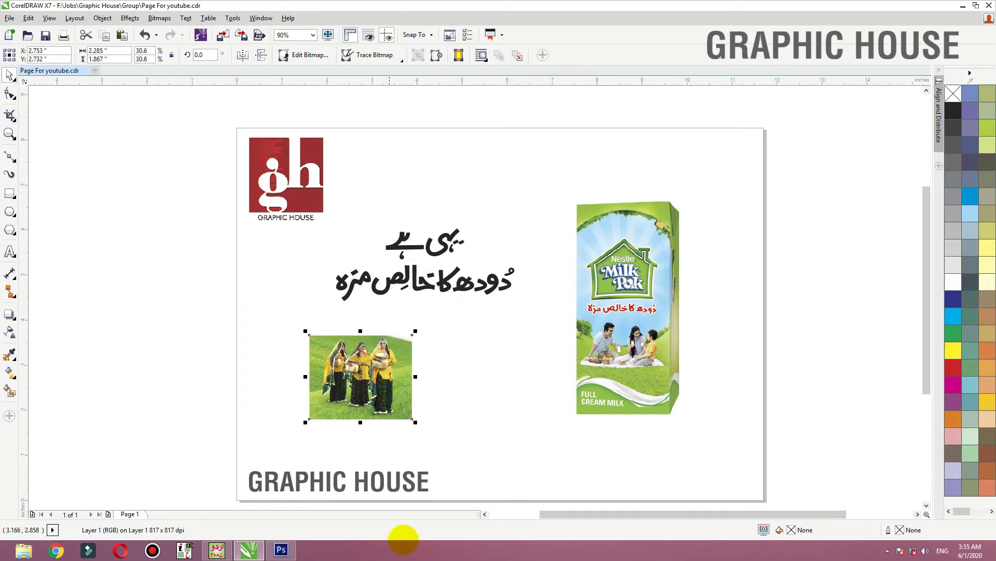
{"action": "mouse_move", "coordinate": [442, 293]}
{"action": "left_mouse_down"}
{"action": "mouse_move", "coordinate": [457, 267]}
{"action": "mouse_move", "coordinate": [482, 264]}
{"action": "left_mouse_up"}
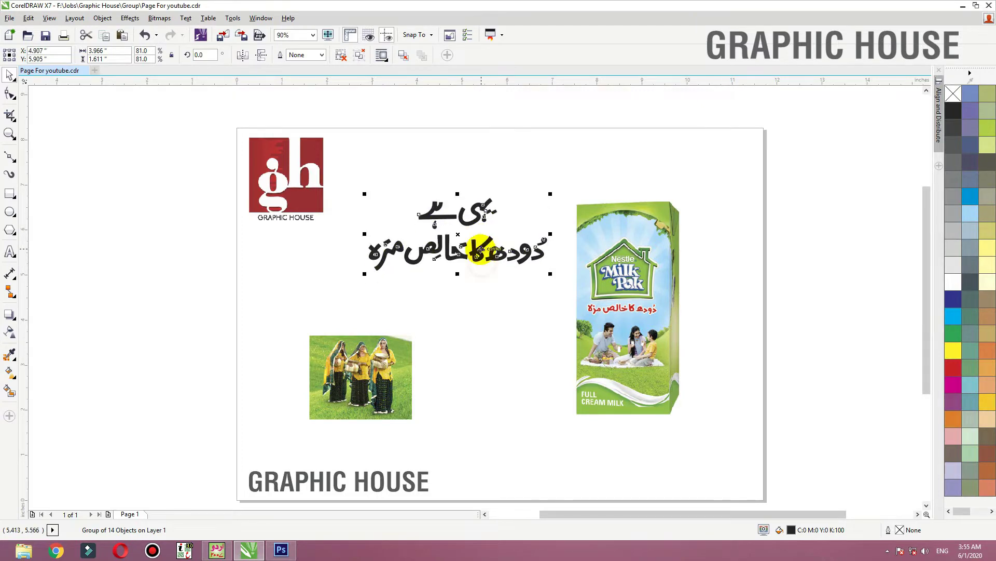
{"action": "left_click_drag", "start_coordinate": [380, 369], "coordinate": [413, 380]}
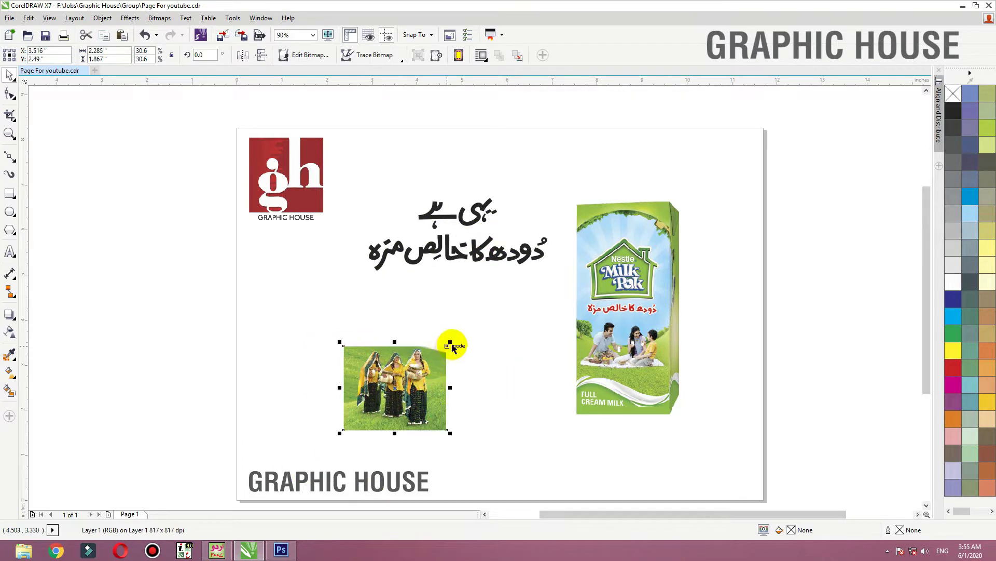
{"action": "left_click_drag", "start_coordinate": [616, 304], "coordinate": [633, 308]}
Undo the stray milk pack move, enlarge the women photo, then begin exporting the milk pack.
{"action": "key", "text": "ctrl+z"}
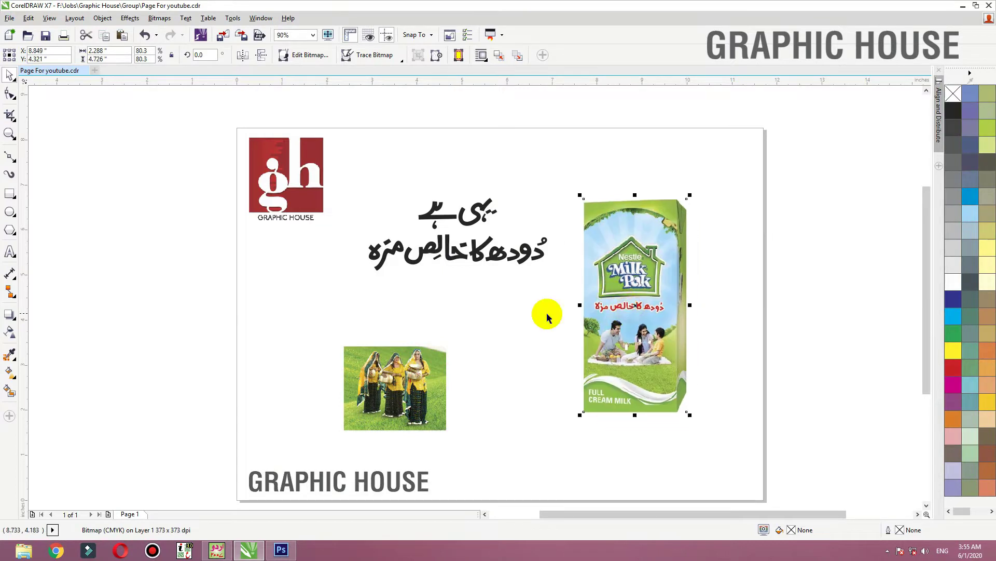
{"action": "left_click", "coordinate": [411, 366]}
{"action": "left_click_drag", "start_coordinate": [447, 345], "coordinate": [514, 291]}
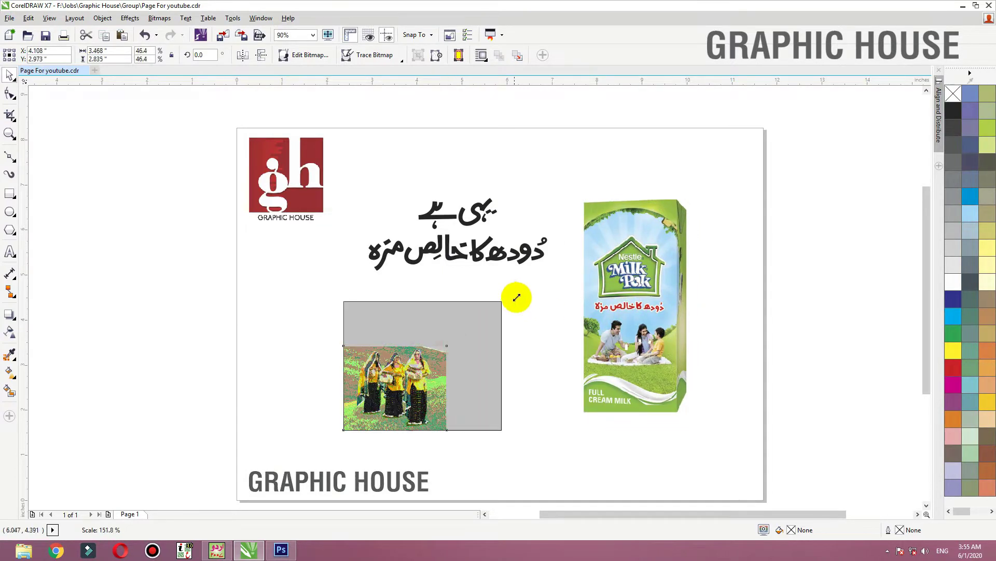
{"action": "left_click", "coordinate": [464, 244]}
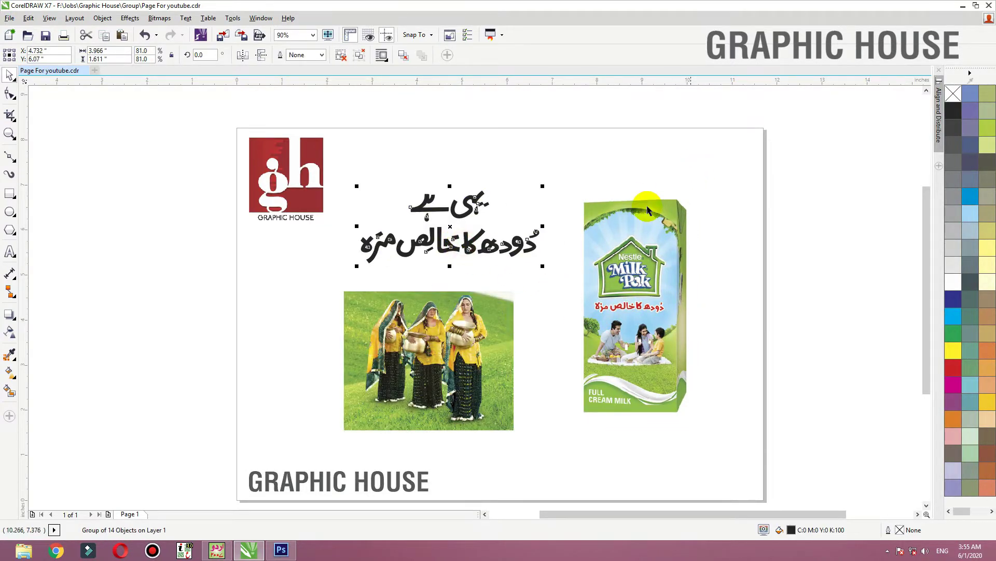
{"action": "left_click", "coordinate": [642, 241]}
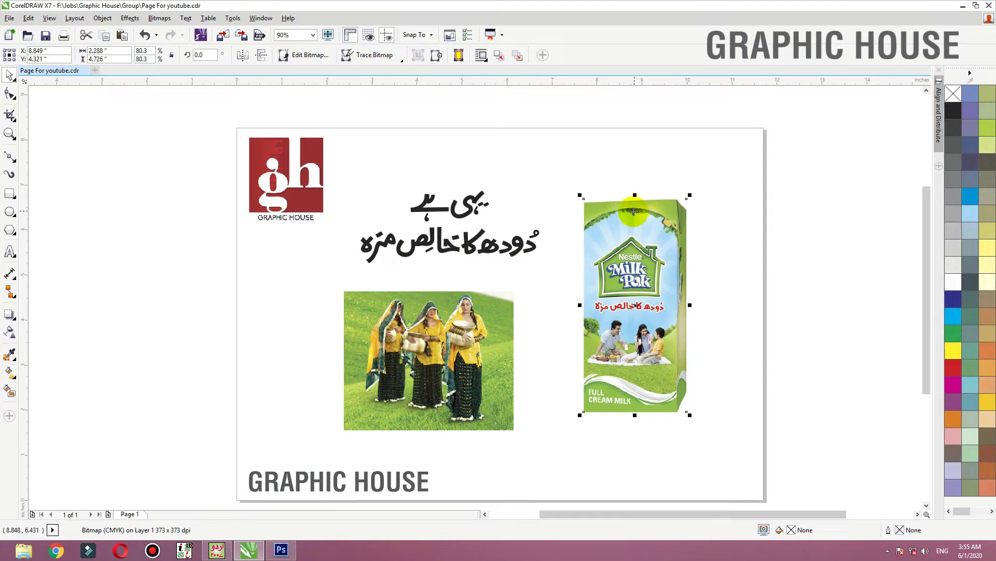
{"action": "key", "text": "ctrl+e"}
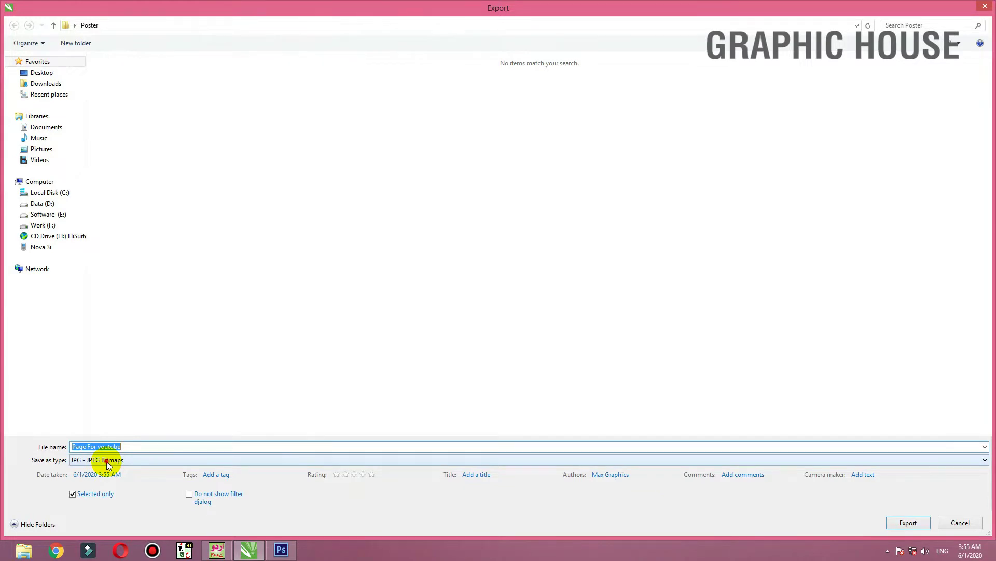
Export the milk pack as a 24-bit RGB PNG named '1' at 800 dpi.
{"action": "left_click", "coordinate": [107, 461]}
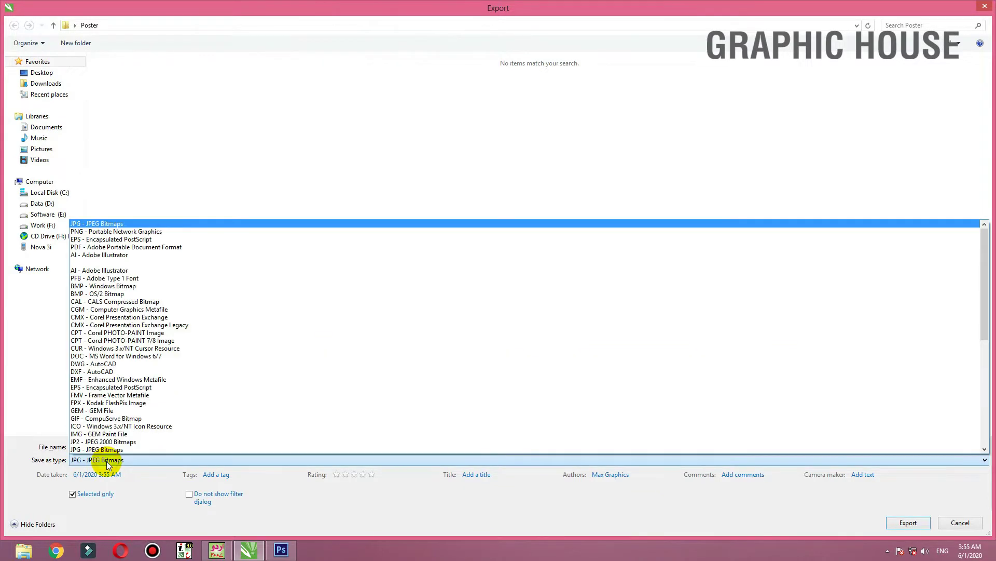
{"action": "left_click", "coordinate": [148, 231]}
{"action": "left_click", "coordinate": [128, 444]}
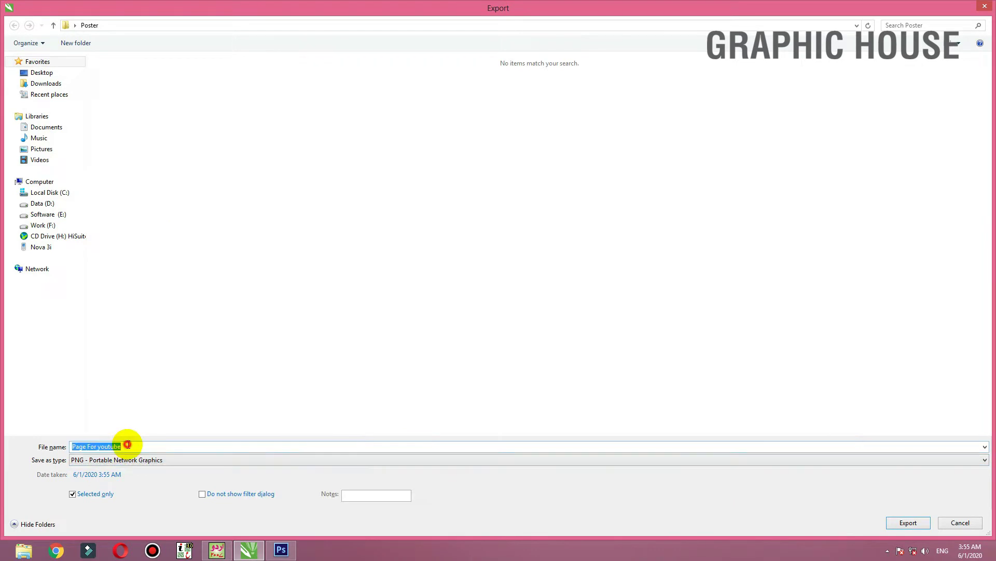
{"action": "type", "text": "1"}
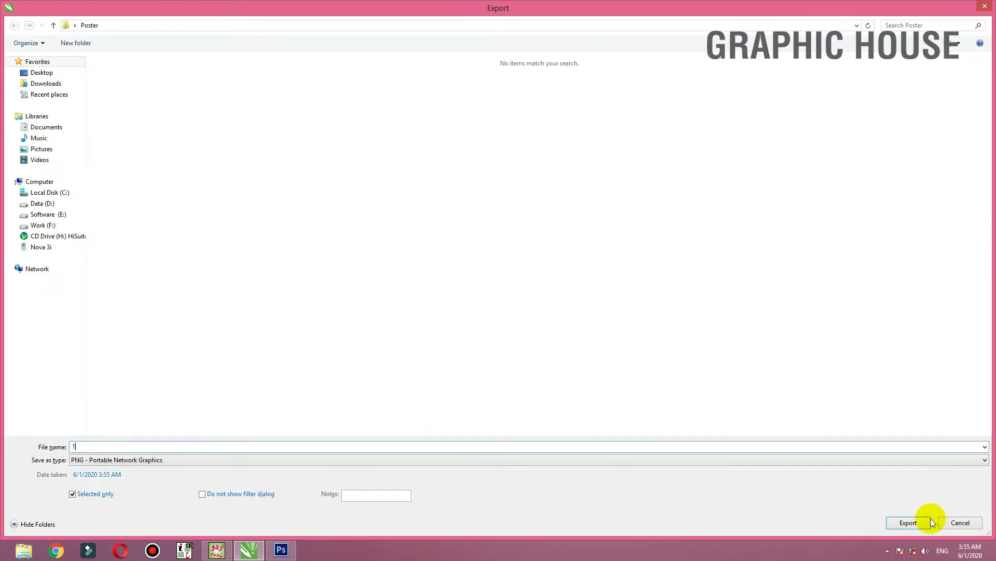
{"action": "left_click", "coordinate": [923, 522]}
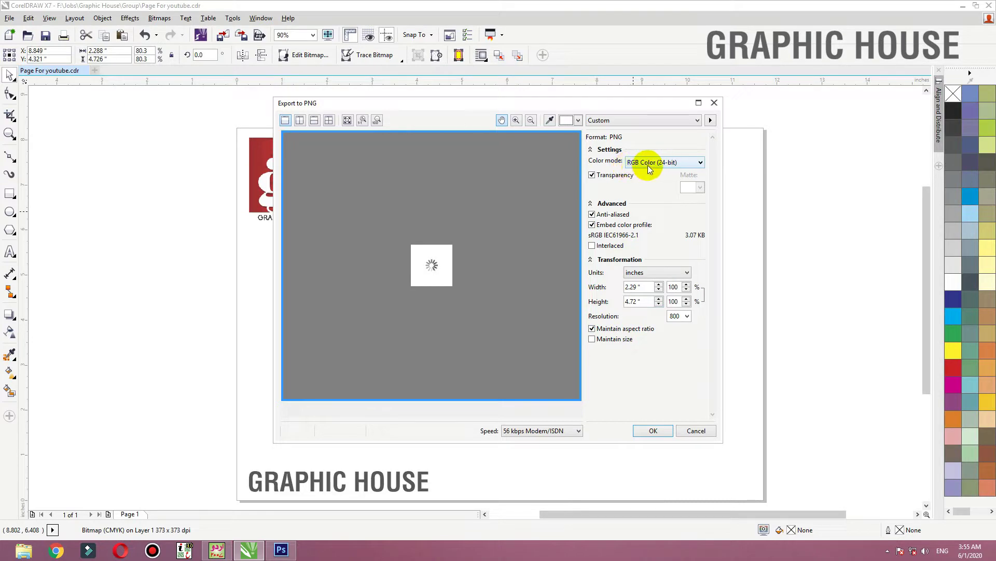
{"action": "left_click", "coordinate": [649, 163]}
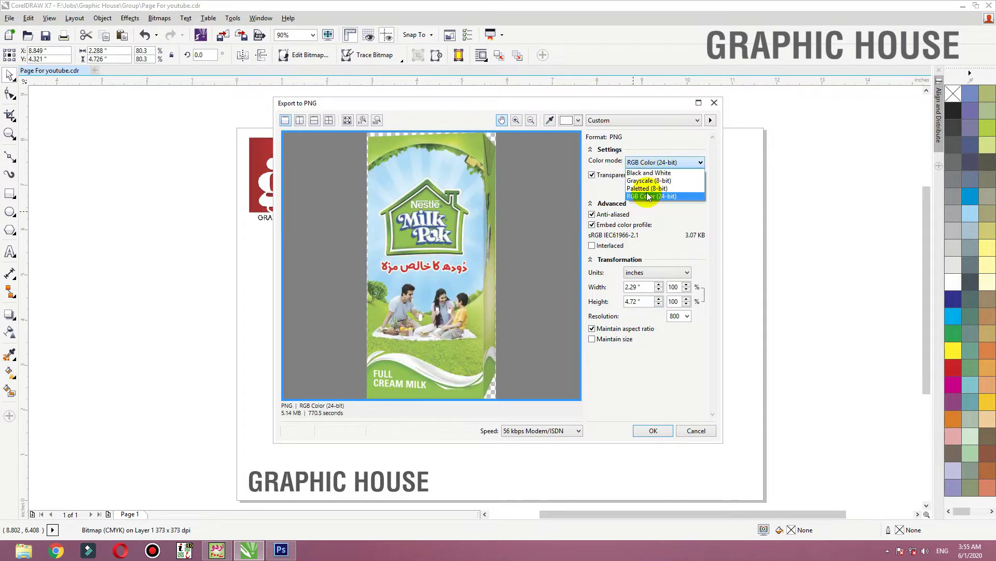
{"action": "left_click", "coordinate": [649, 196]}
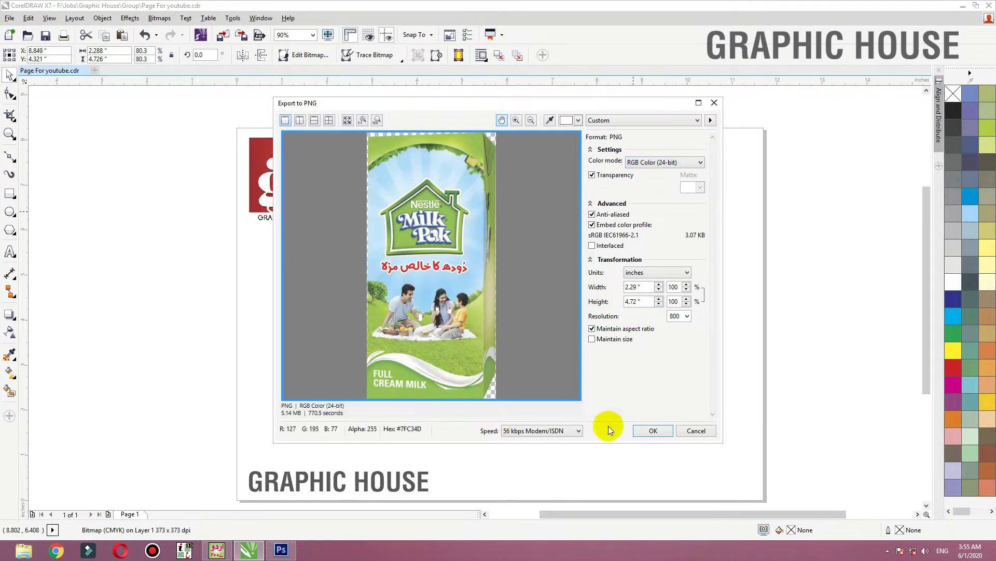
{"action": "double_click", "coordinate": [677, 316]}
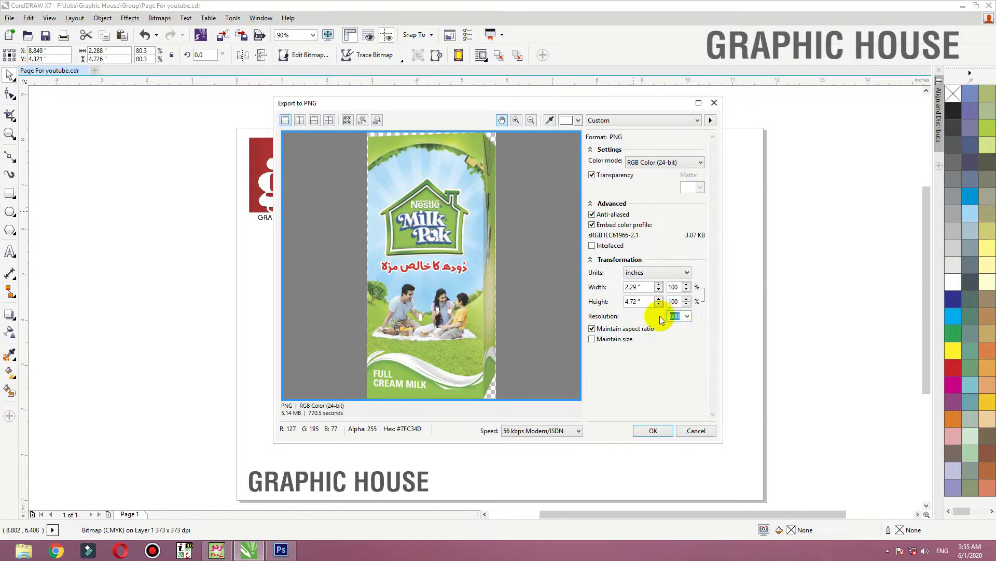
{"action": "left_click", "coordinate": [653, 431]}
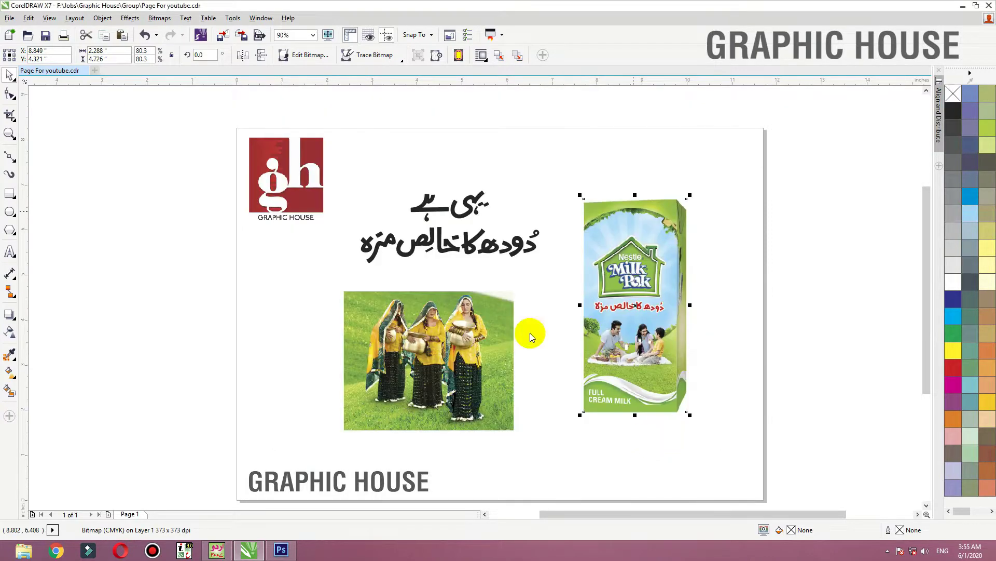
Nudge the women photo, then export it as a JPEG named '2' at 80% quality.
{"action": "mouse_move", "coordinate": [420, 349]}
{"action": "left_mouse_down"}
{"action": "mouse_move", "coordinate": [460, 356]}
{"action": "mouse_move", "coordinate": [438, 354]}
{"action": "left_mouse_up"}
{"action": "key", "text": "ctrl+e"}
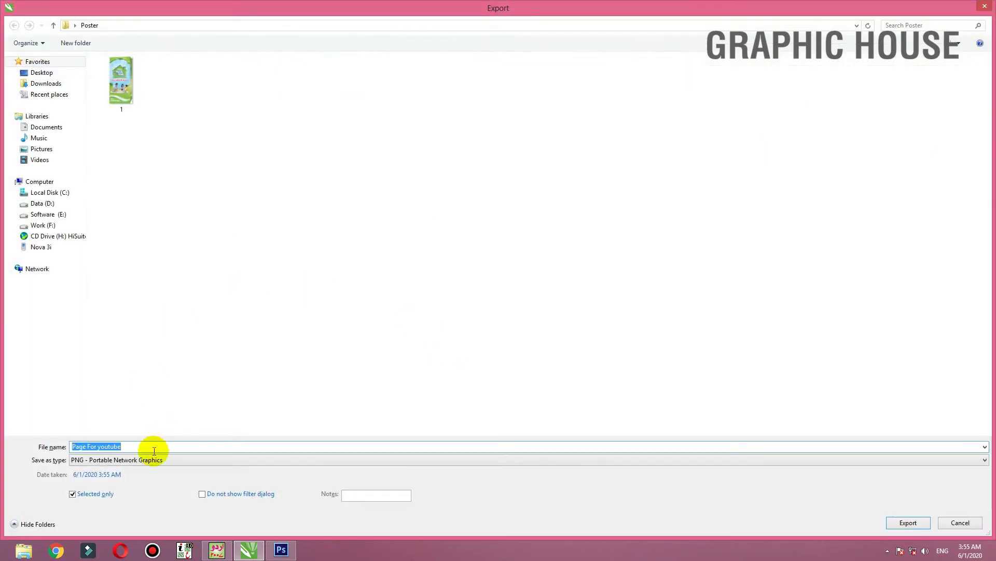
{"action": "left_click", "coordinate": [157, 460]}
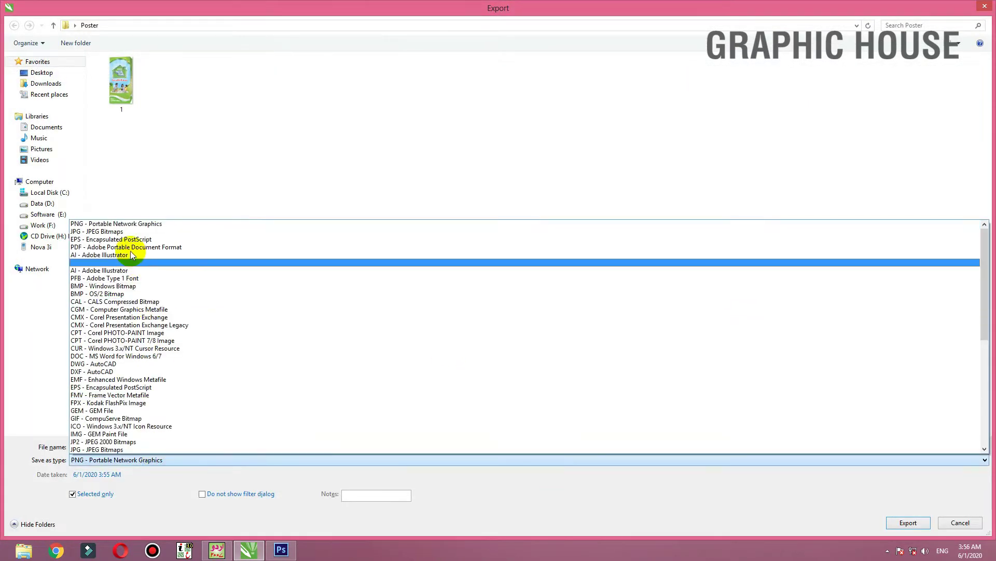
{"action": "left_click", "coordinate": [121, 233]}
{"action": "left_click", "coordinate": [130, 446]}
{"action": "type", "text": "2"}
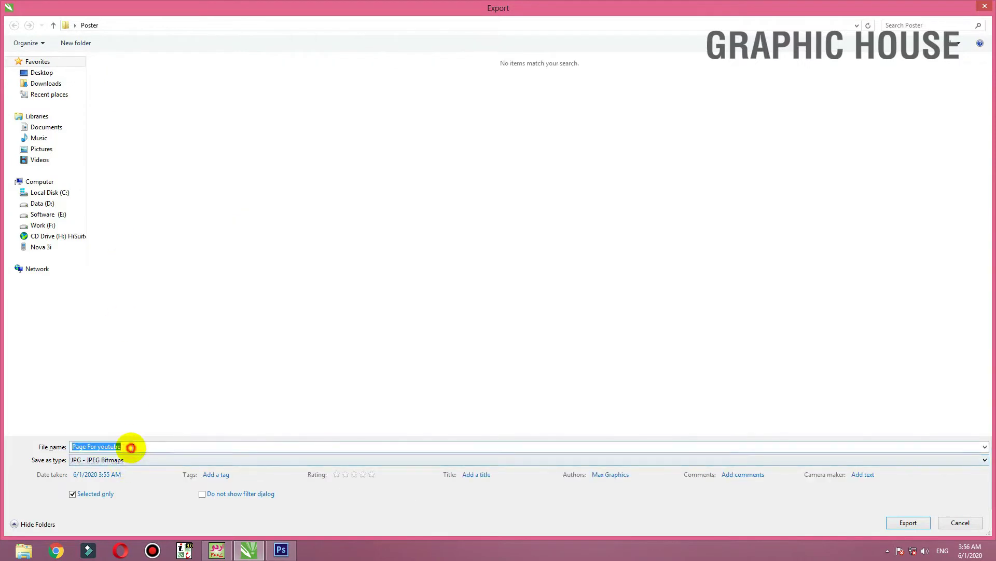
{"action": "left_click", "coordinate": [909, 522]}
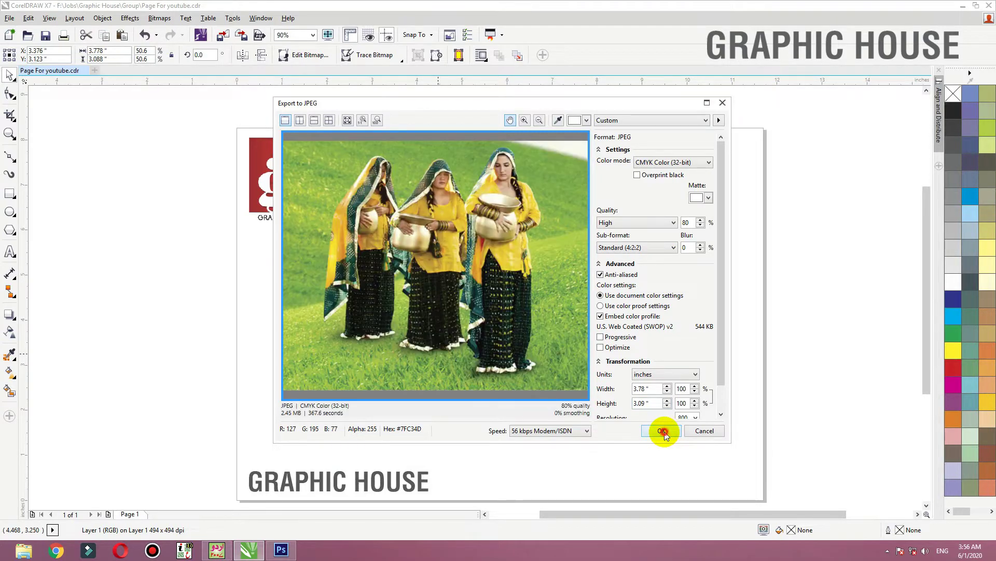
{"action": "left_click", "coordinate": [662, 431]}
{"action": "left_click", "coordinate": [450, 251]}
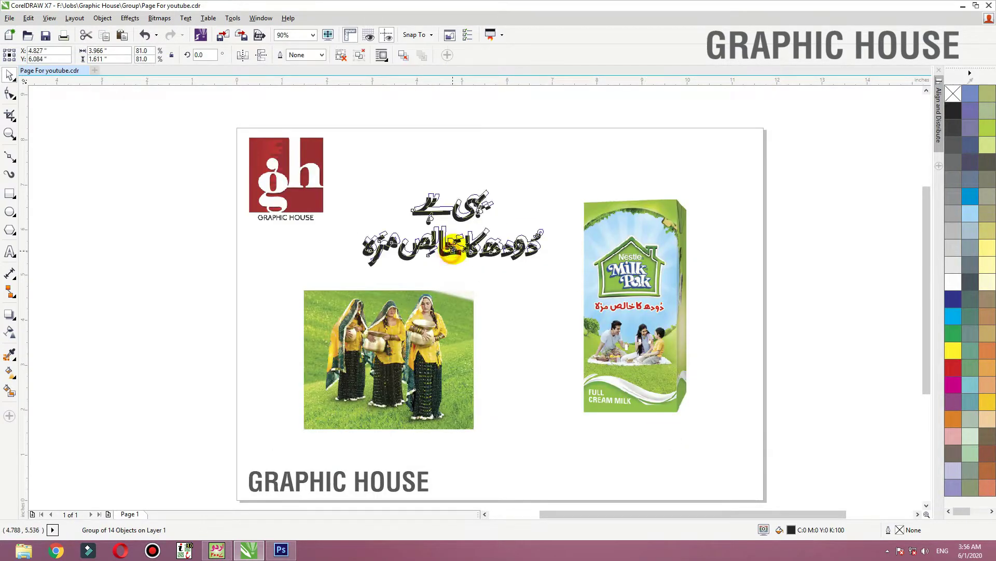
Export the Urdu slogan alone as an EPS file named '3' at 300 dpi.
{"action": "key", "text": "Escape"}
{"action": "left_click", "coordinate": [452, 249]}
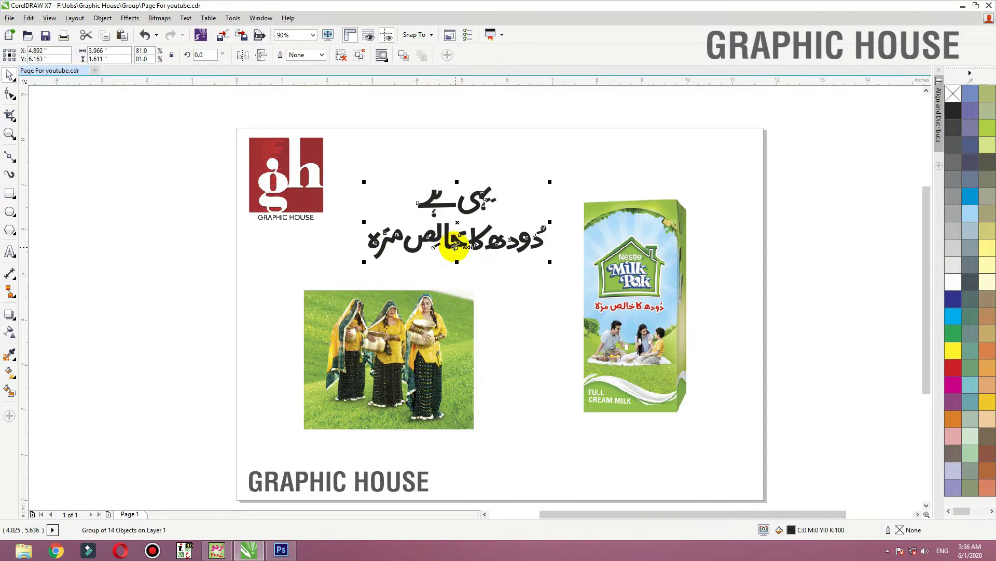
{"action": "key", "text": "ctrl+e"}
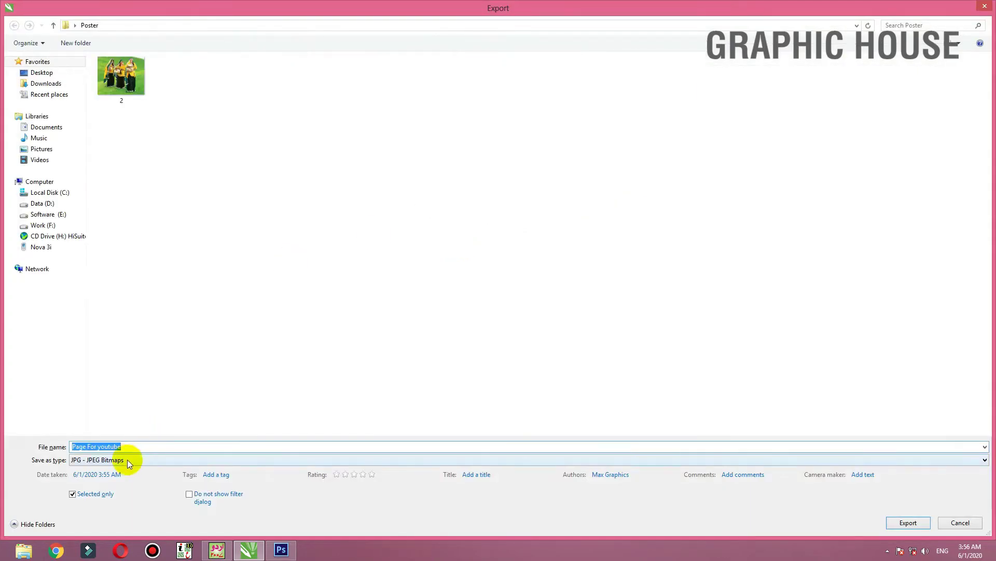
{"action": "left_click", "coordinate": [127, 459]}
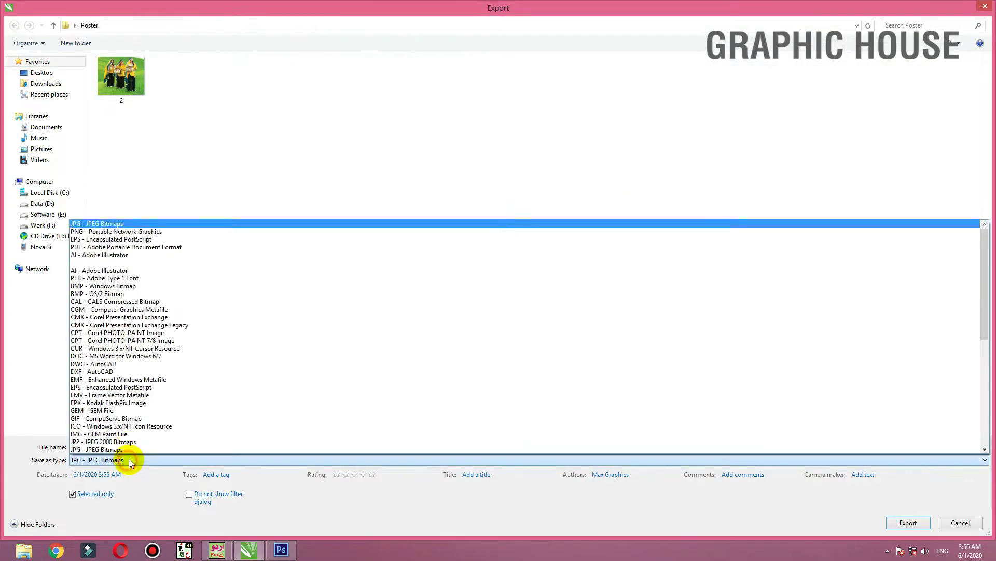
{"action": "left_click", "coordinate": [127, 240]}
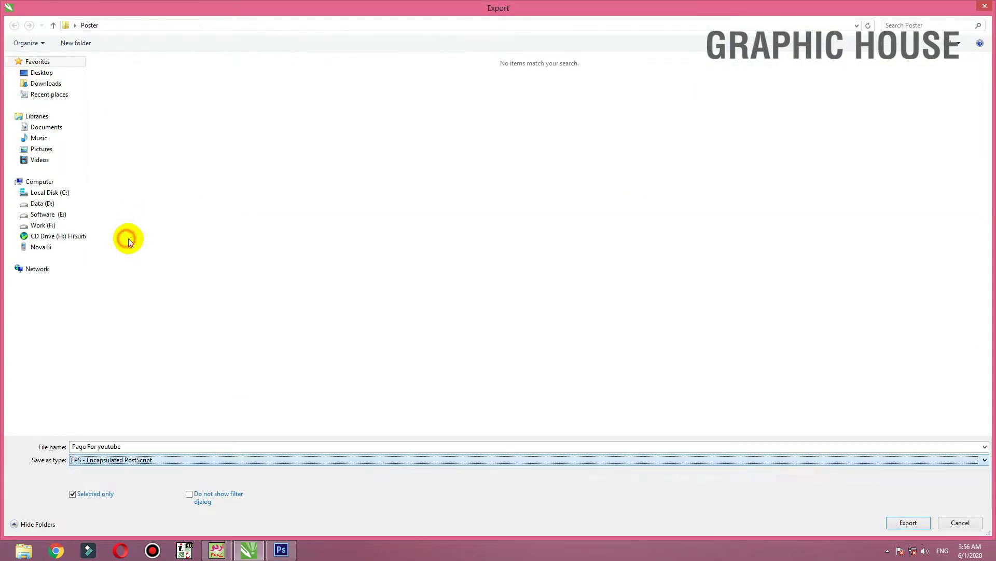
{"action": "left_click", "coordinate": [158, 447]}
{"action": "type", "text": "2"}
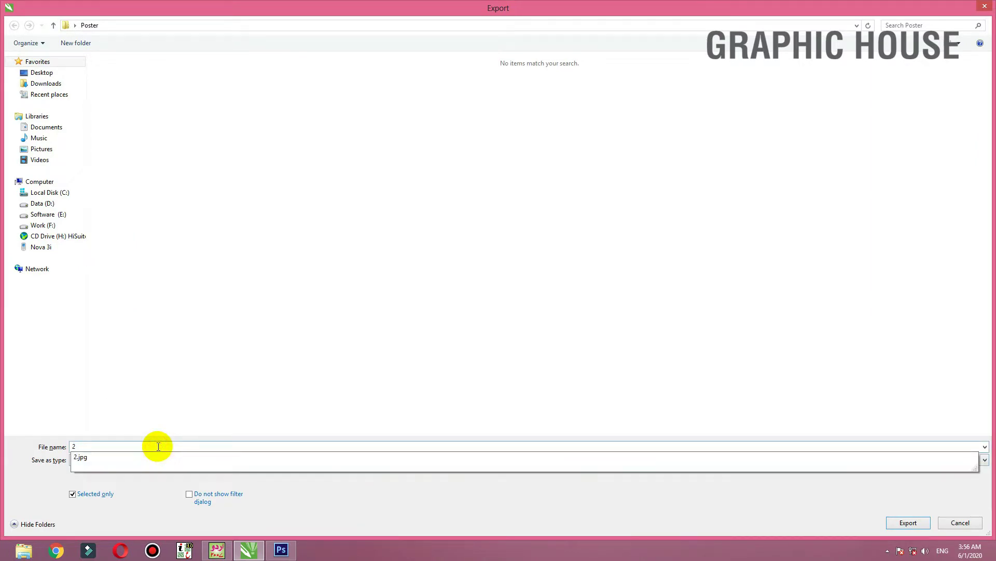
{"action": "type", "text": "3"}
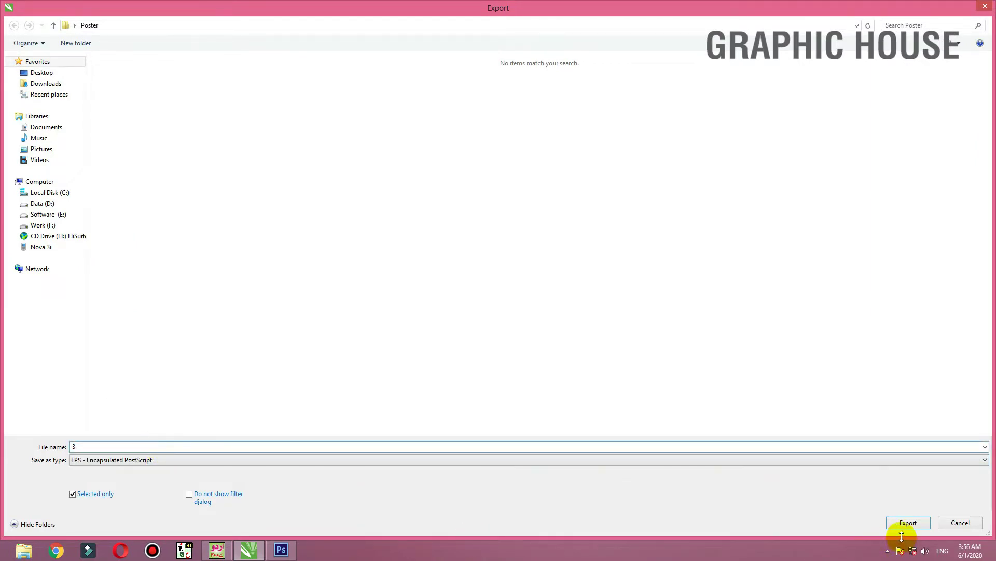
{"action": "left_click", "coordinate": [907, 526]}
{"action": "double_click", "coordinate": [419, 272]}
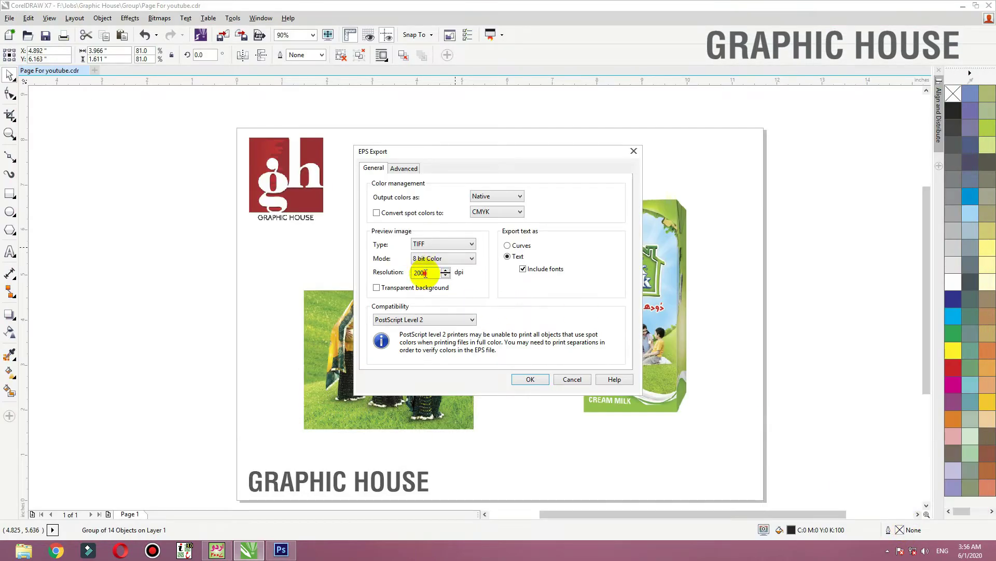
{"action": "type", "text": "3"}
{"action": "key", "text": "Return"}
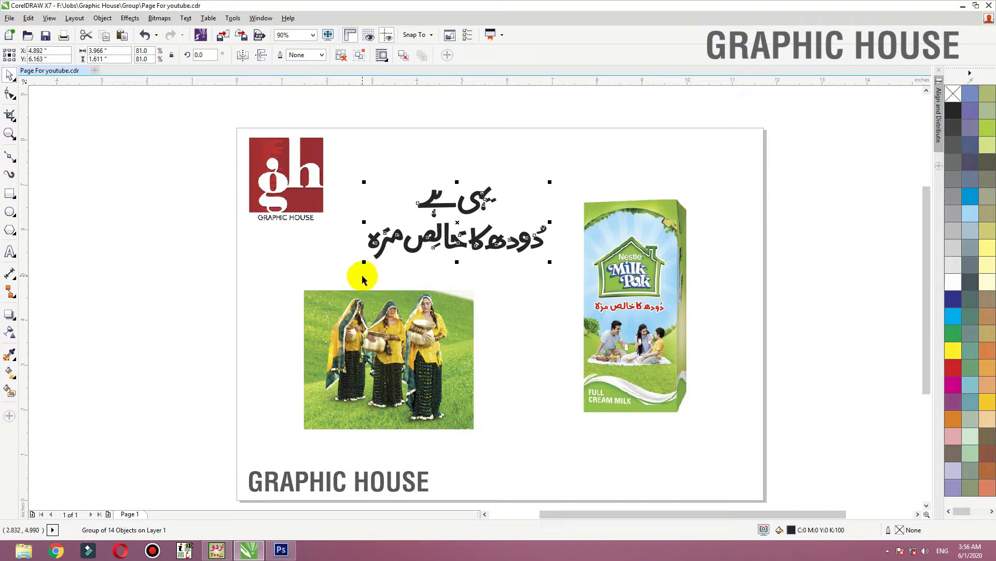
Shift the women photo right and up under the slogan, raise the milk pack, and minimize CorelDRAW.
{"action": "left_click", "coordinate": [251, 280]}
{"action": "left_click_drag", "start_coordinate": [423, 355], "coordinate": [475, 343]}
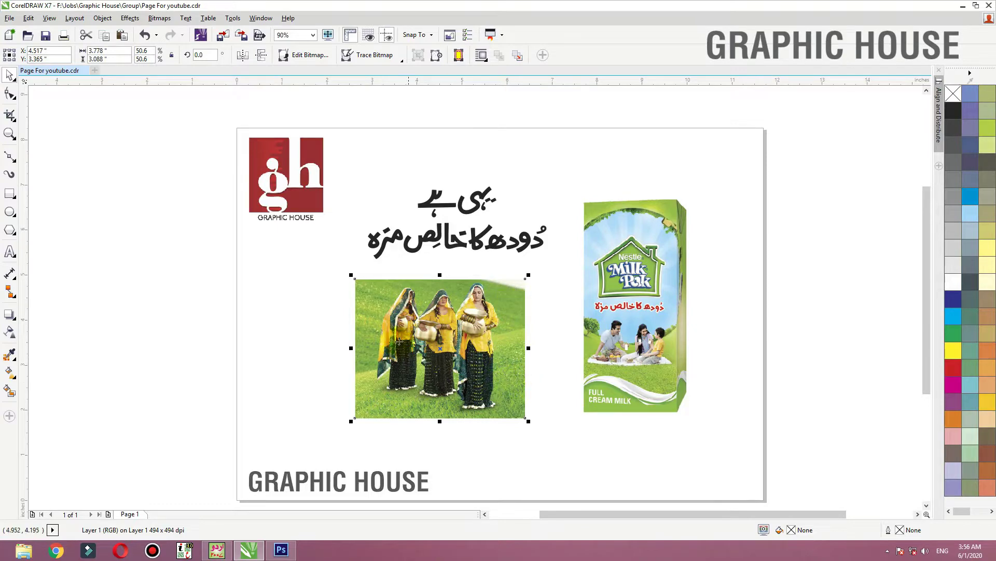
{"action": "left_click_drag", "start_coordinate": [640, 284], "coordinate": [640, 280]}
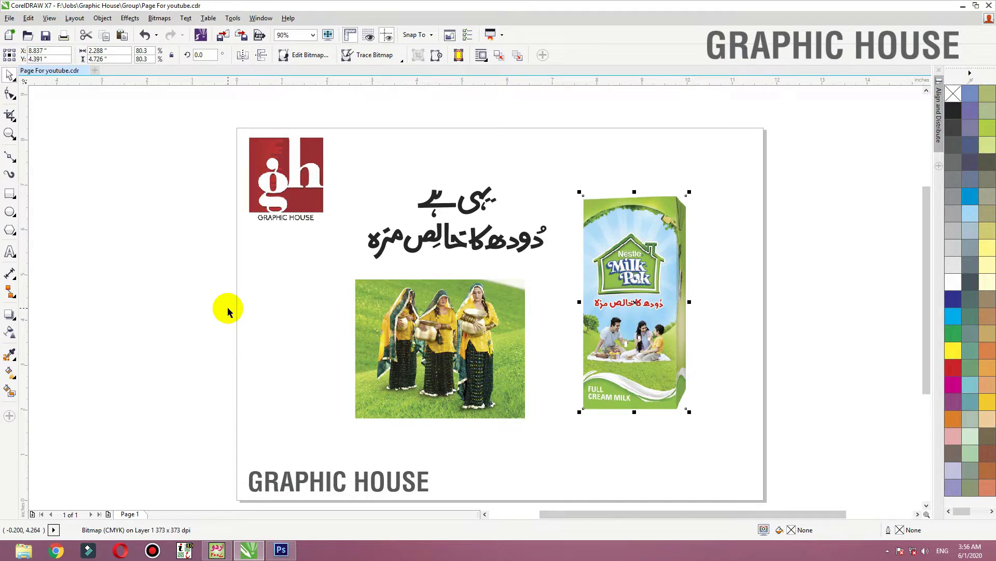
{"action": "left_click", "coordinate": [962, 5]}
Create a new 377 × 213 px Photoshop document in CMYK colour at 16-bit depth.
{"action": "left_click", "coordinate": [281, 550]}
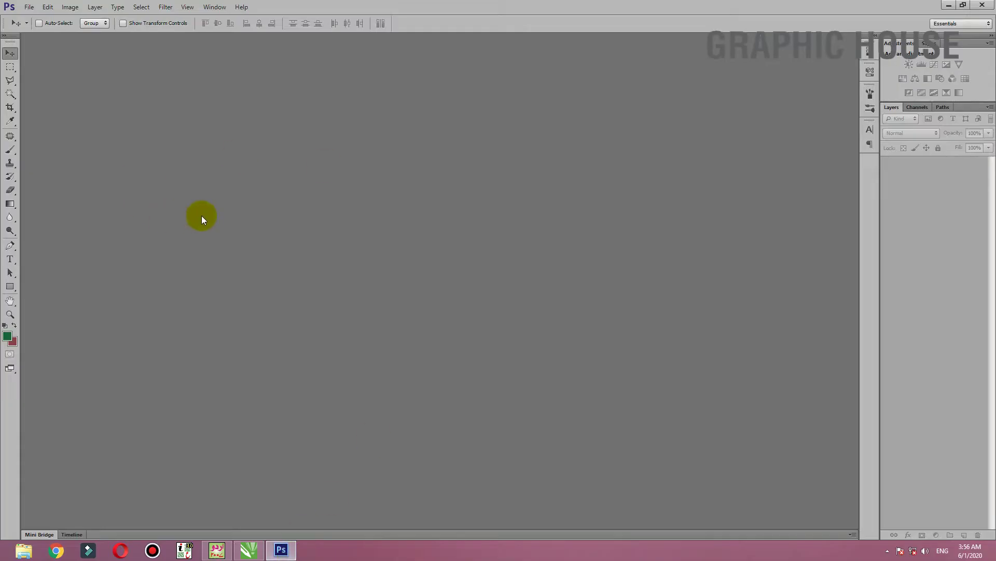
{"action": "key", "text": "ctrl+n"}
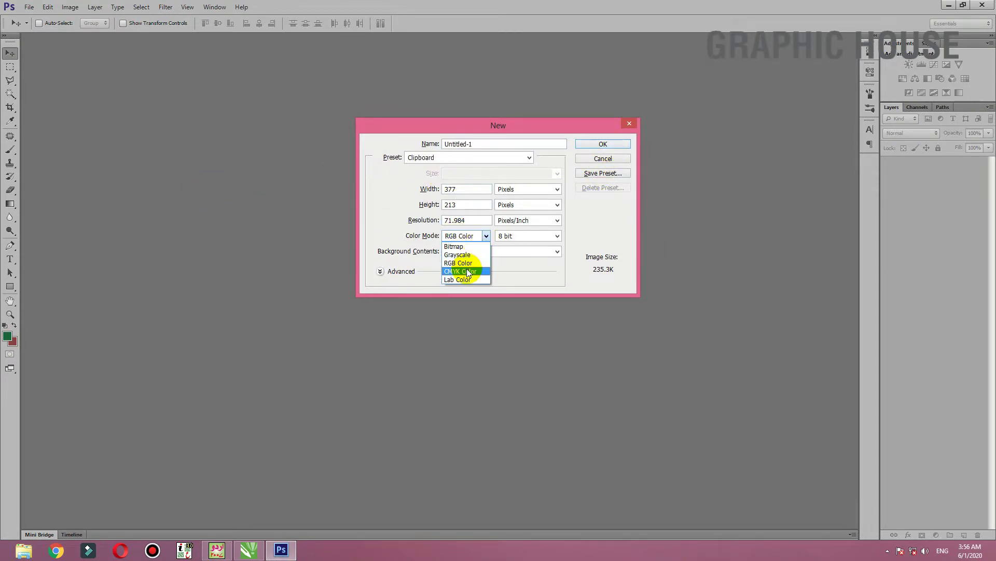
{"action": "left_click", "coordinate": [469, 272]}
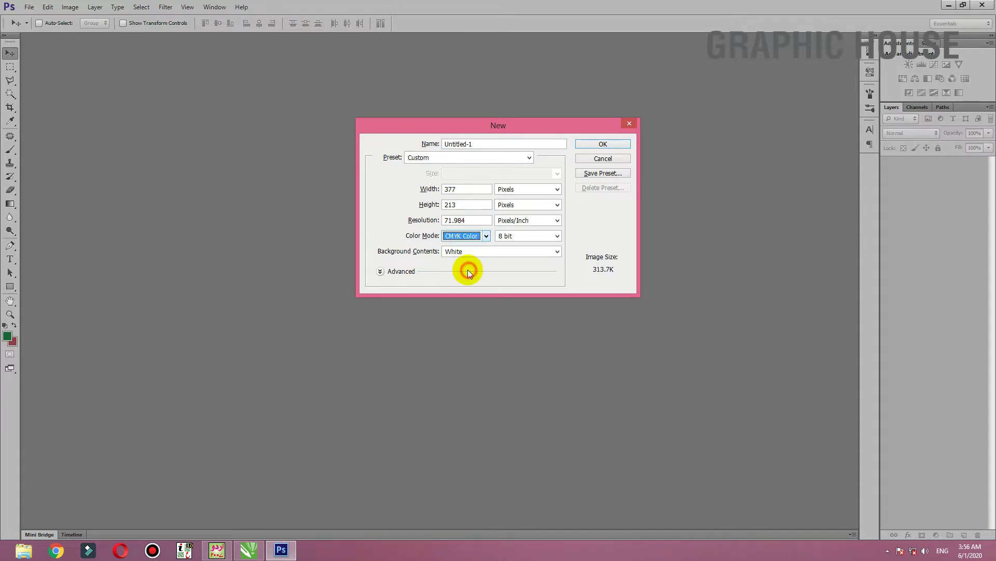
{"action": "left_click", "coordinate": [557, 236]}
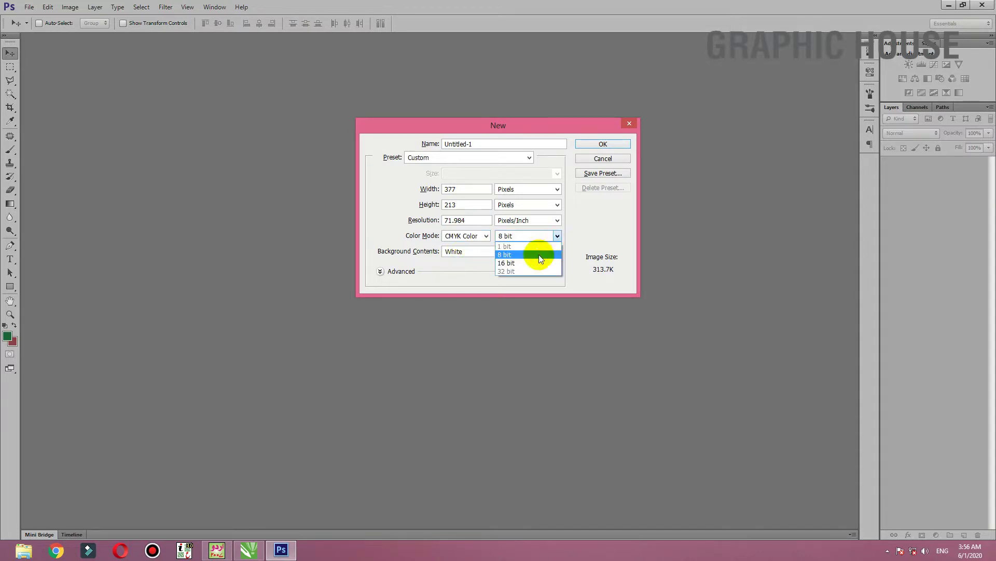
{"action": "left_click", "coordinate": [517, 240]}
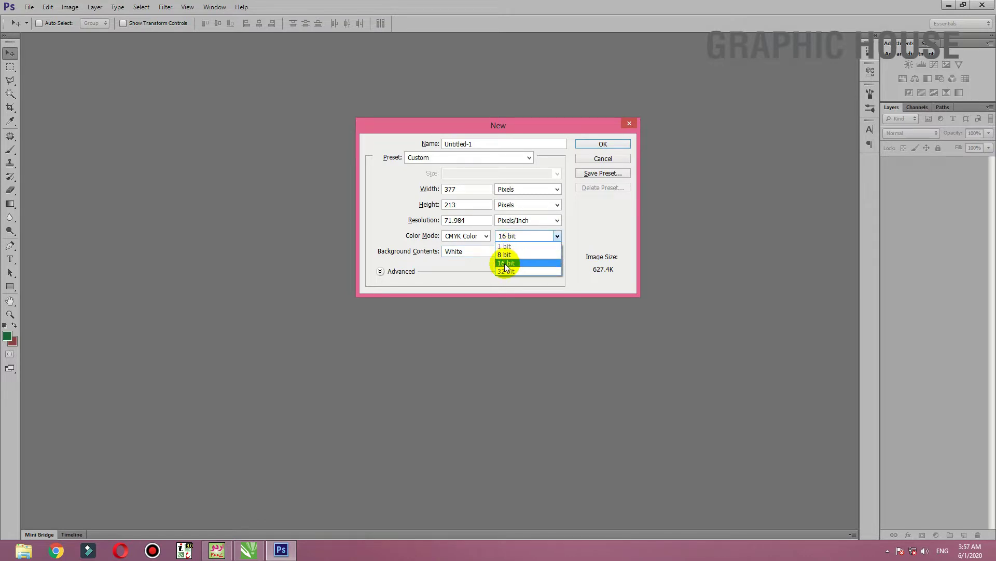
{"action": "left_click", "coordinate": [508, 264]}
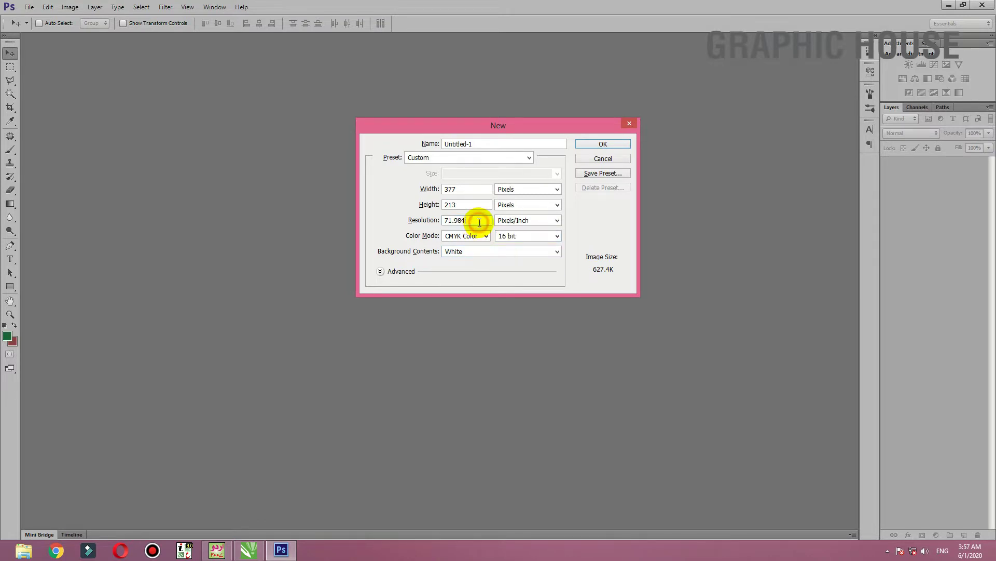
{"action": "left_click", "coordinate": [620, 145]}
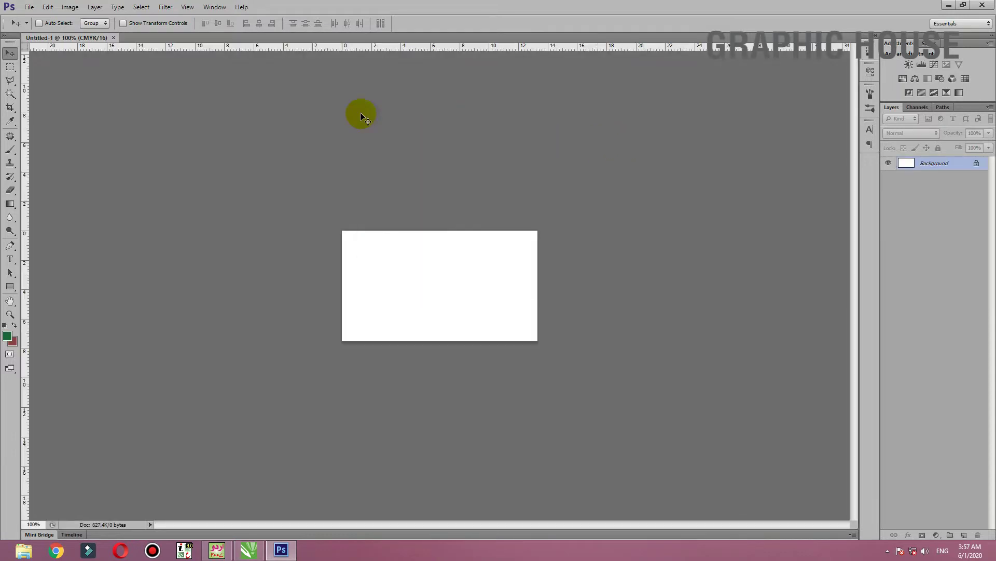
Zoom on the blank document, then open and dismiss Canvas Size without changes.
{"action": "scroll", "coordinate": [269, 284], "scroll_direction": "up", "scroll_amount": 2}
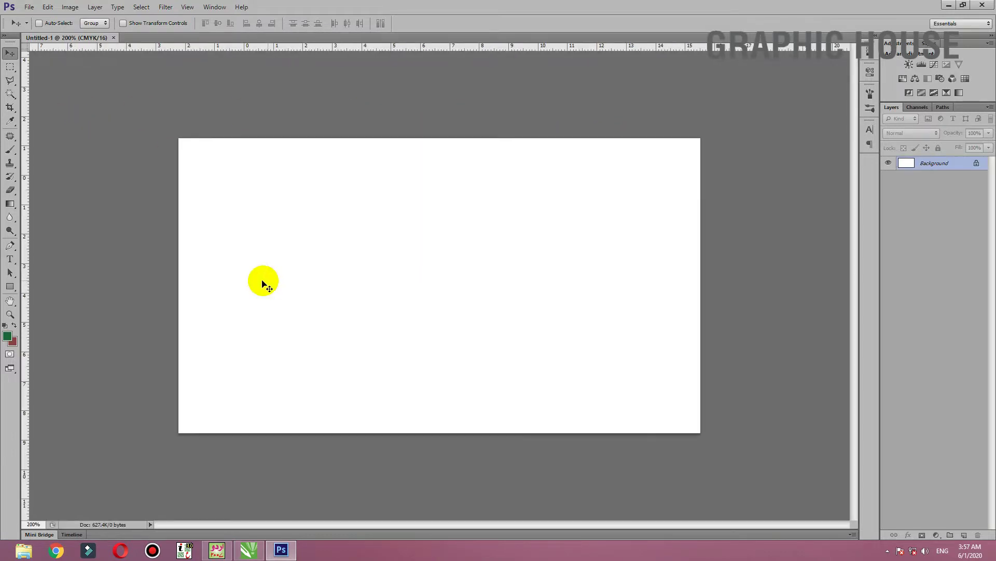
{"action": "scroll", "coordinate": [256, 284], "scroll_direction": "down", "scroll_amount": 1}
{"action": "scroll", "coordinate": [256, 284], "scroll_direction": "up", "scroll_amount": 1}
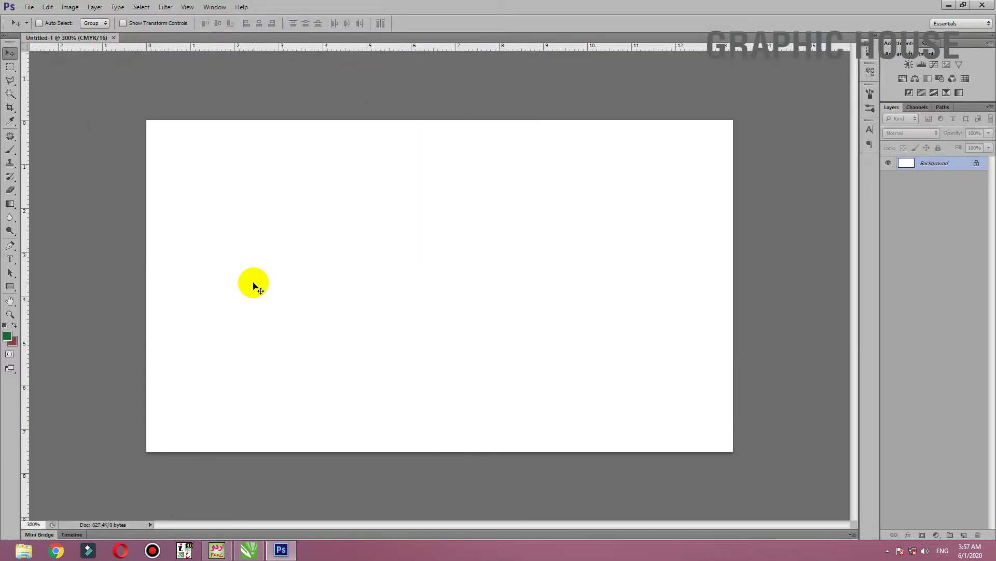
{"action": "scroll", "coordinate": [254, 284], "scroll_direction": "down", "scroll_amount": 1}
{"action": "scroll", "coordinate": [255, 284], "scroll_direction": "up", "scroll_amount": 1}
{"action": "left_click", "coordinate": [71, 7]}
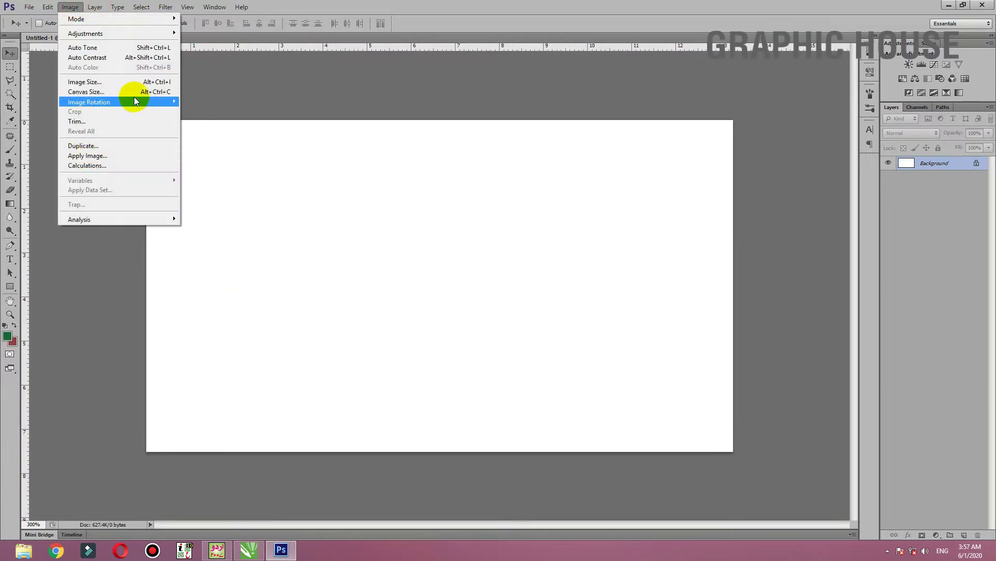
{"action": "left_click", "coordinate": [135, 91]}
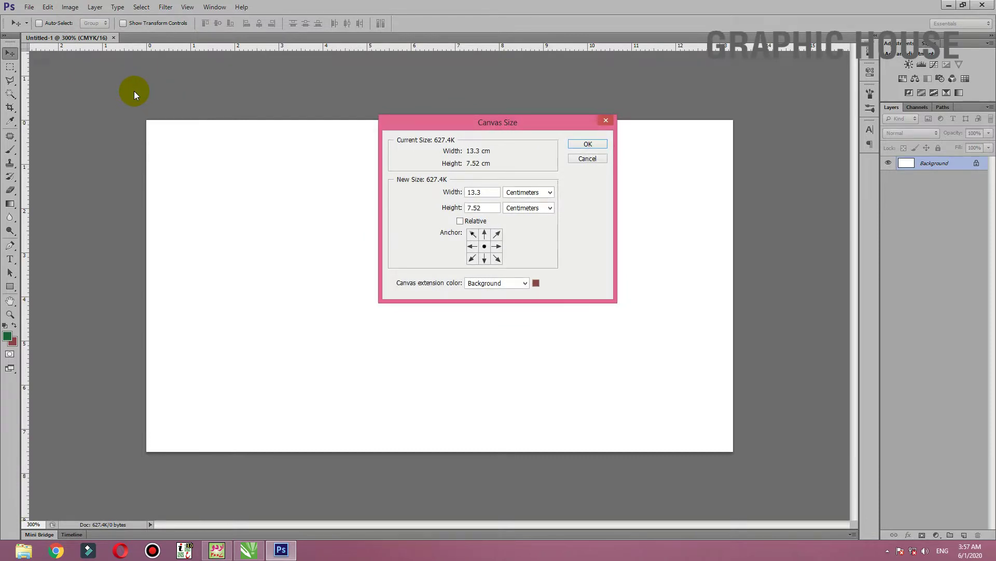
{"action": "key", "text": "Return"}
Close the blank document and start a new one with size units in inches.
{"action": "left_click", "coordinate": [114, 37]}
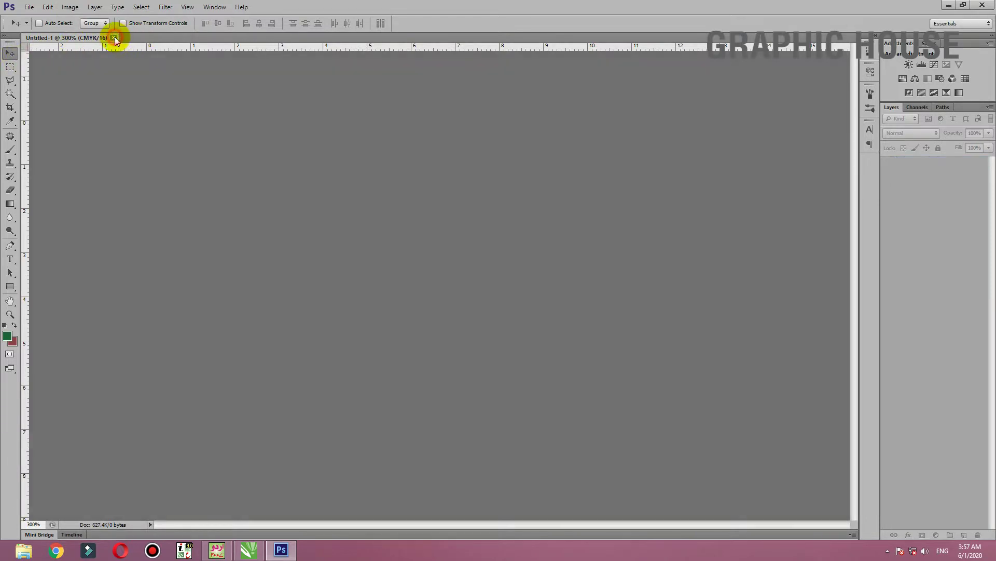
{"action": "key", "text": "ctrl+n"}
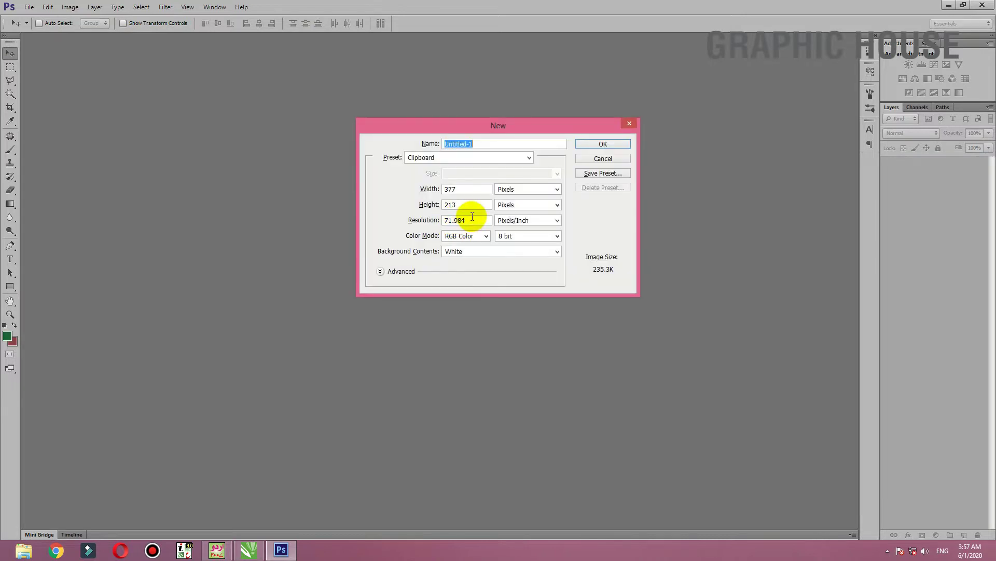
{"action": "left_click", "coordinate": [470, 189]}
{"action": "double_click", "coordinate": [449, 188]}
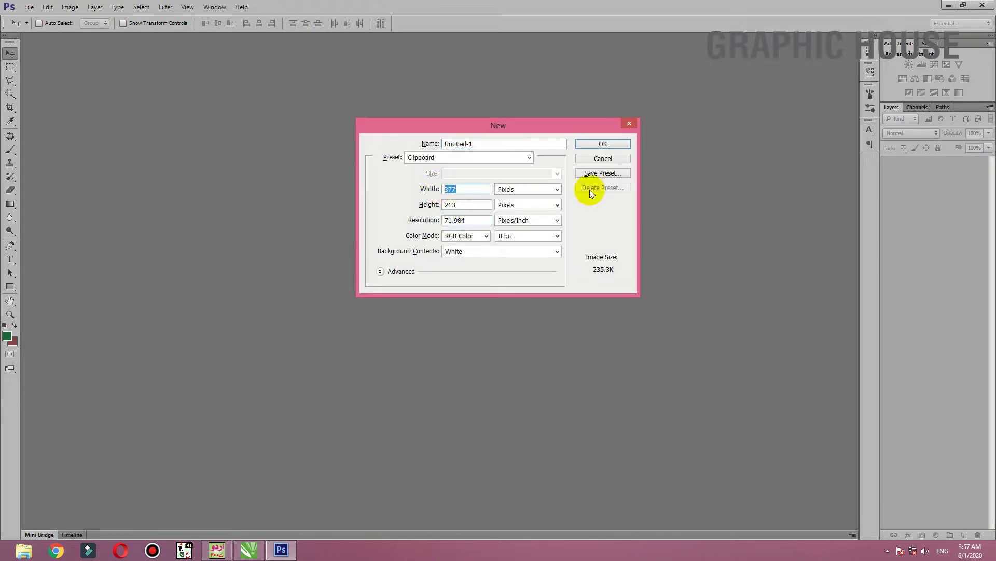
{"action": "left_click", "coordinate": [551, 189]}
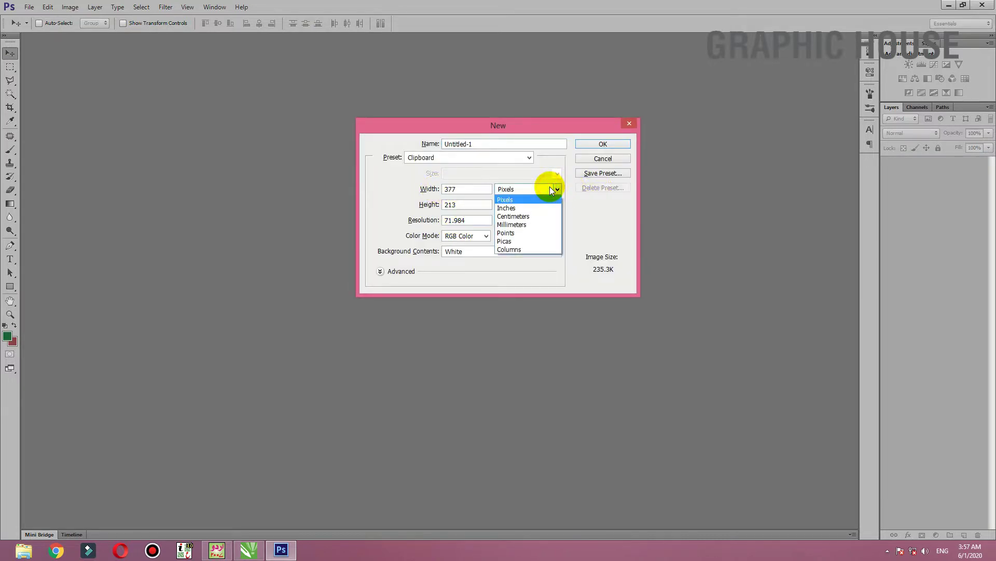
{"action": "left_click", "coordinate": [525, 209]}
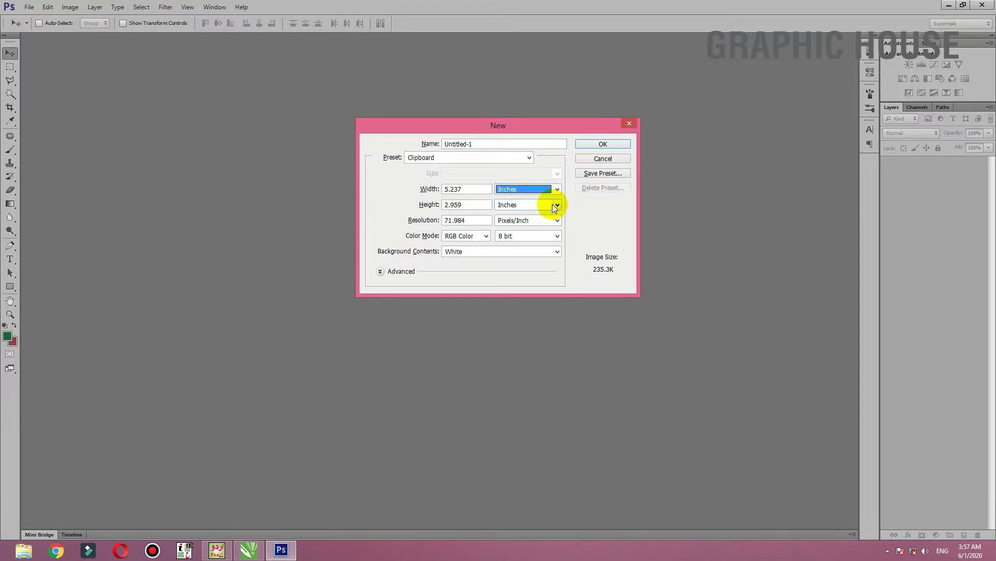
{"action": "left_click", "coordinate": [559, 220]}
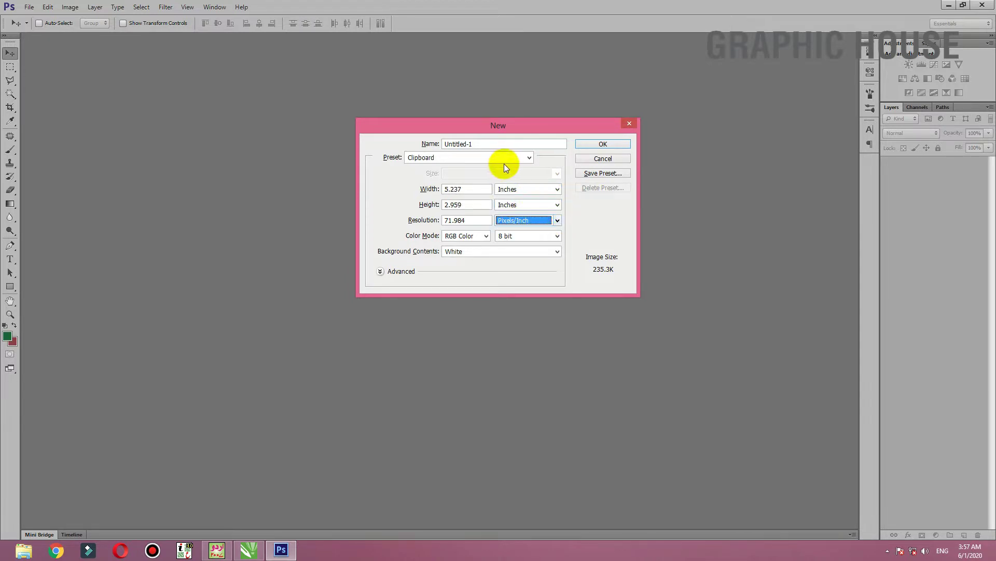
Make the new document 10 × 8 inches in CMYK 16-bit colour and create it.
{"action": "left_click", "coordinate": [509, 239]}
{"action": "left_click", "coordinate": [505, 270]}
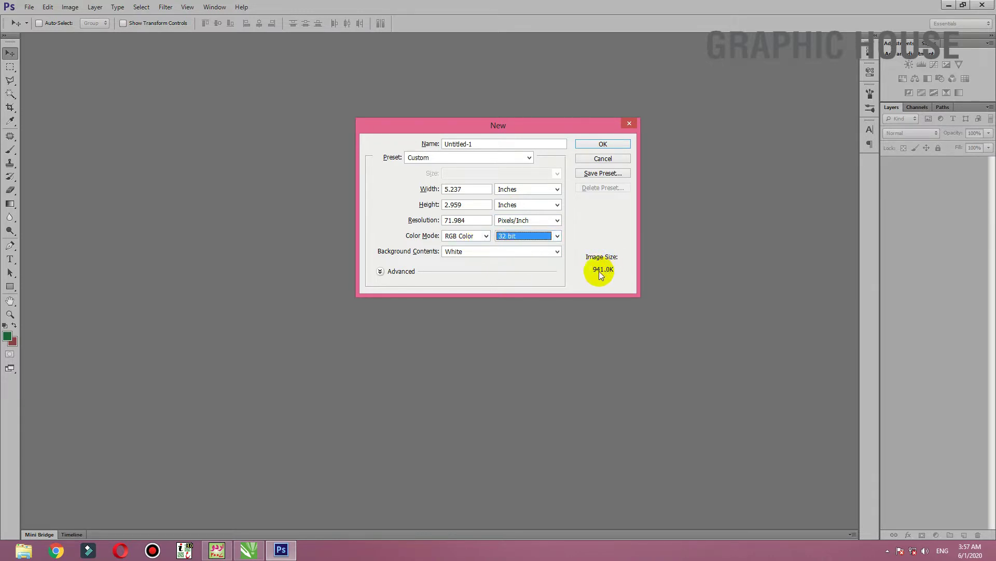
{"action": "left_click", "coordinate": [486, 237]}
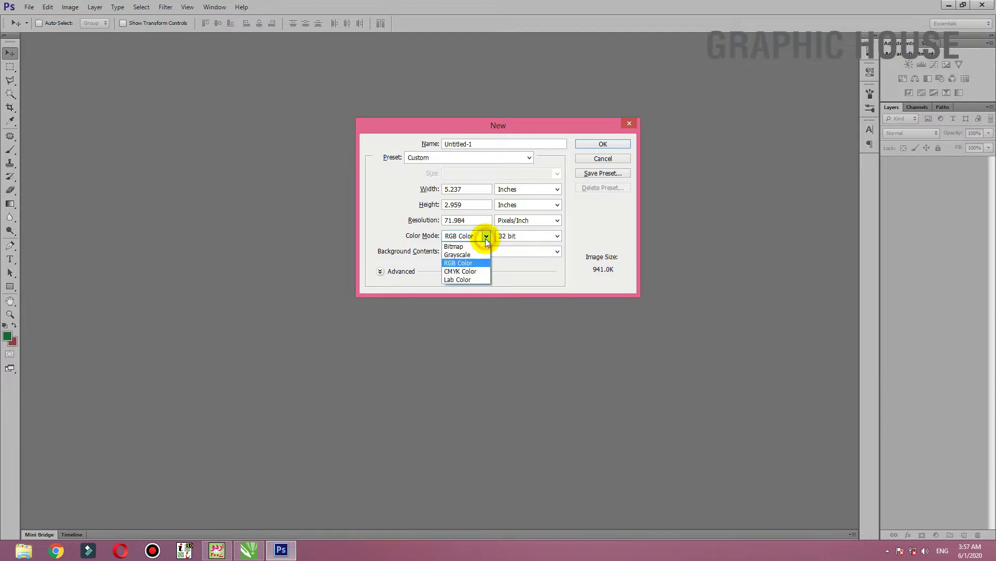
{"action": "left_click", "coordinate": [467, 270]}
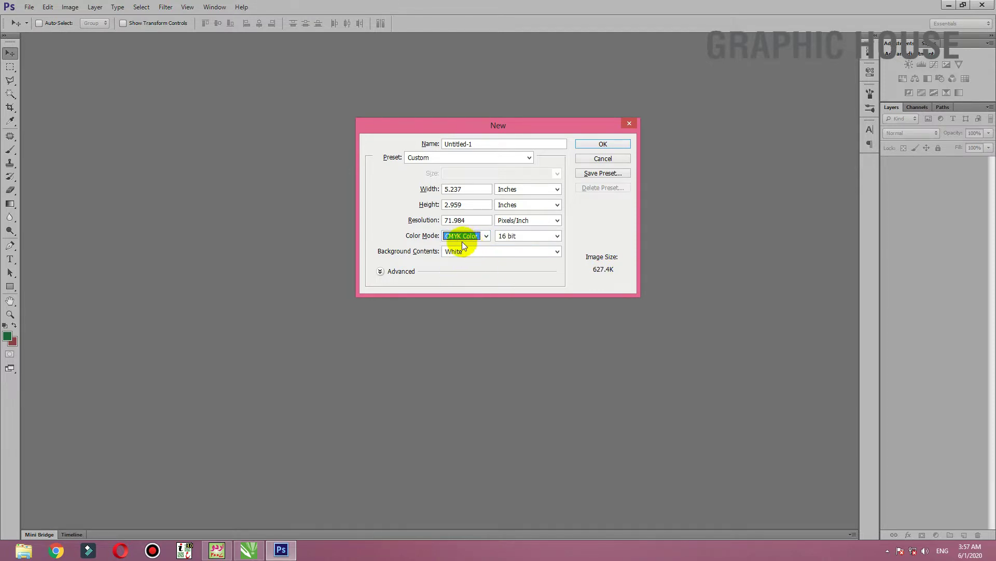
{"action": "double_click", "coordinate": [470, 189]}
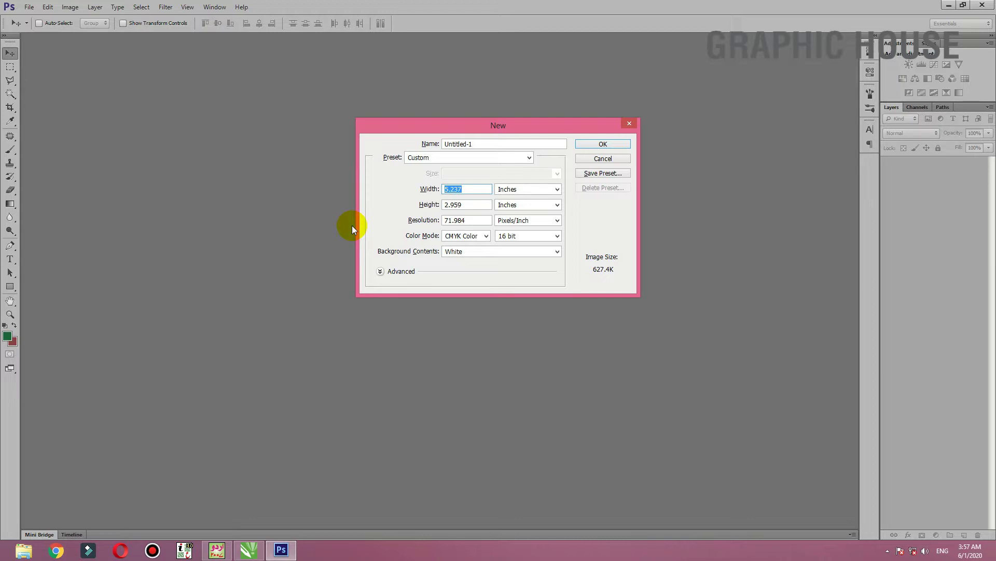
{"action": "type", "text": "10"}
{"action": "key", "text": "Tab"}
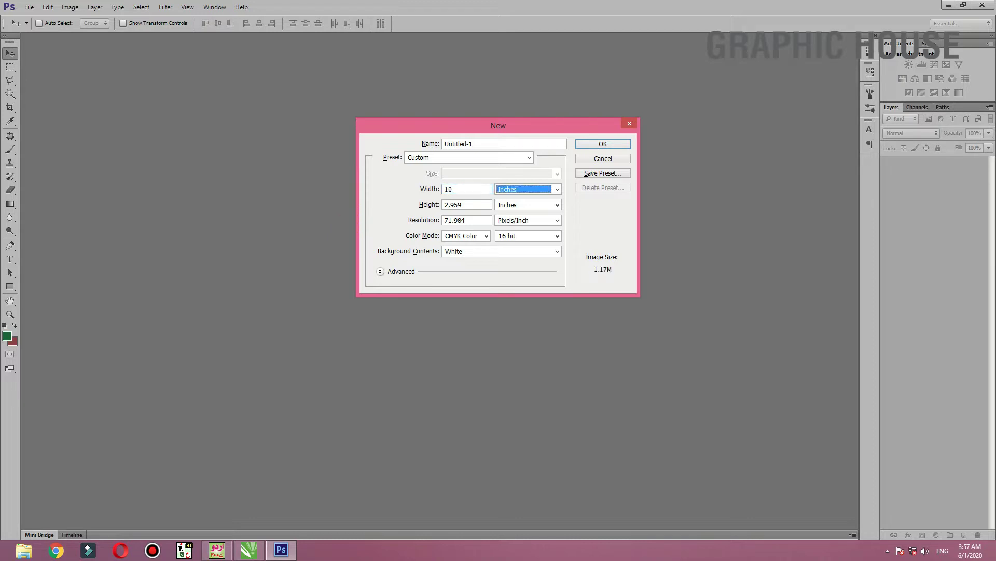
{"action": "key", "text": "Tab"}
{"action": "type", "text": "8"}
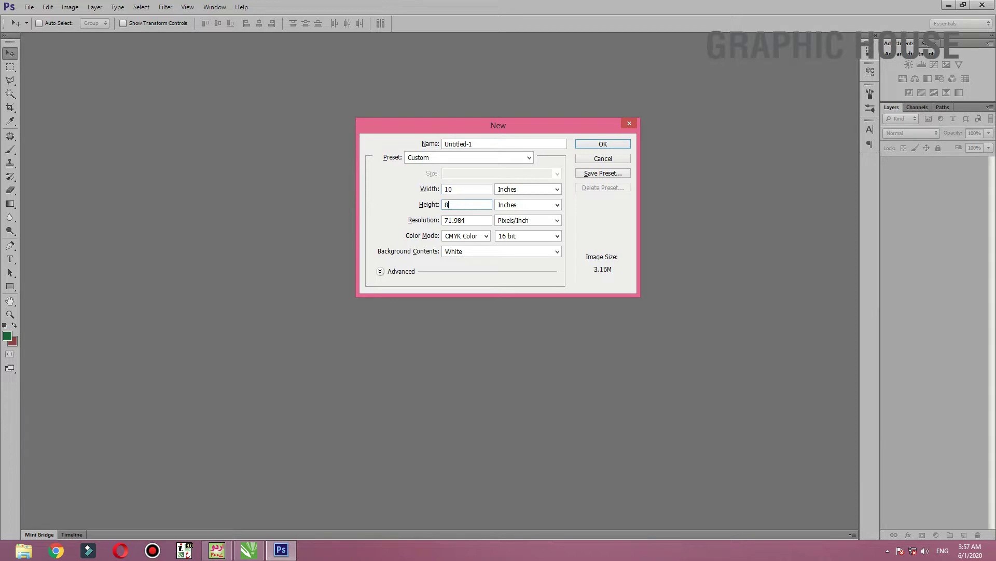
{"action": "left_click", "coordinate": [474, 220]}
{"action": "left_click", "coordinate": [604, 145]}
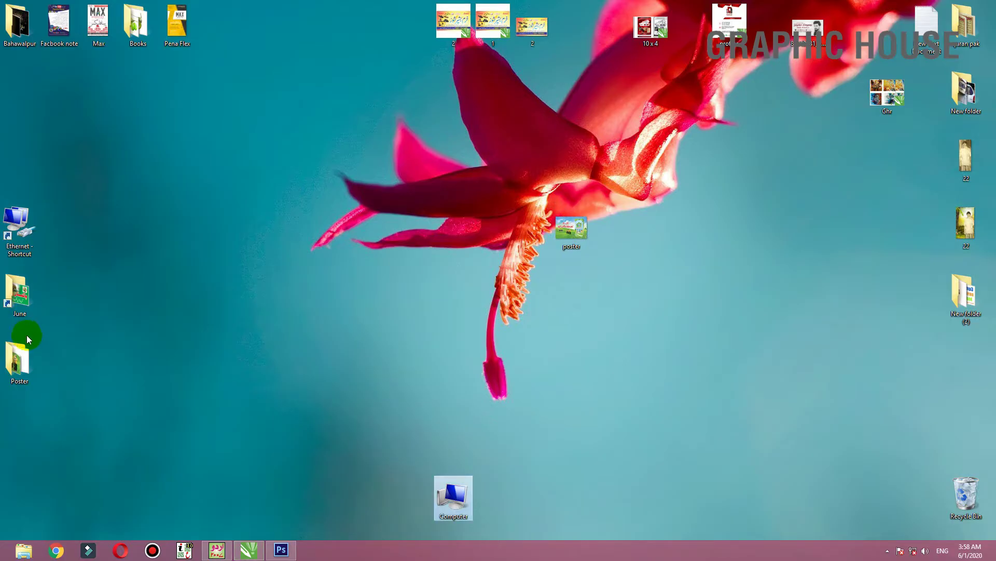
Open the slogan EPS '3' from the Poster folder in Photoshop, rasterized at 300 pixels/inch.
{"action": "double_click", "coordinate": [20, 358]}
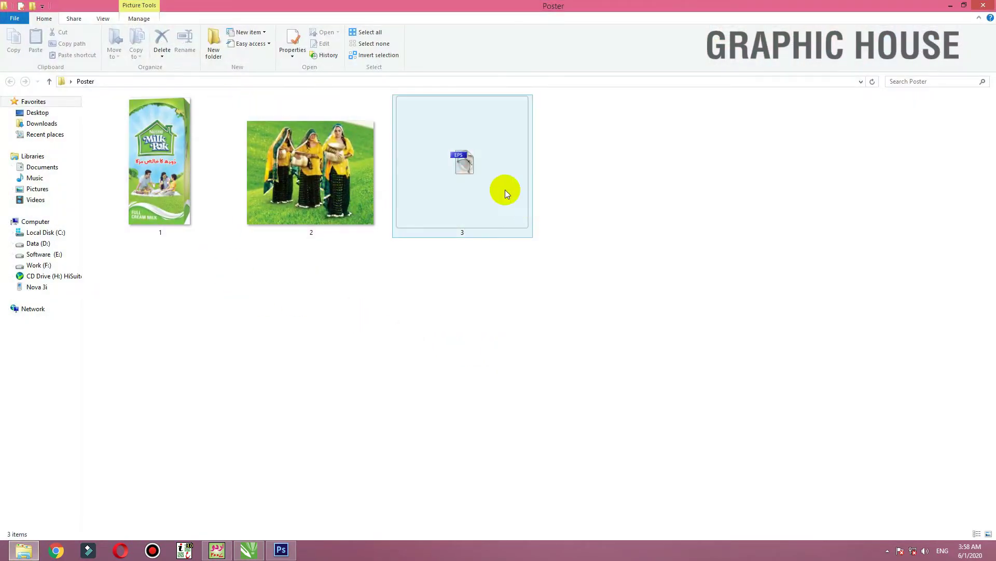
{"action": "mouse_move", "coordinate": [456, 175]}
{"action": "left_mouse_down"}
{"action": "mouse_move", "coordinate": [303, 334]}
{"action": "mouse_move", "coordinate": [198, 34]}
{"action": "left_mouse_up"}
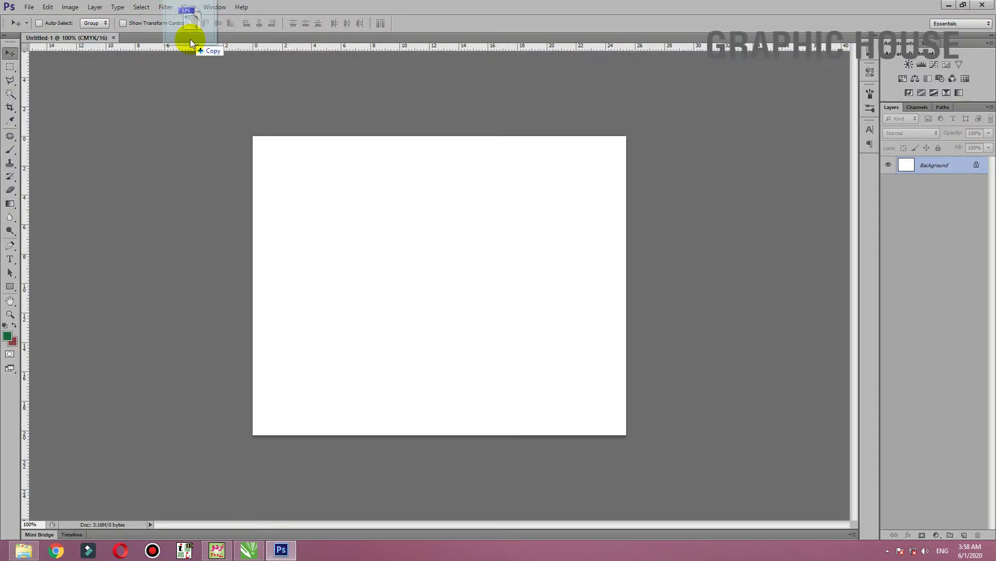
{"action": "left_click_drag", "start_coordinate": [190, 39], "coordinate": [190, 39]}
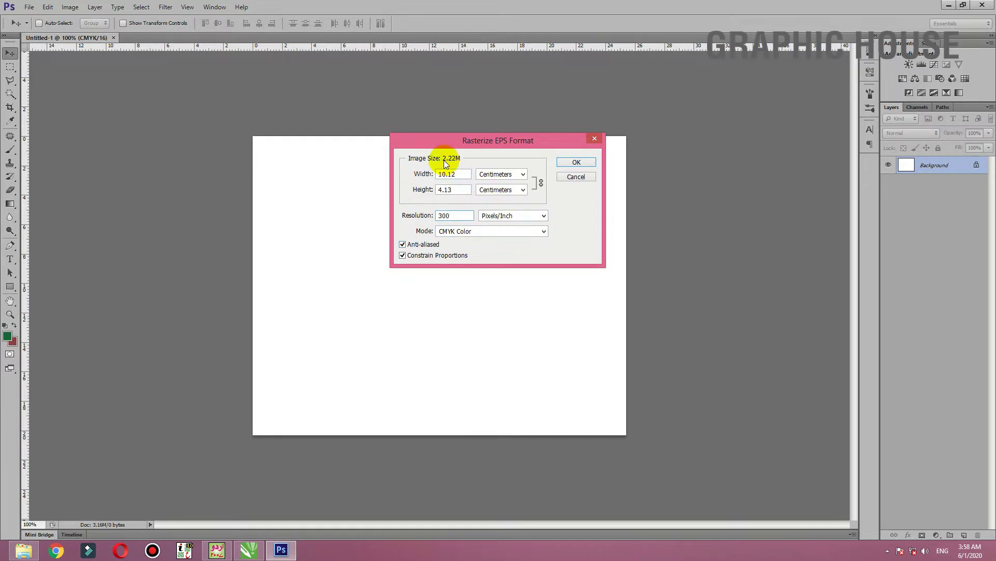
{"action": "left_click", "coordinate": [561, 164]}
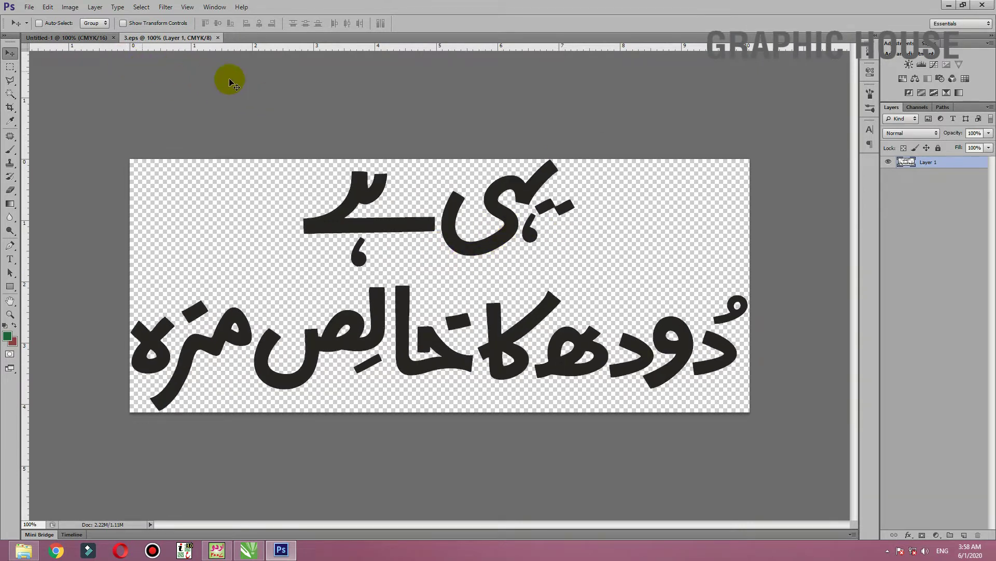
Open the milk pack image 1.png from the Poster folder in Photoshop.
{"action": "left_click", "coordinate": [958, 5]}
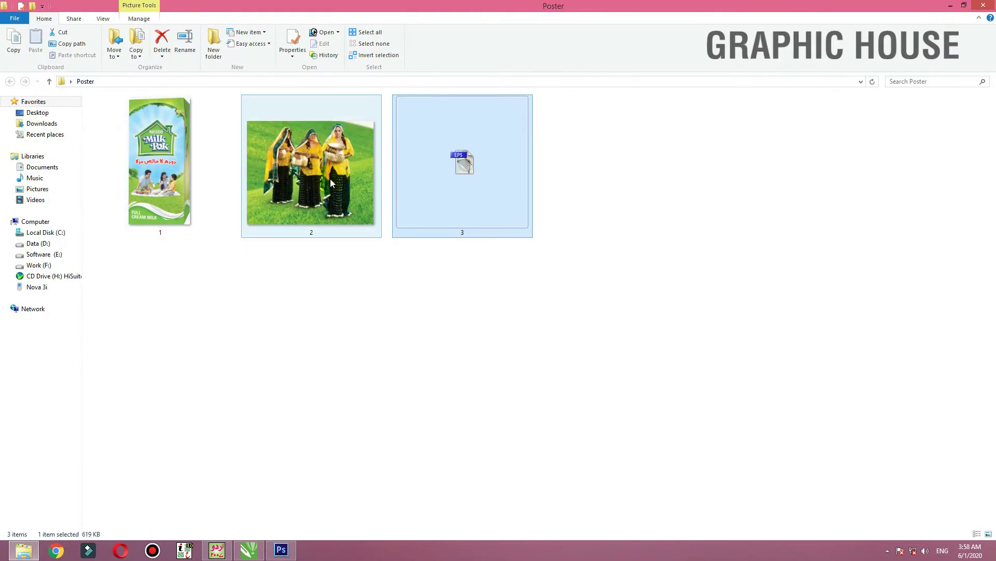
{"action": "left_click_drag", "start_coordinate": [153, 177], "coordinate": [286, 558]}
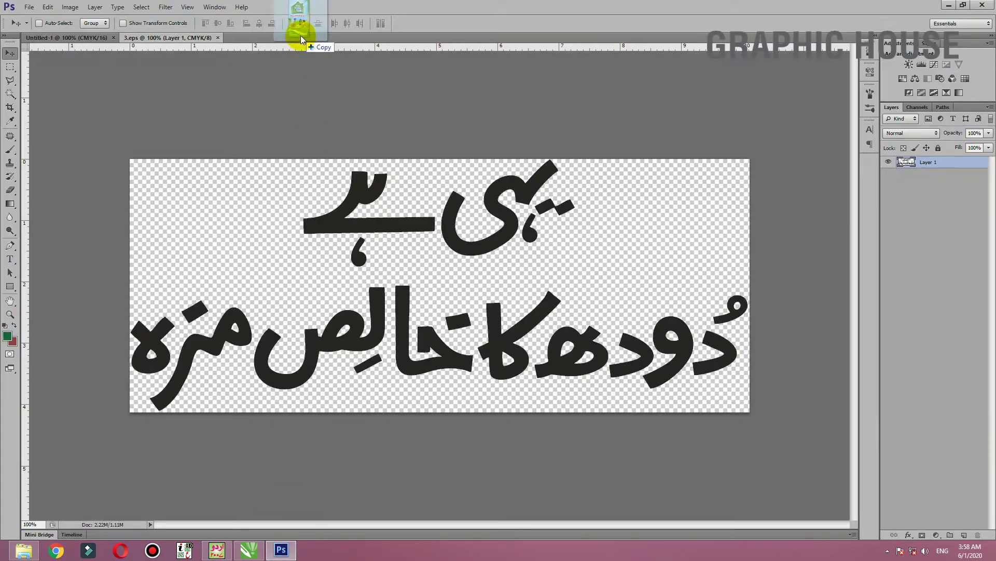
{"action": "left_click_drag", "start_coordinate": [286, 558], "coordinate": [300, 35]}
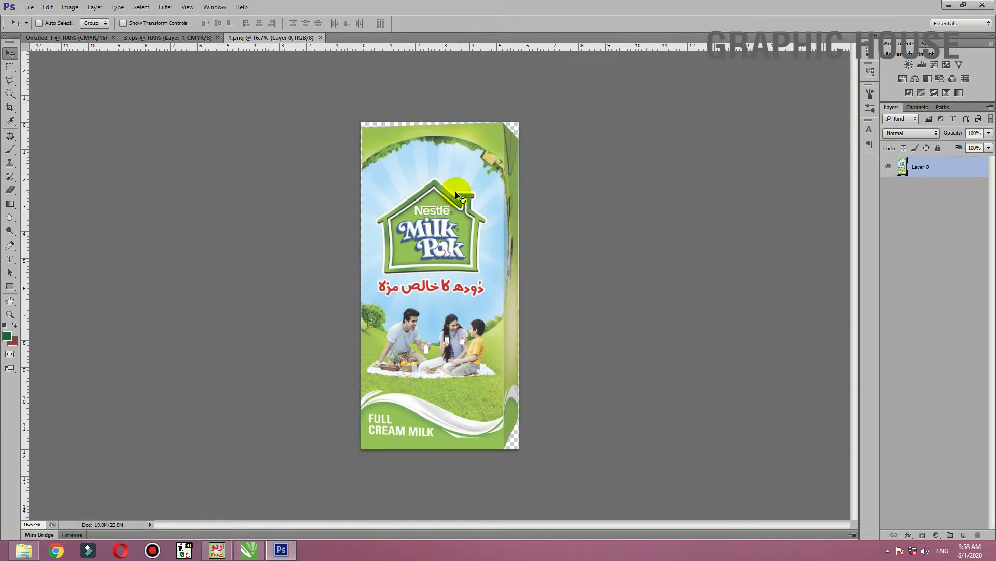
Crop the milk pack canvas outward to add transparent margins on every side.
{"action": "key", "text": "c"}
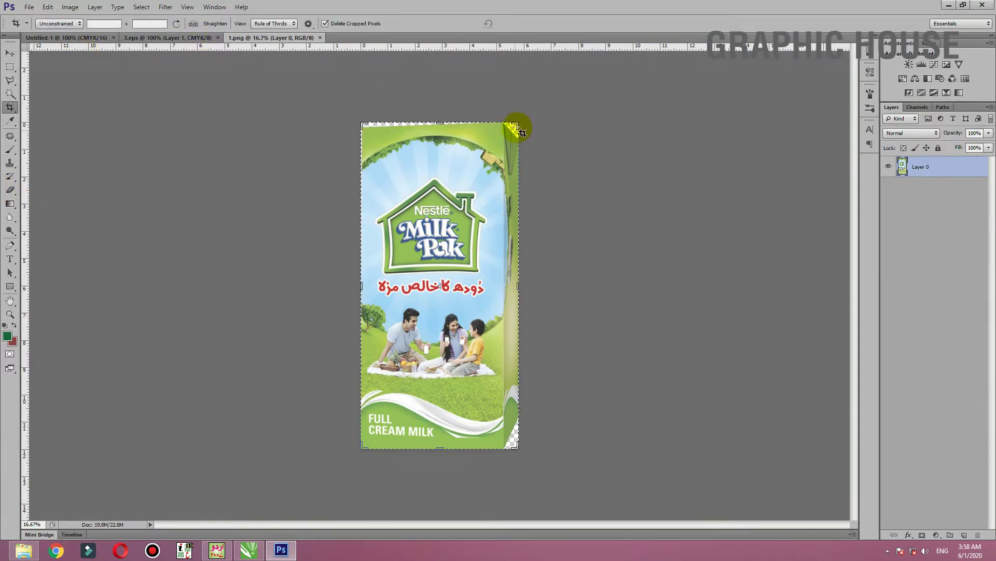
{"action": "left_click_drag", "start_coordinate": [519, 130], "coordinate": [541, 104]}
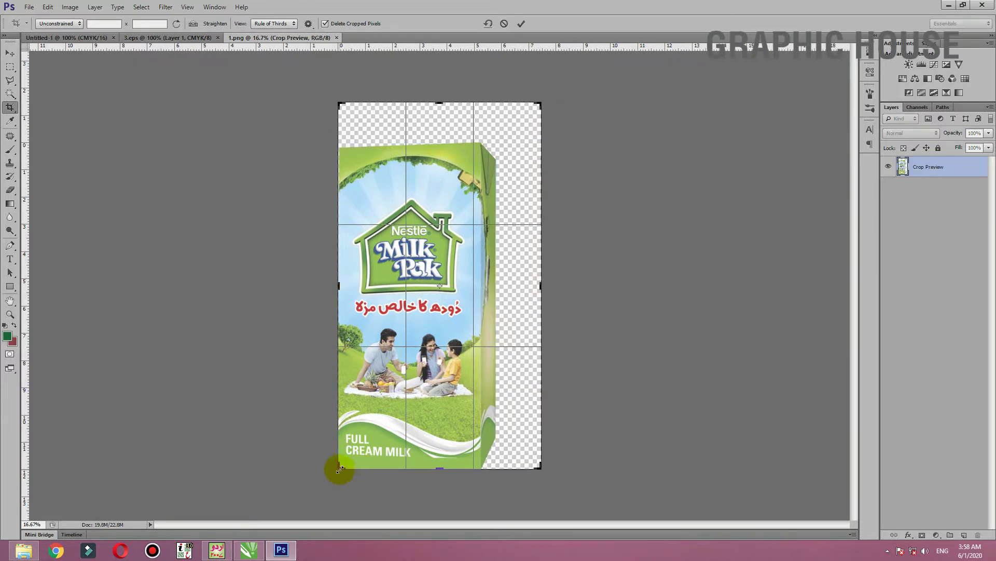
{"action": "left_click_drag", "start_coordinate": [338, 469], "coordinate": [340, 467]}
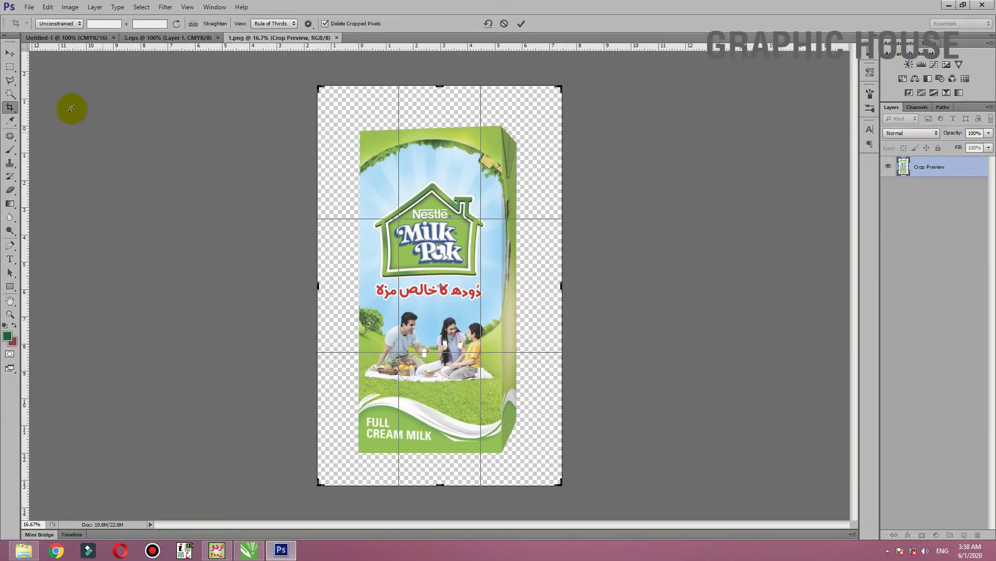
{"action": "left_click", "coordinate": [12, 54]}
{"action": "left_click", "coordinate": [447, 208]}
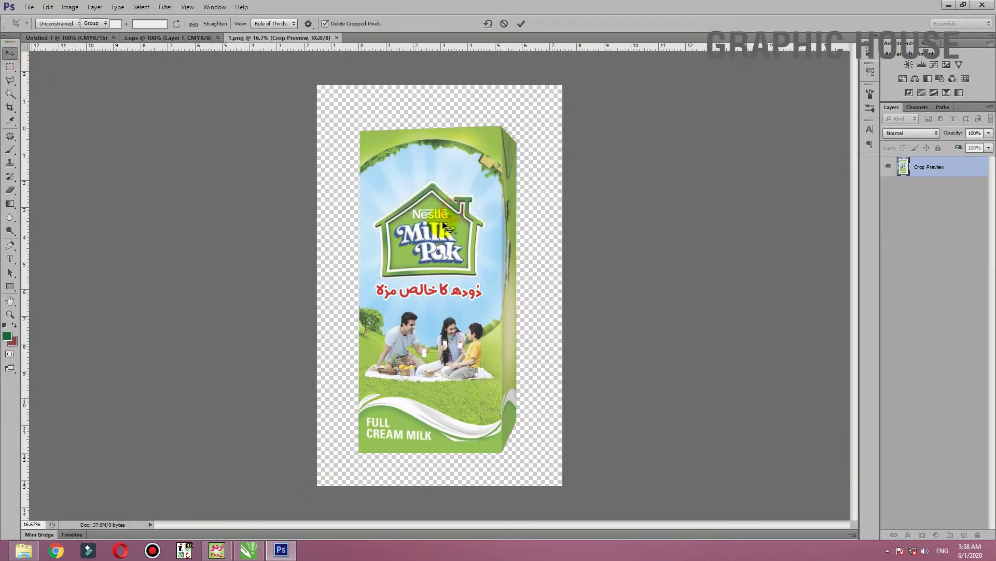
{"action": "left_click", "coordinate": [190, 39]}
Open the village women photo 2.jpg in Photoshop and check the 1.png, 3.eps and Untitled-1 documents.
{"action": "left_click", "coordinate": [949, 5]}
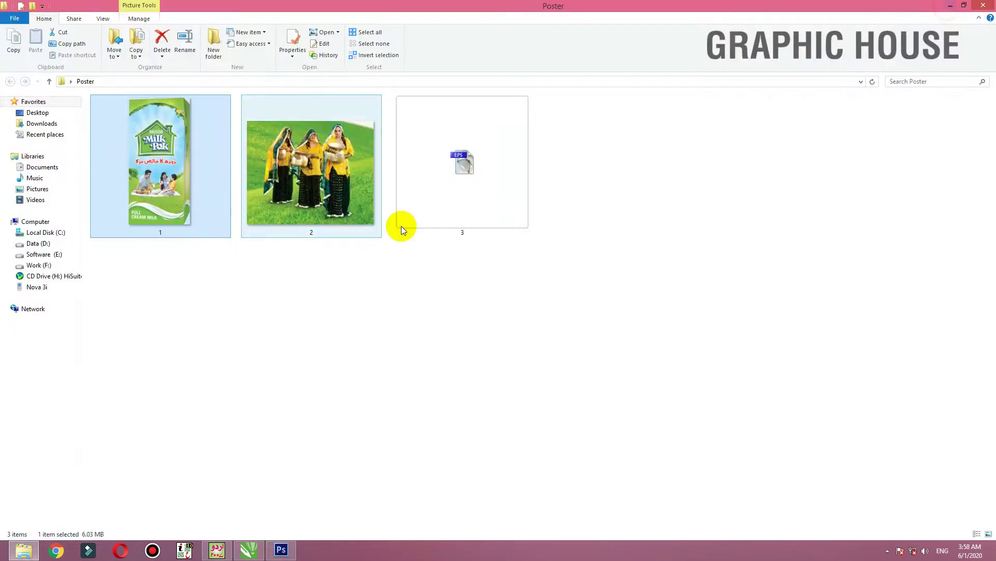
{"action": "mouse_move", "coordinate": [312, 182]}
{"action": "left_mouse_down"}
{"action": "mouse_move", "coordinate": [285, 550]}
{"action": "mouse_move", "coordinate": [412, 38]}
{"action": "left_mouse_up"}
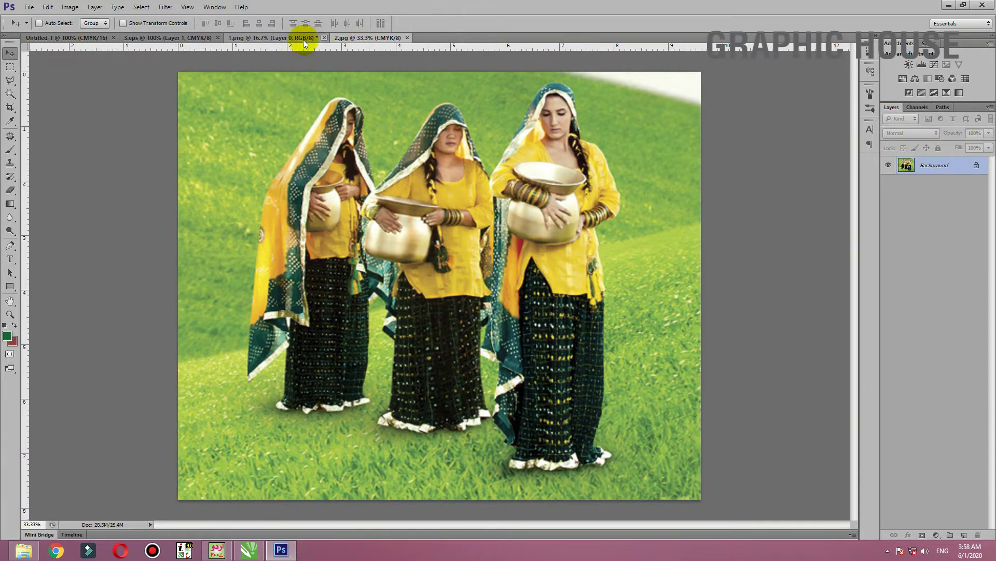
{"action": "left_click", "coordinate": [259, 37]}
{"action": "left_click", "coordinate": [197, 37]}
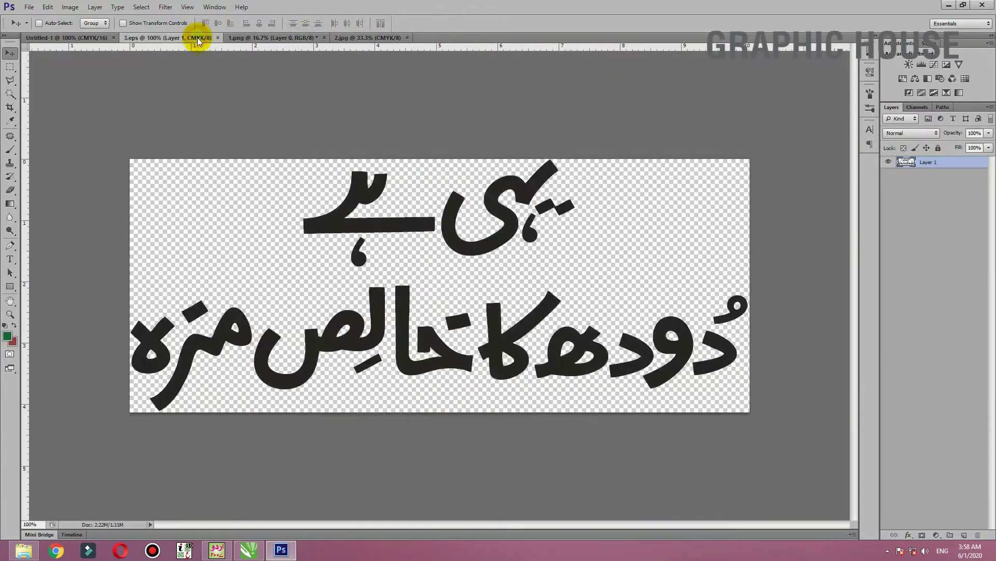
{"action": "left_click", "coordinate": [44, 37]}
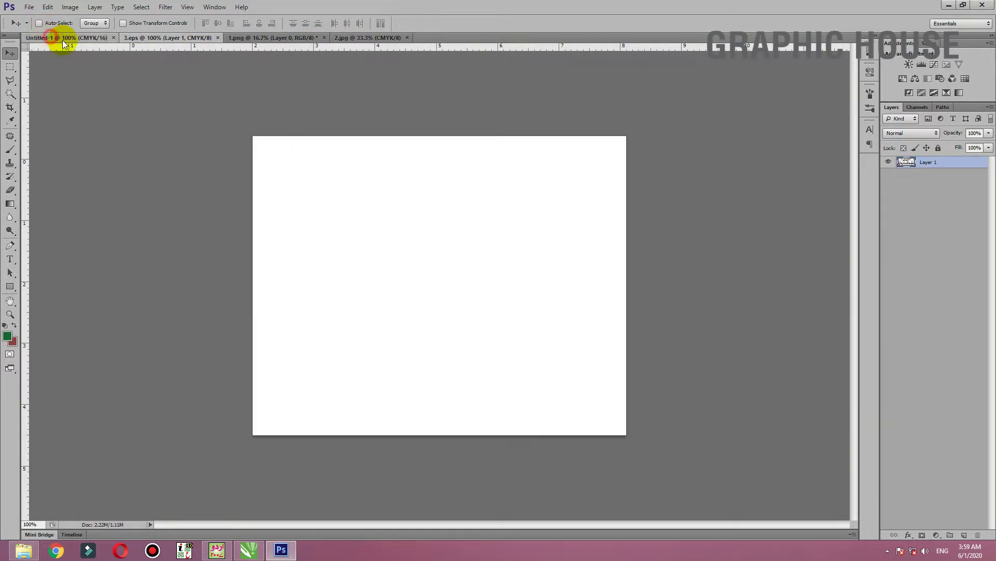
Minimize Photoshop, close the Poster folder window and open the Data (D:) drive.
{"action": "left_click", "coordinate": [947, 5]}
{"action": "left_click", "coordinate": [987, 6]}
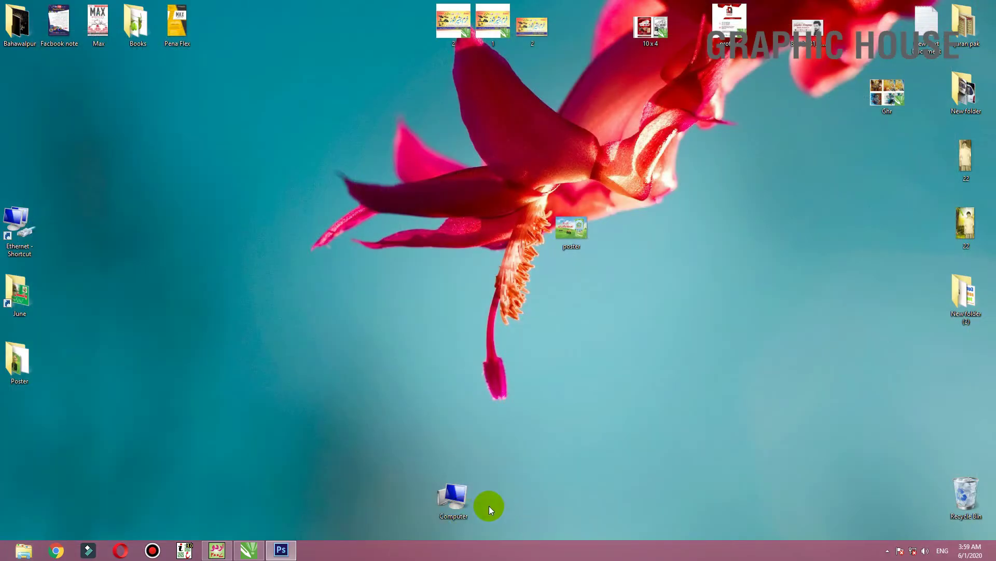
{"action": "double_click", "coordinate": [467, 486]}
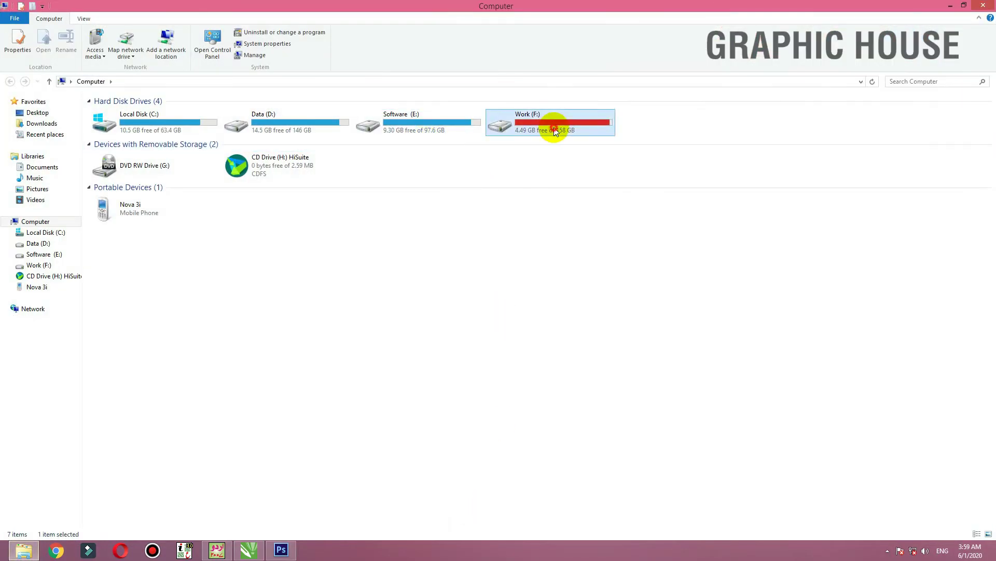
{"action": "left_click", "coordinate": [261, 130]}
{"action": "double_click", "coordinate": [262, 130]}
Go to Data Wallpaper > Back and bring up actions for the %5 (2) wallpaper.
{"action": "double_click", "coordinate": [775, 145]}
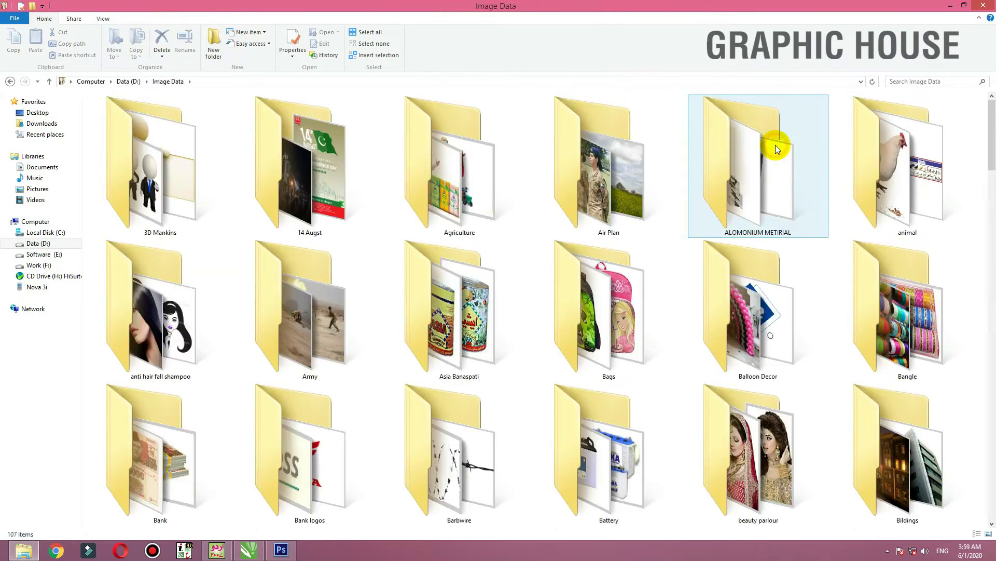
{"action": "key", "text": "BackSpace"}
{"action": "double_click", "coordinate": [629, 167]}
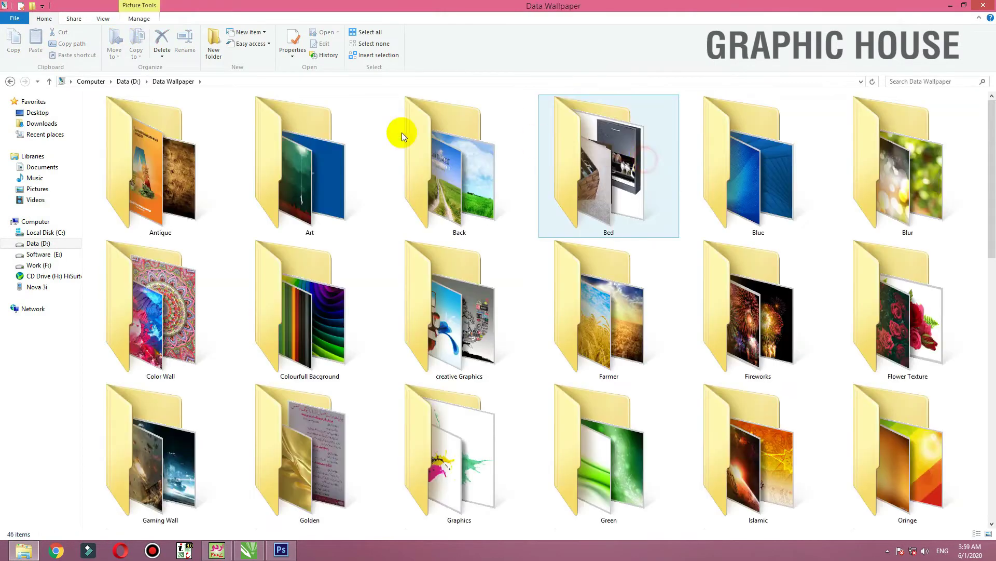
{"action": "left_click", "coordinate": [464, 183]}
{"action": "double_click", "coordinate": [464, 183]}
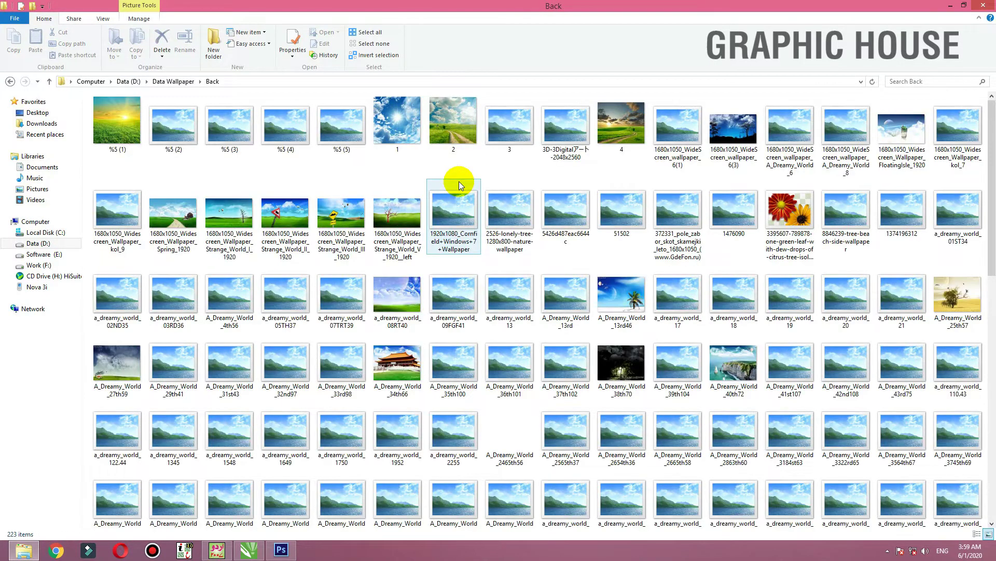
{"action": "right_click", "coordinate": [176, 131]}
{"action": "left_click", "coordinate": [176, 129]}
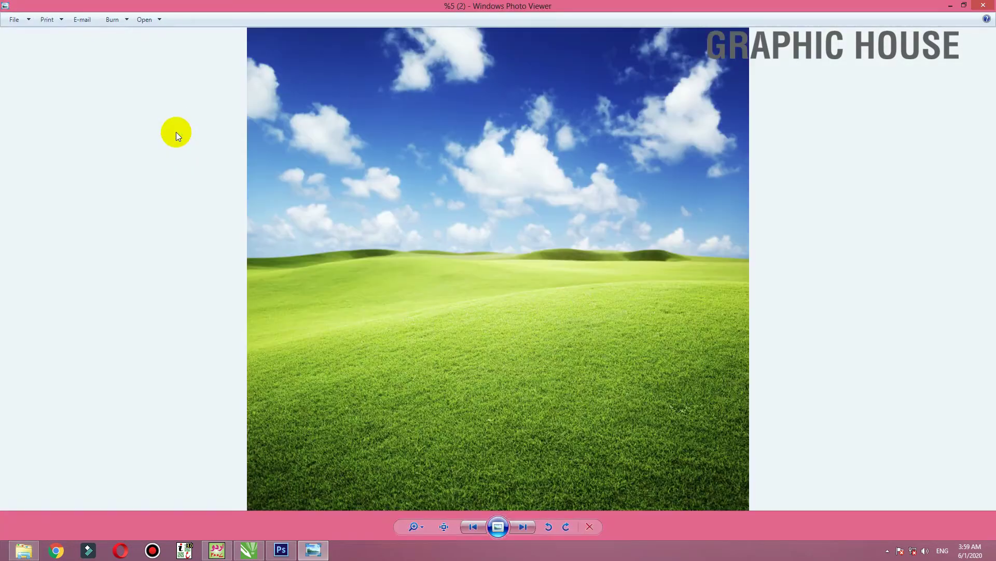
{"action": "left_click", "coordinate": [520, 529]}
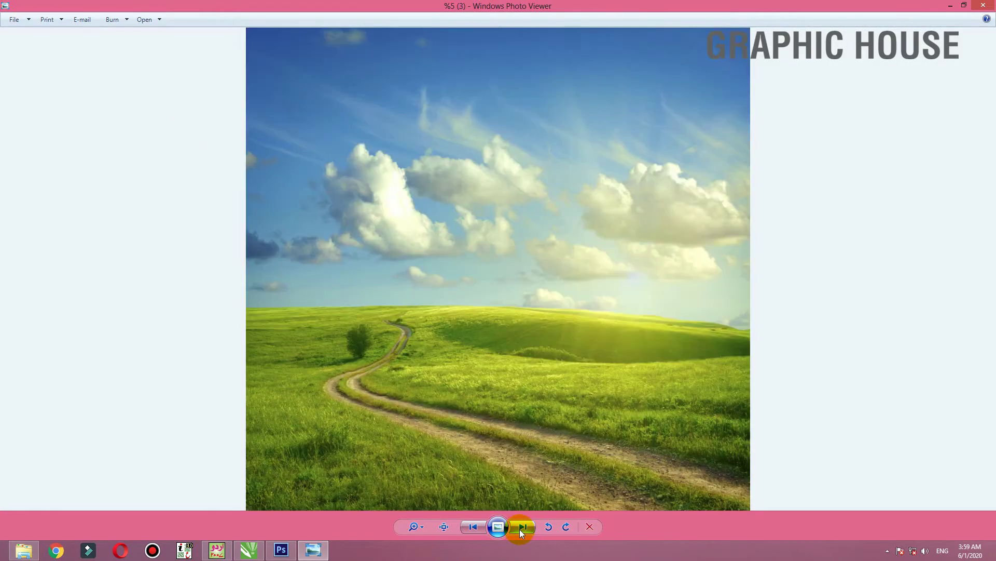
{"action": "left_click", "coordinate": [520, 530]}
{"action": "left_click", "coordinate": [520, 527]}
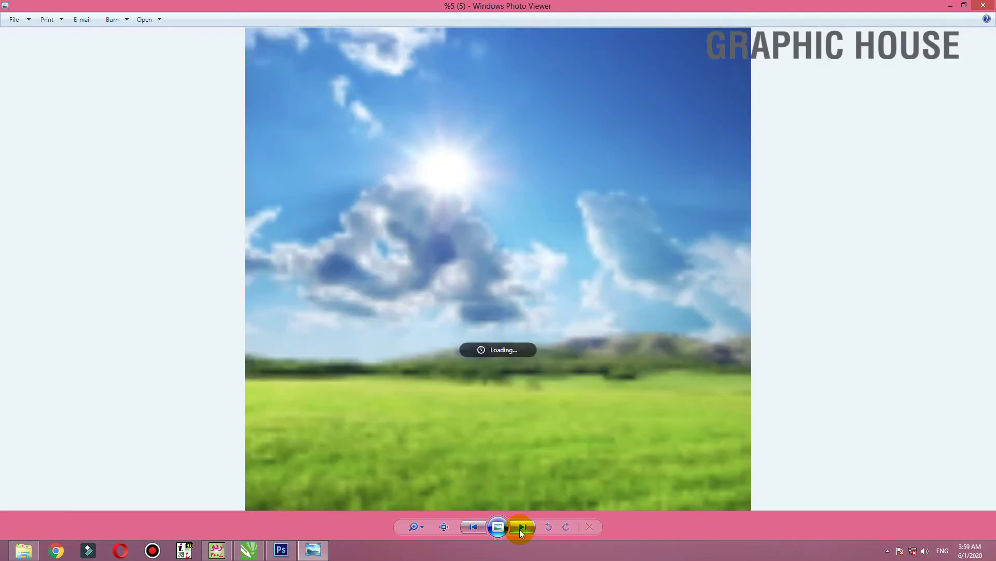
{"action": "left_click", "coordinate": [520, 529]}
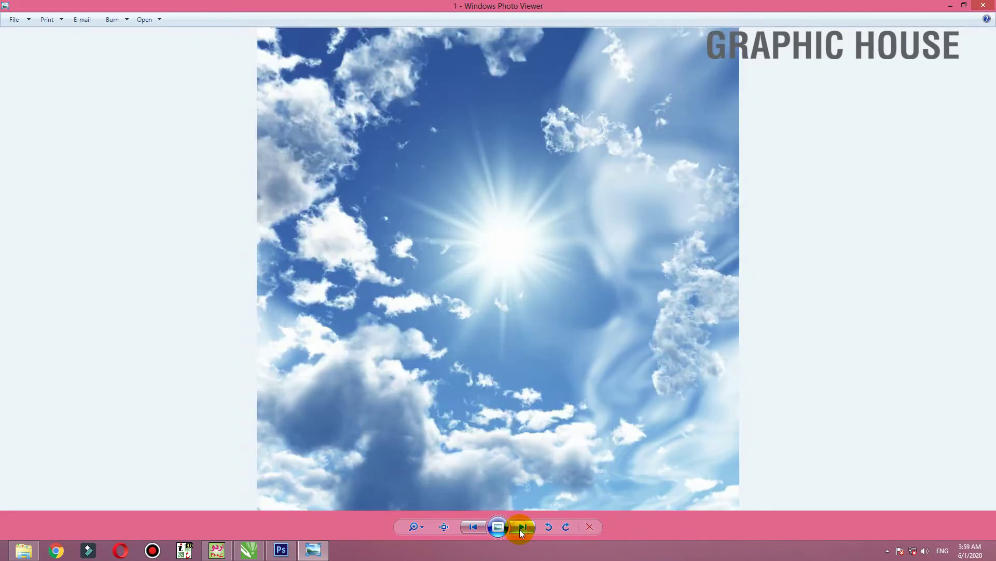
{"action": "left_click", "coordinate": [520, 529]}
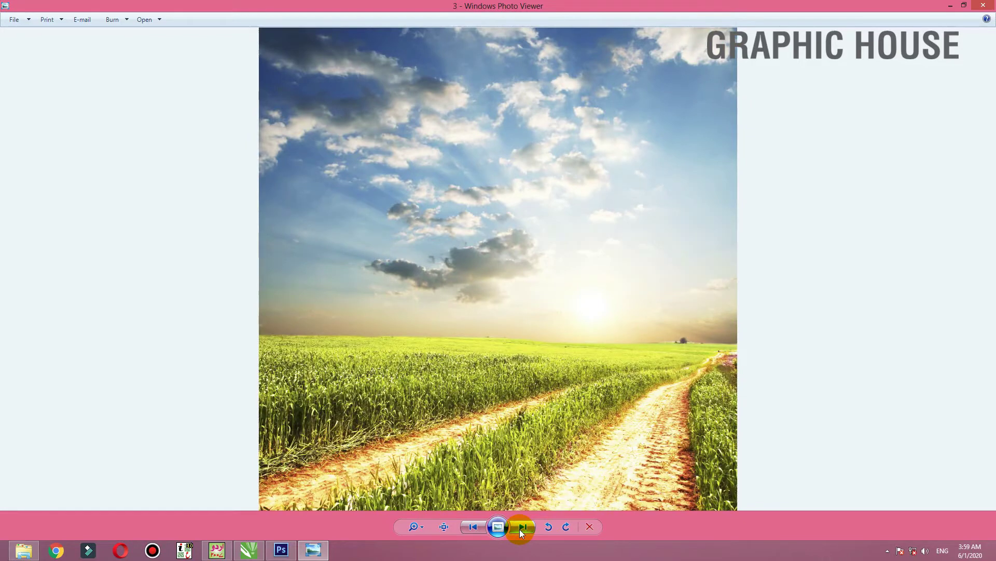
{"action": "left_click", "coordinate": [521, 529]}
{"action": "left_click", "coordinate": [521, 529]}
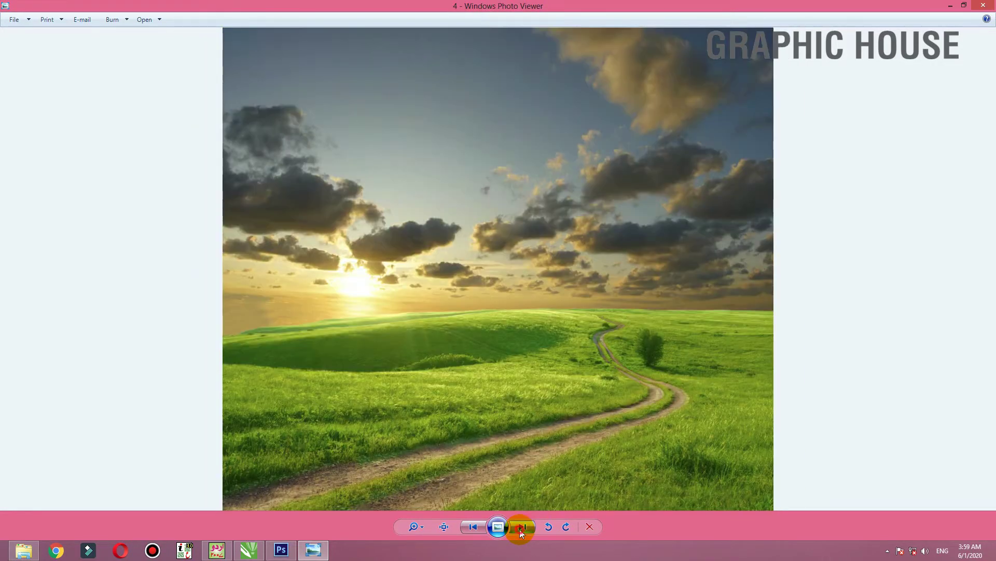
{"action": "left_click", "coordinate": [520, 529]}
{"action": "left_click", "coordinate": [521, 529]}
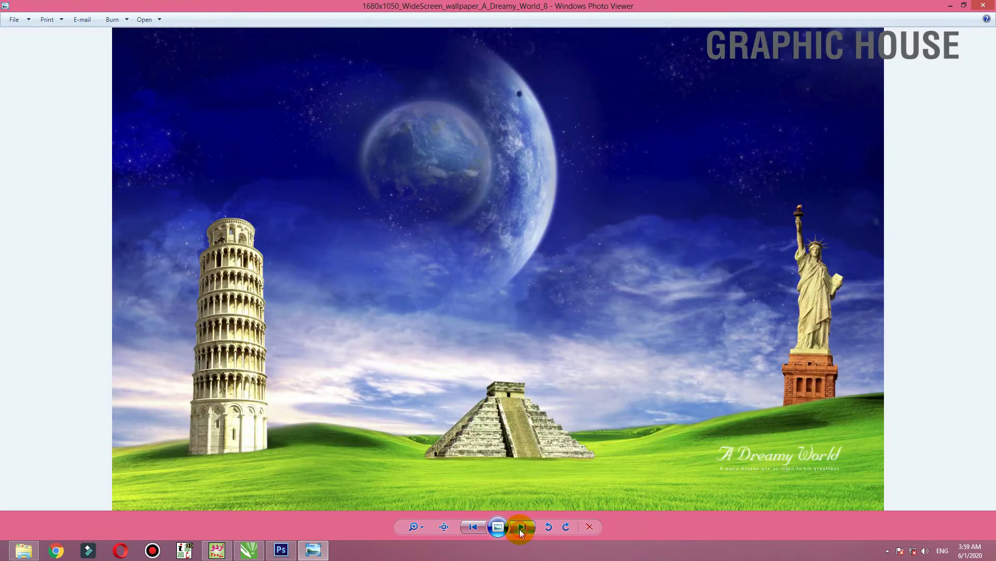
{"action": "left_click", "coordinate": [521, 530]}
{"action": "left_click", "coordinate": [983, 5]}
Browse the Back wallpapers and preview the a_dreamy_world_1456547 image.
{"action": "scroll", "coordinate": [586, 256], "scroll_direction": "down", "scroll_amount": 5}
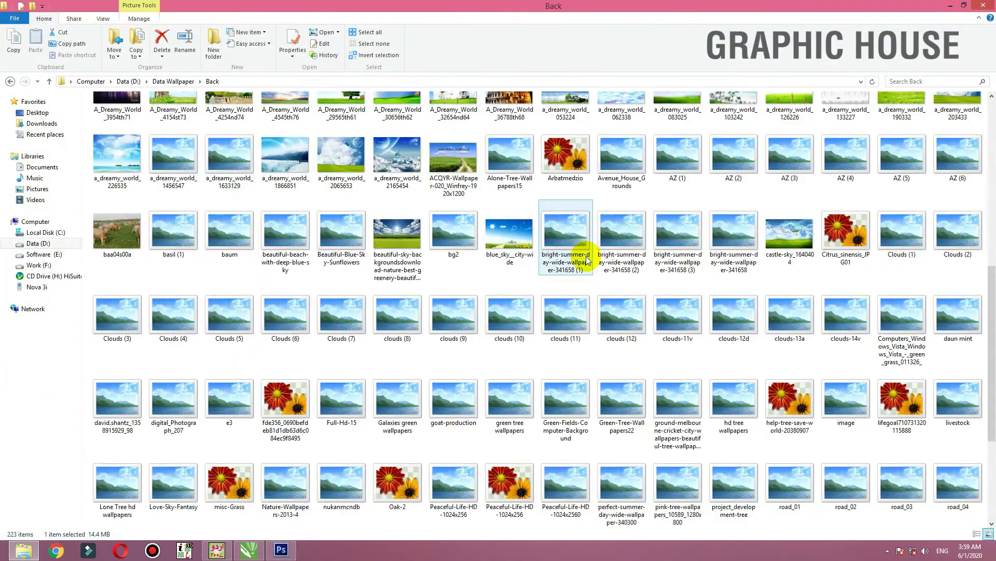
{"action": "scroll", "coordinate": [576, 257], "scroll_direction": "up", "scroll_amount": 3}
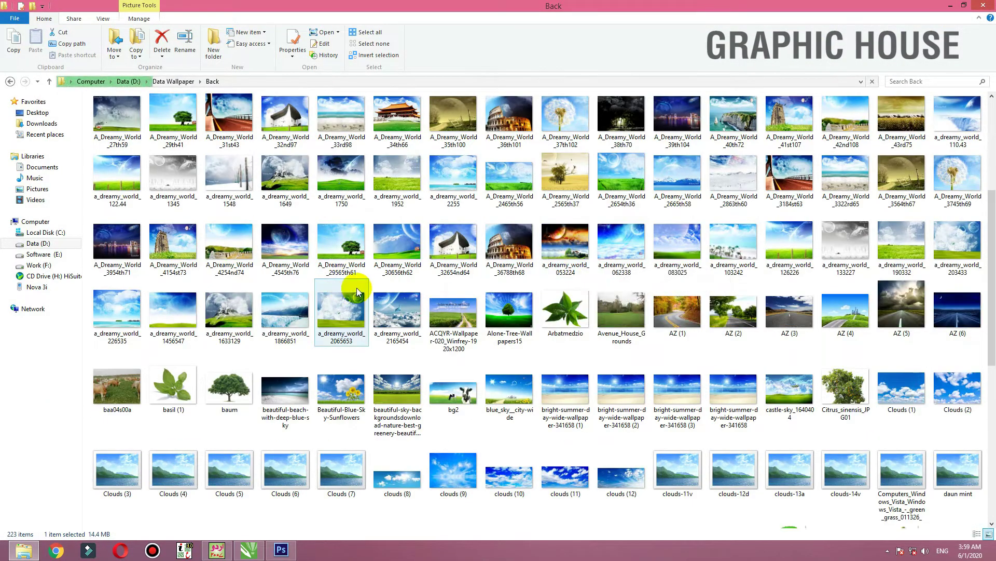
{"action": "right_click", "coordinate": [516, 179]}
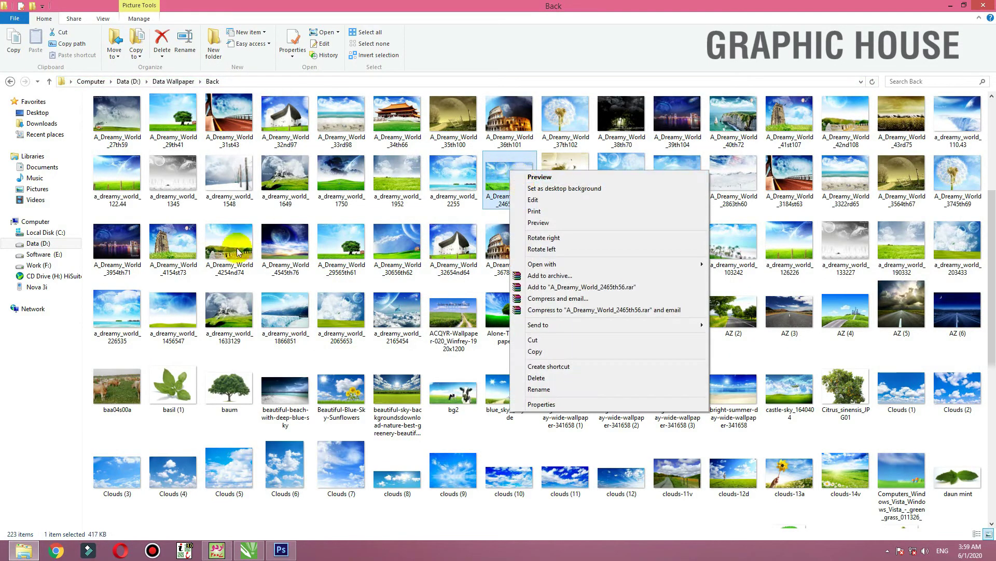
{"action": "left_click", "coordinate": [189, 257]}
{"action": "double_click", "coordinate": [179, 311]}
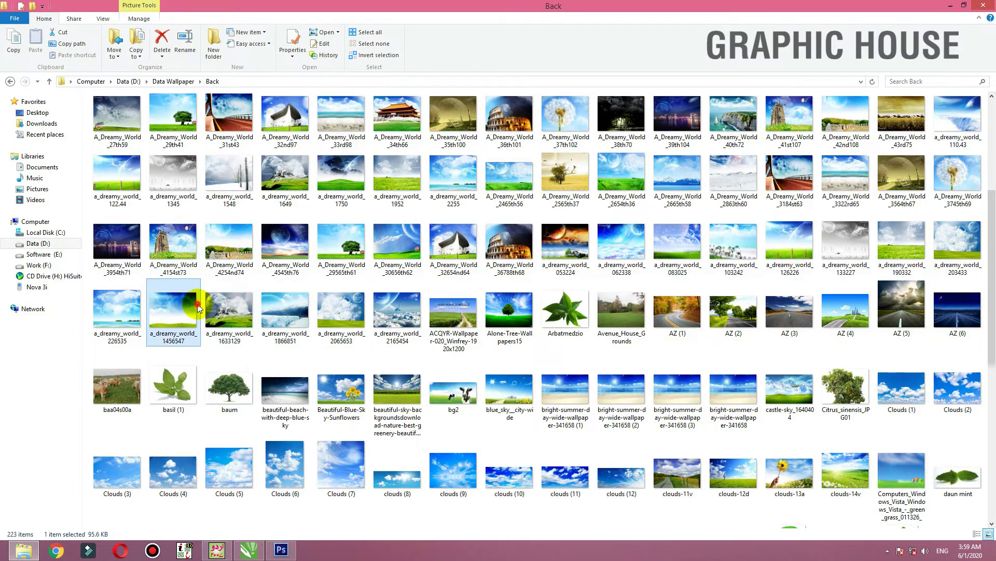
{"action": "left_click", "coordinate": [984, 5]}
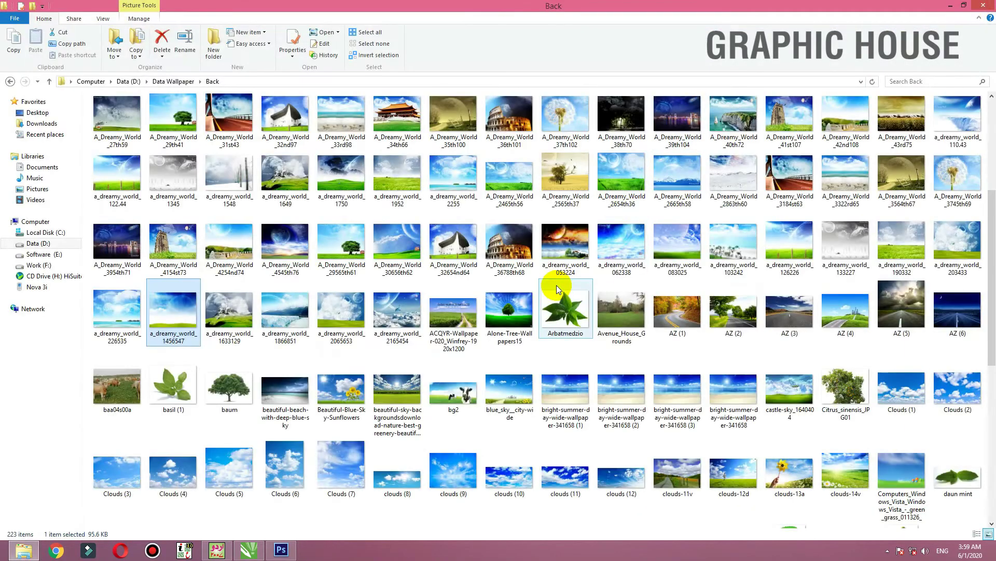
Preview bg2 and Green-Fields-Computer-Background, then open Green-Fields-Computer-Background in Photoshop.
{"action": "scroll", "coordinate": [557, 285], "scroll_direction": "down", "scroll_amount": 3}
{"action": "double_click", "coordinate": [453, 166]}
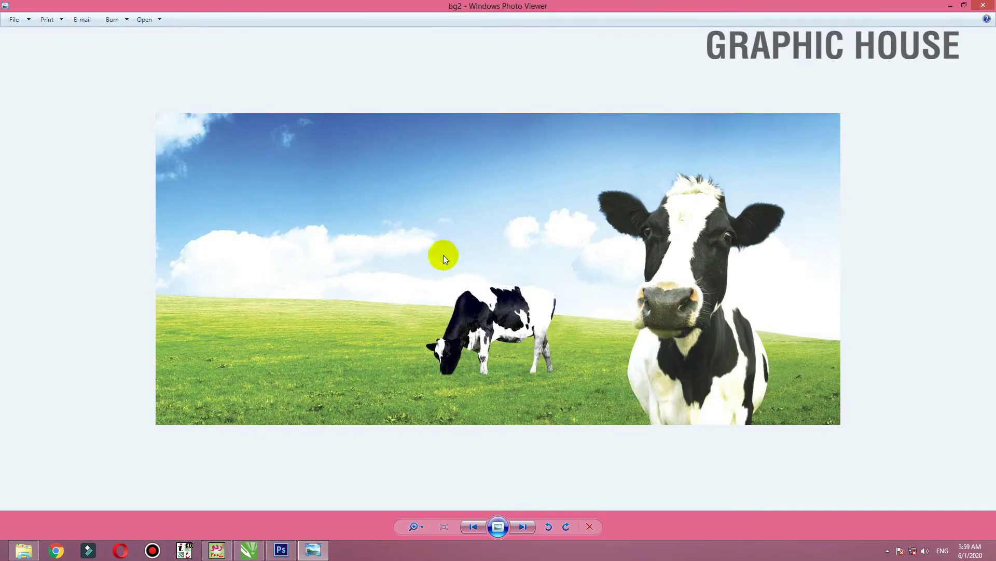
{"action": "left_click", "coordinate": [983, 5]}
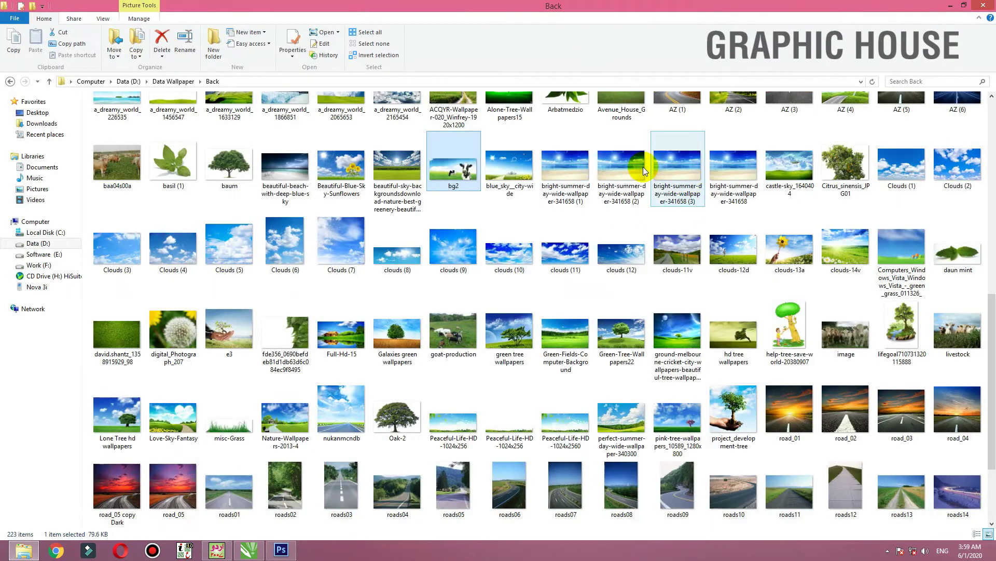
{"action": "double_click", "coordinate": [568, 338]}
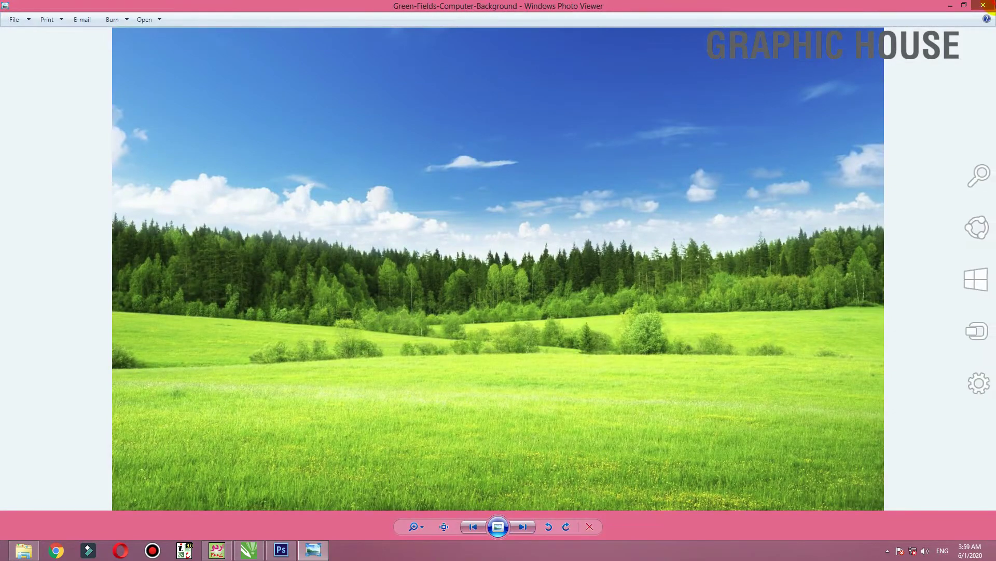
{"action": "left_click", "coordinate": [983, 6]}
{"action": "mouse_move", "coordinate": [556, 327]}
{"action": "left_mouse_down"}
{"action": "mouse_move", "coordinate": [283, 549]}
{"action": "mouse_move", "coordinate": [470, 35]}
{"action": "left_mouse_up"}
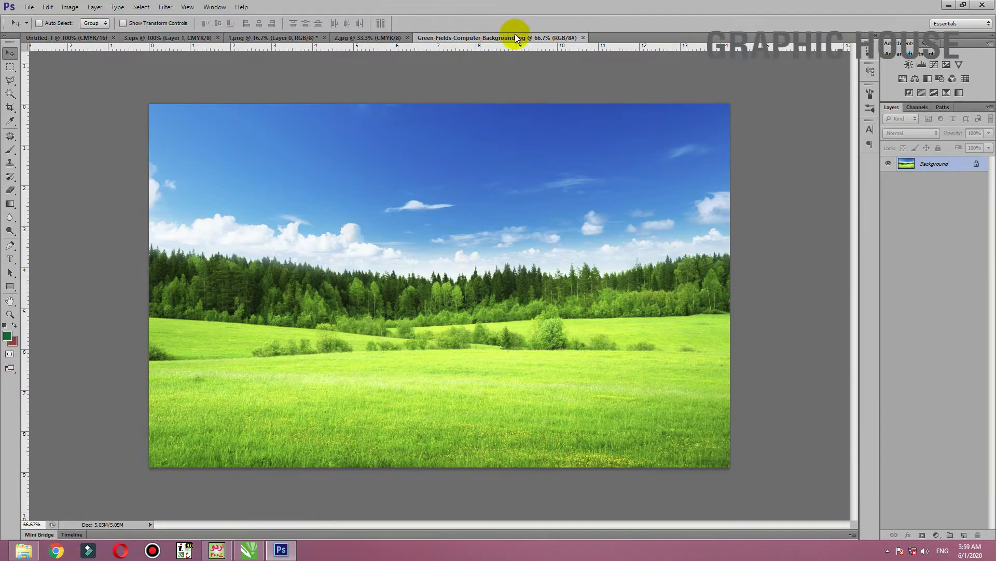
Check the women, Urdu slogan and blank poster documents, then minimize Photoshop.
{"action": "left_click", "coordinate": [357, 39]}
{"action": "left_click", "coordinate": [207, 35]}
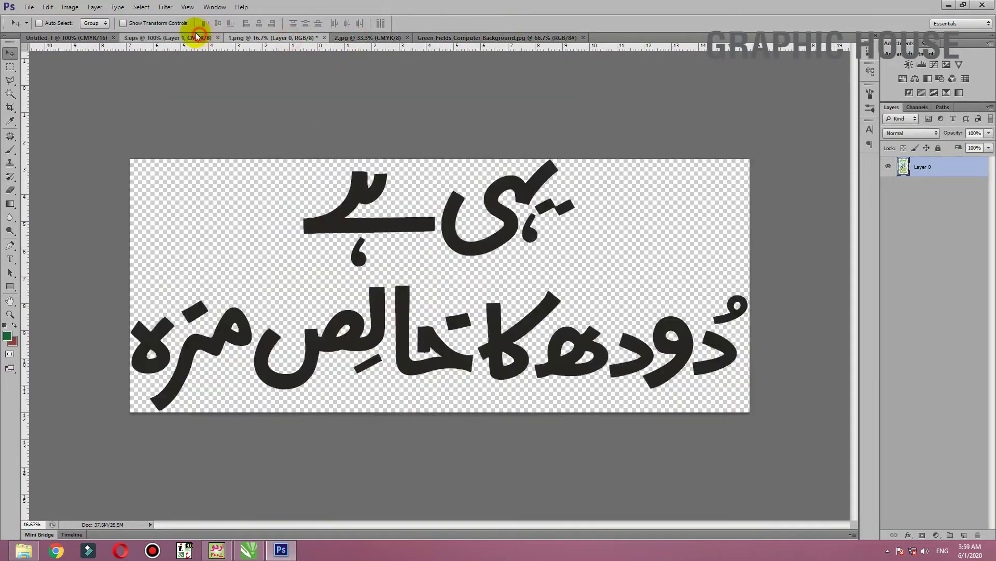
{"action": "left_click", "coordinate": [89, 37]}
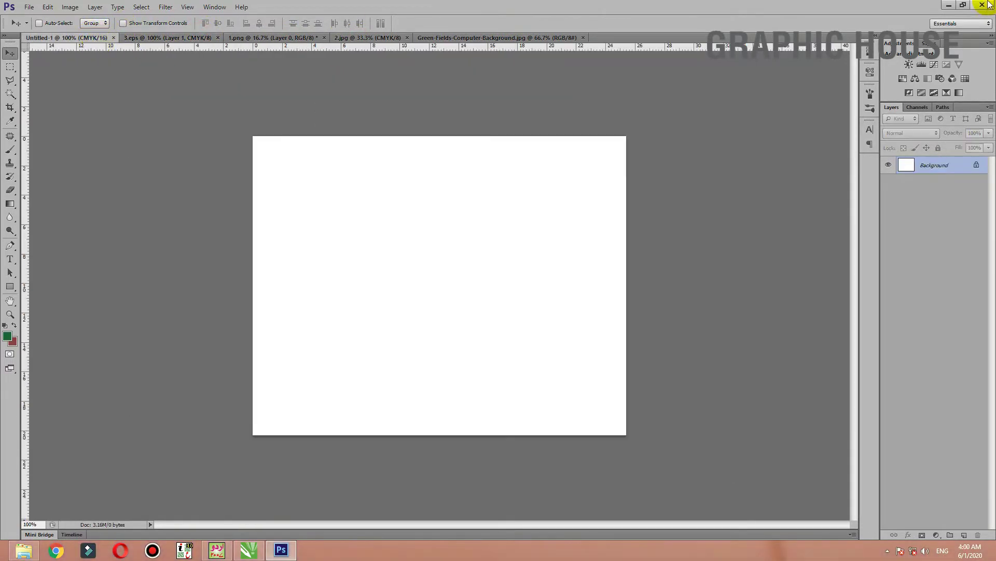
{"action": "left_click", "coordinate": [947, 6]}
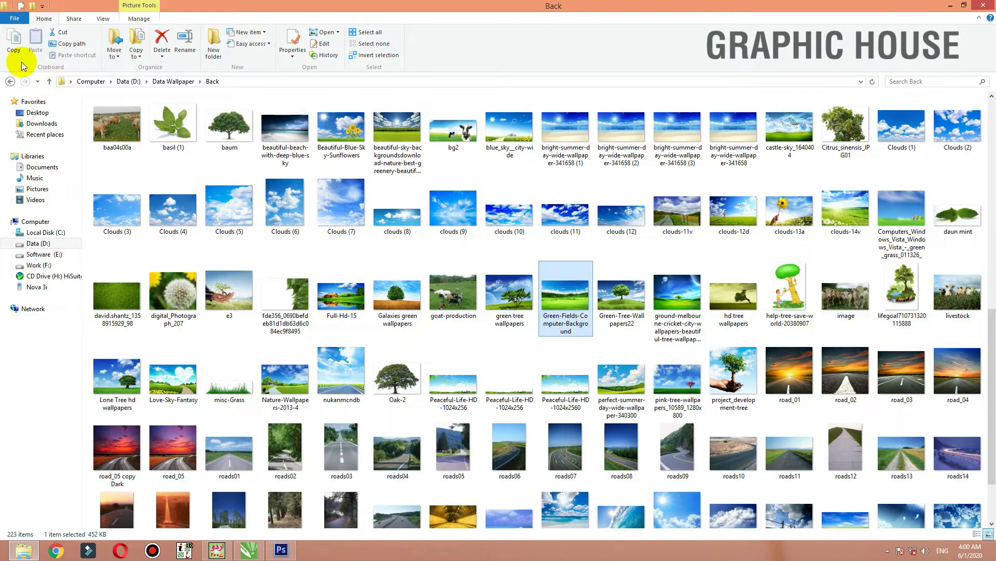
Browse to Image Data > animal > Cow and open the beef-cow-drawing-holstein-cow PNG in Photoshop.
{"action": "left_click", "coordinate": [10, 81]}
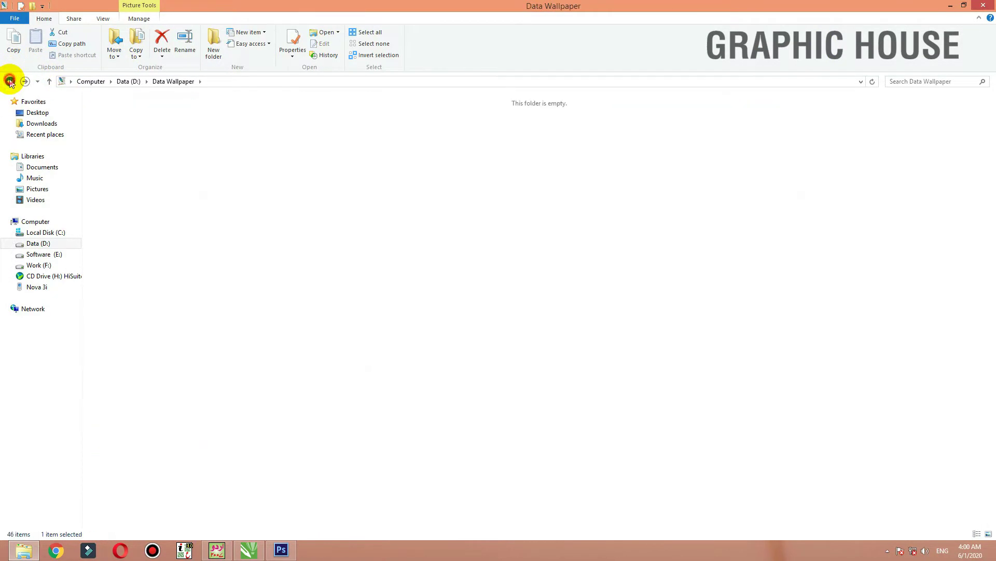
{"action": "double_click", "coordinate": [742, 232]}
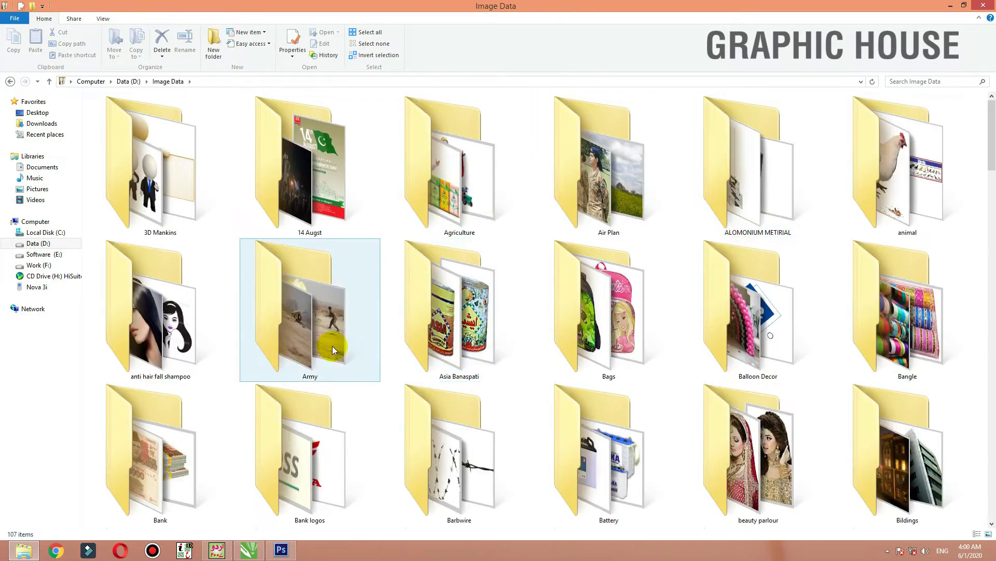
{"action": "left_click", "coordinate": [333, 346]}
{"action": "double_click", "coordinate": [930, 166]}
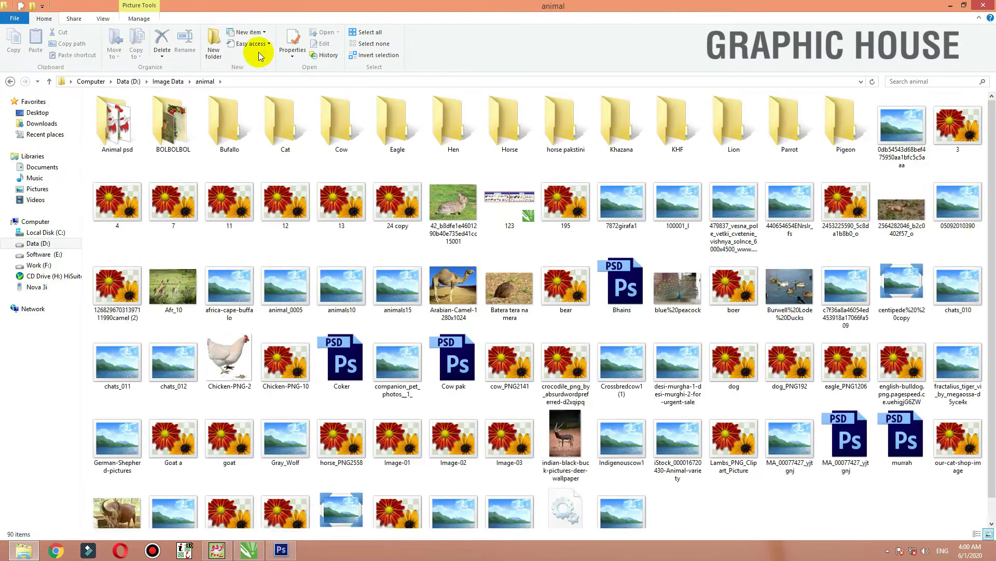
{"action": "double_click", "coordinate": [332, 127]}
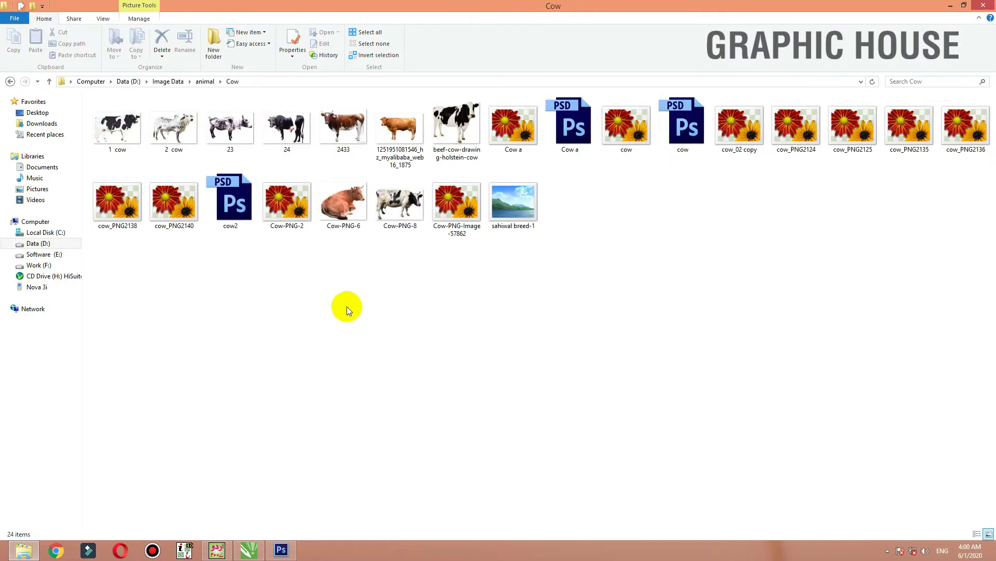
{"action": "mouse_move", "coordinate": [456, 123]}
{"action": "left_mouse_down"}
{"action": "mouse_move", "coordinate": [304, 503]}
{"action": "mouse_move", "coordinate": [633, 42]}
{"action": "left_mouse_up"}
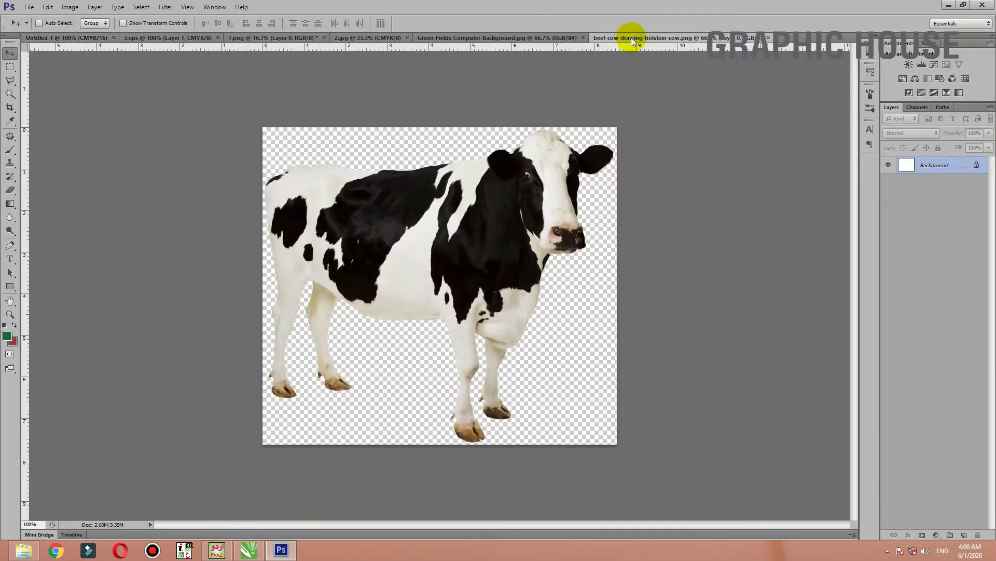
Copy the Green-Fields landscape onto the Untitled-1 poster as a new layer.
{"action": "left_click", "coordinate": [171, 39]}
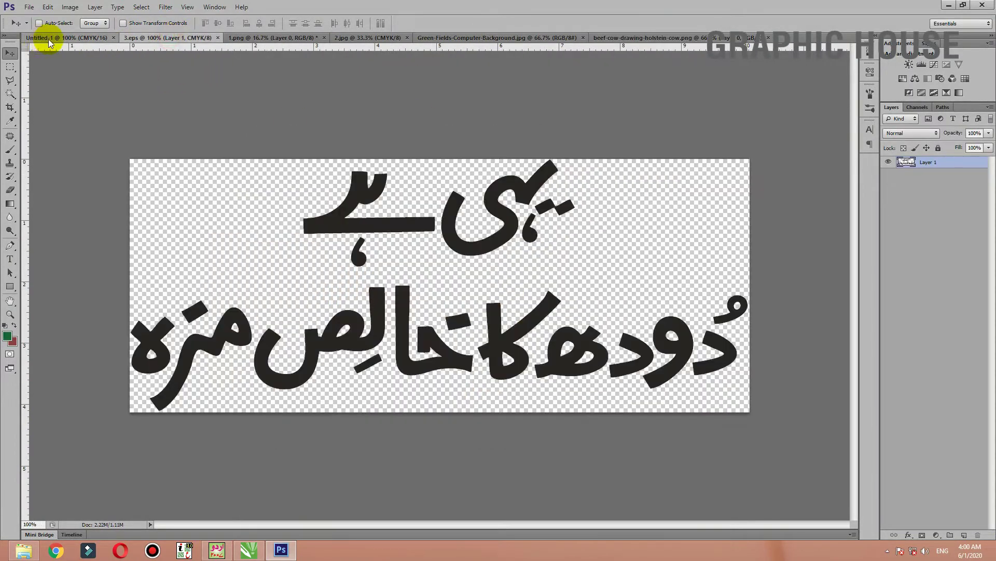
{"action": "left_click", "coordinate": [46, 38]}
{"action": "left_click", "coordinate": [551, 39]}
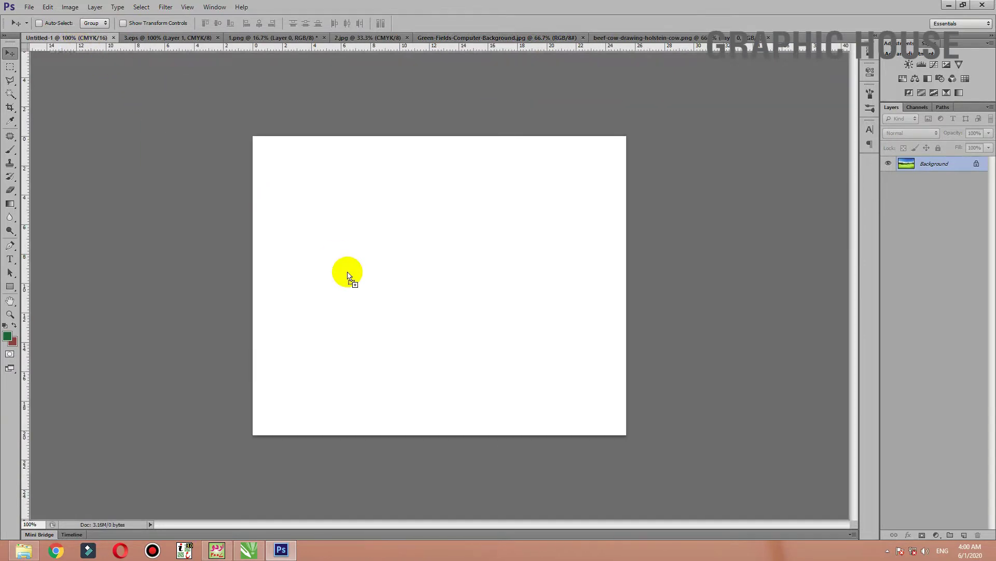
{"action": "left_click_drag", "start_coordinate": [75, 46], "coordinate": [347, 272]}
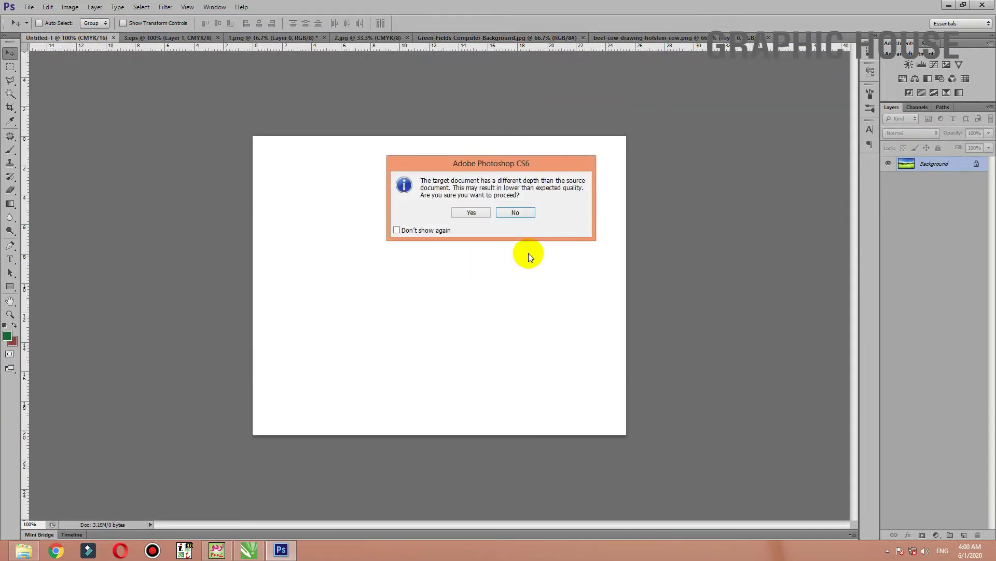
{"action": "left_click", "coordinate": [472, 213]}
{"action": "mouse_move", "coordinate": [476, 215]}
{"action": "left_mouse_down"}
{"action": "mouse_move", "coordinate": [447, 213]}
{"action": "mouse_move", "coordinate": [447, 227]}
{"action": "mouse_move", "coordinate": [390, 193]}
{"action": "mouse_move", "coordinate": [419, 239]}
{"action": "mouse_move", "coordinate": [490, 239]}
{"action": "left_mouse_up"}
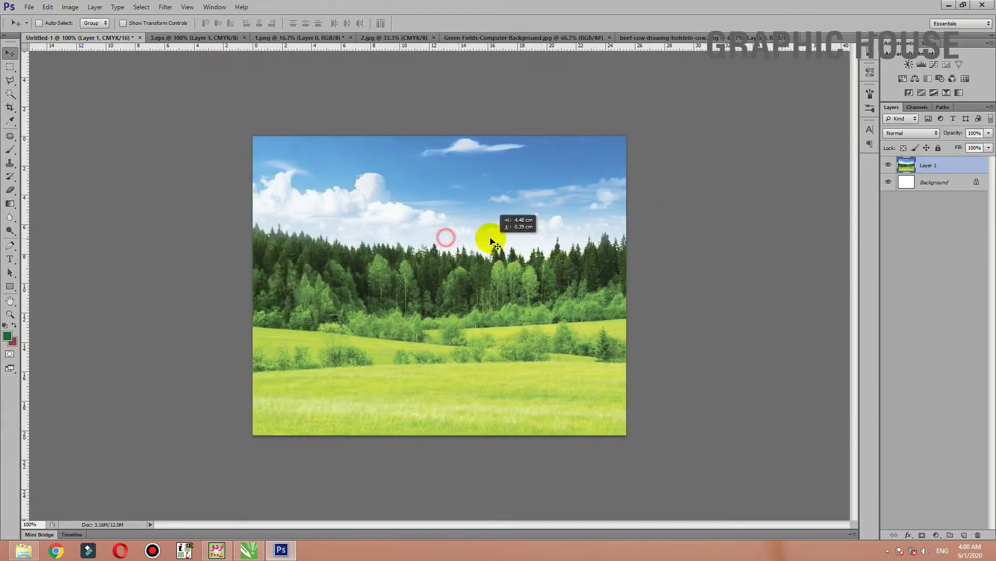
Free-transform the landscape layer so it covers the whole poster canvas.
{"action": "key", "text": "ctrl+t"}
{"action": "key", "text": "ctrl+minus"}
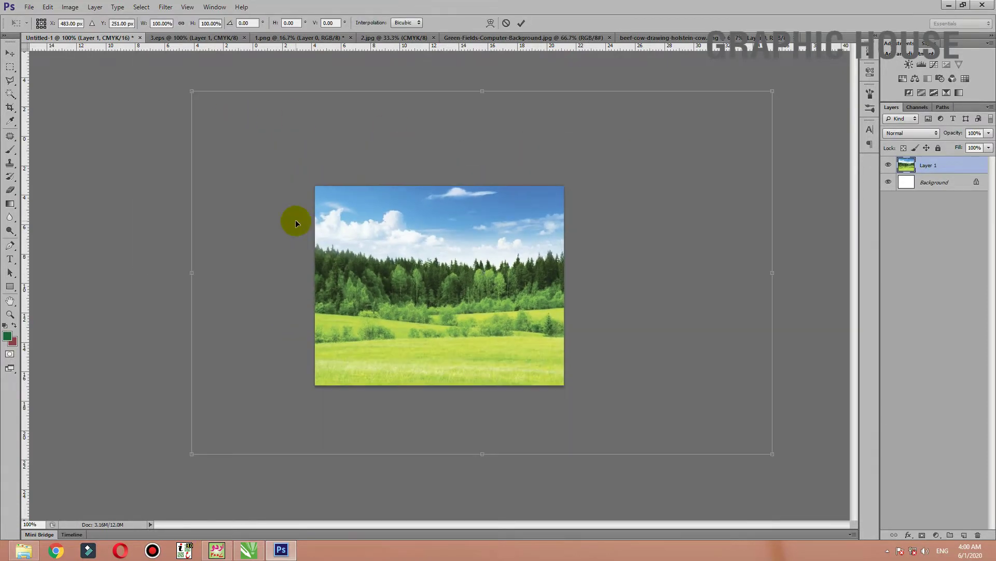
{"action": "mouse_move", "coordinate": [190, 89]}
{"action": "left_mouse_down"}
{"action": "mouse_move", "coordinate": [379, 178]}
{"action": "mouse_move", "coordinate": [458, 280]}
{"action": "mouse_move", "coordinate": [323, 203]}
{"action": "left_mouse_up"}
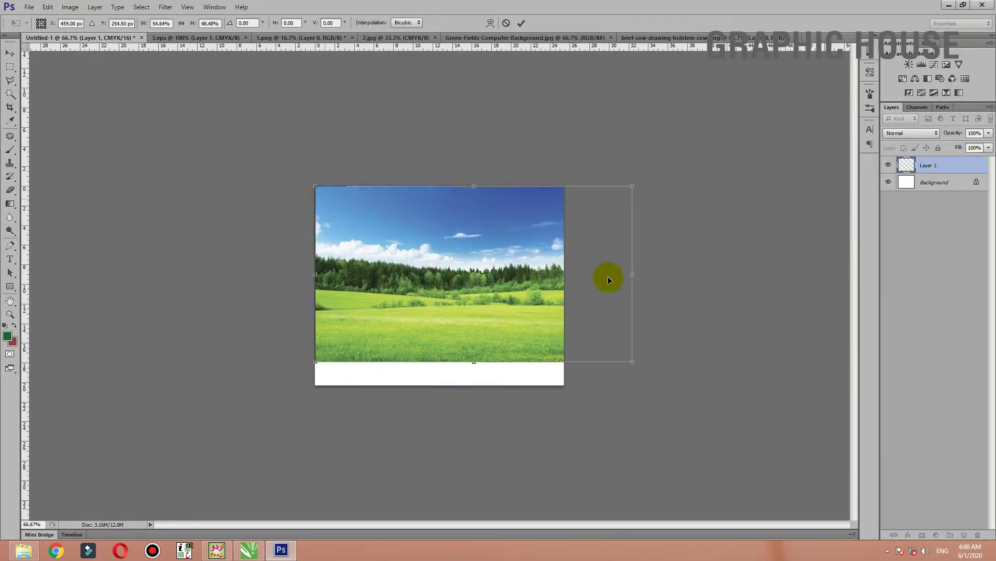
{"action": "left_click_drag", "start_coordinate": [634, 276], "coordinate": [564, 273]}
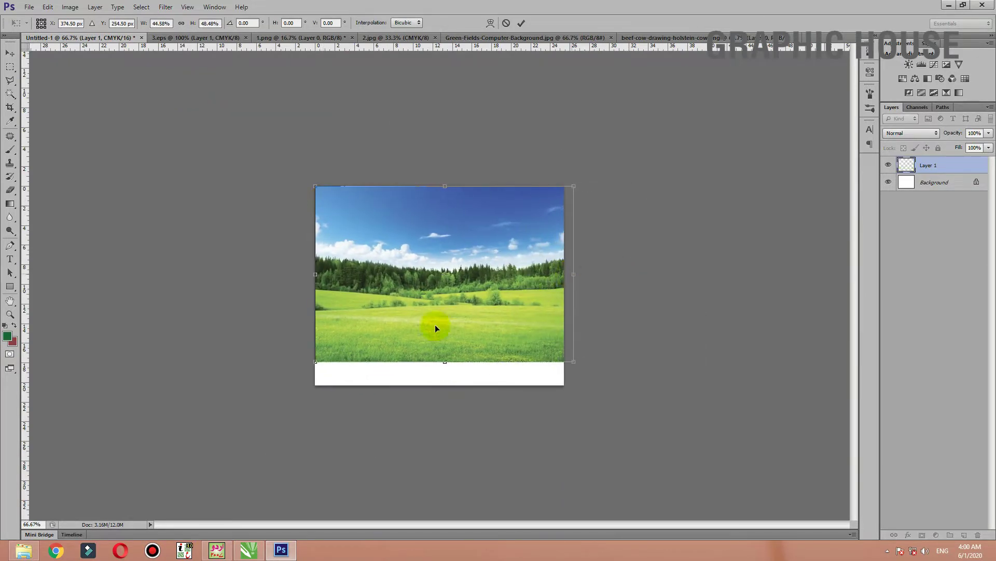
{"action": "left_click_drag", "start_coordinate": [445, 360], "coordinate": [445, 392]}
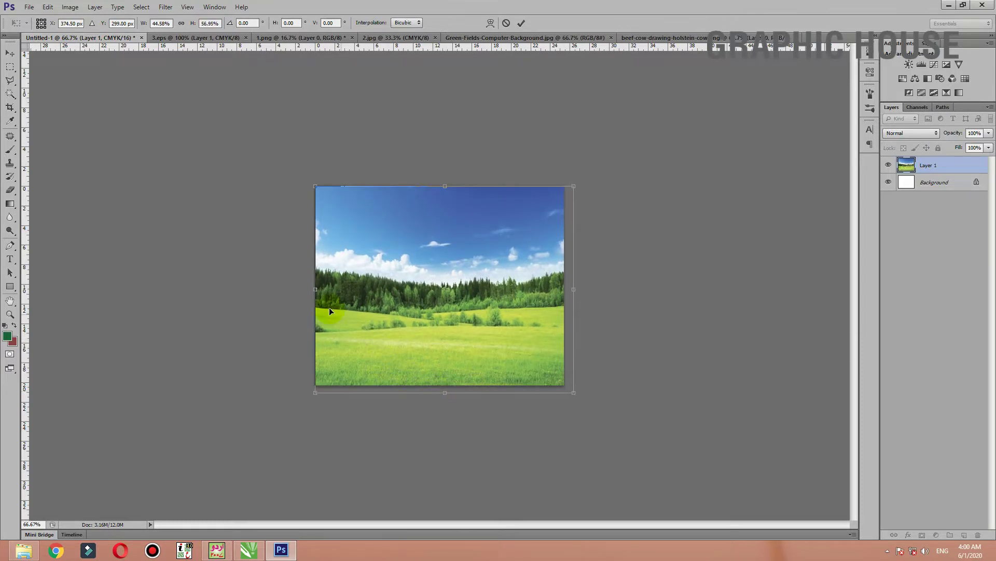
{"action": "left_click_drag", "start_coordinate": [316, 292], "coordinate": [301, 292]}
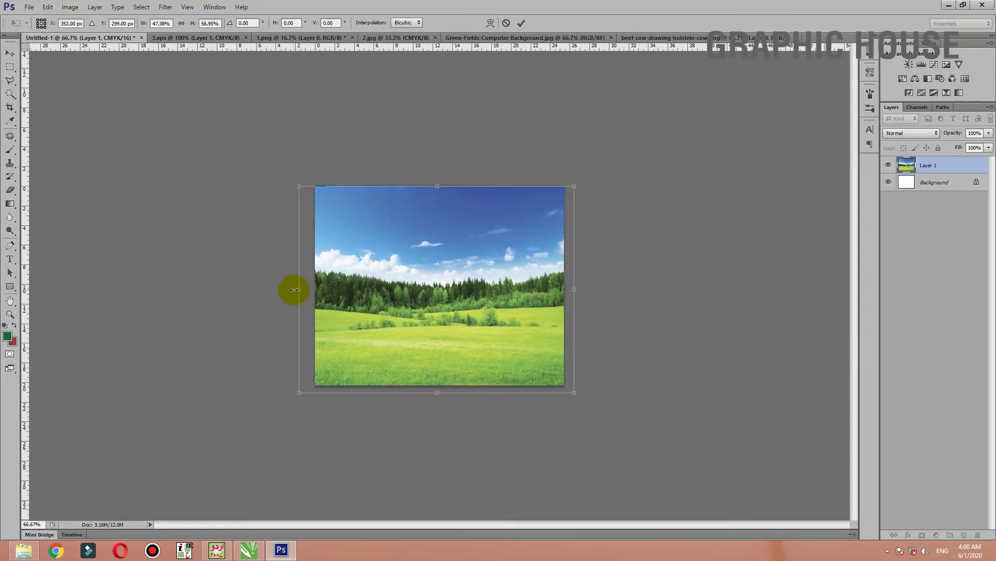
{"action": "key", "text": "Return"}
{"action": "key", "text": "ctrl+1"}
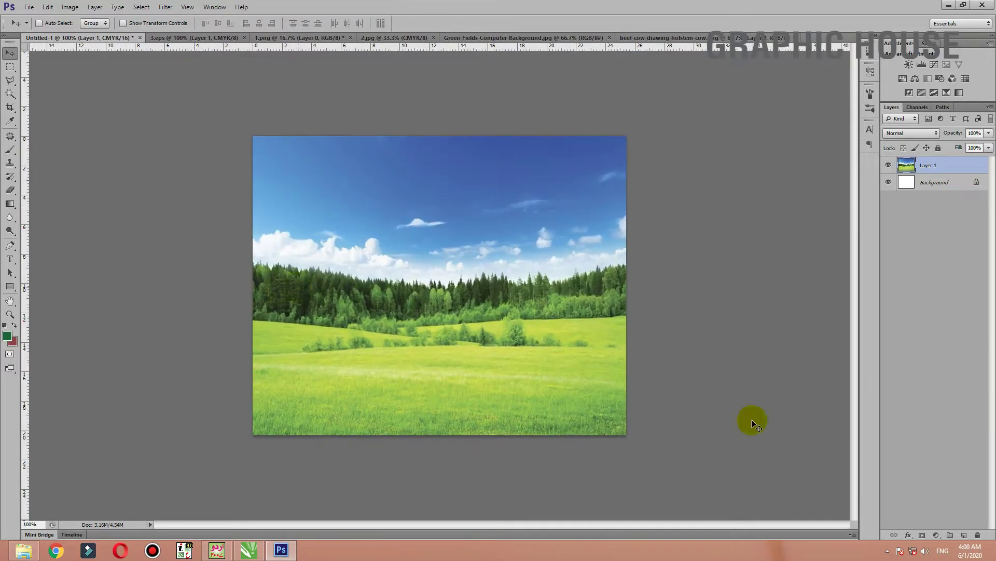
Copy the 3.eps Urdu slogan onto the poster, shrink it and place it across the sky.
{"action": "left_click", "coordinate": [162, 38]}
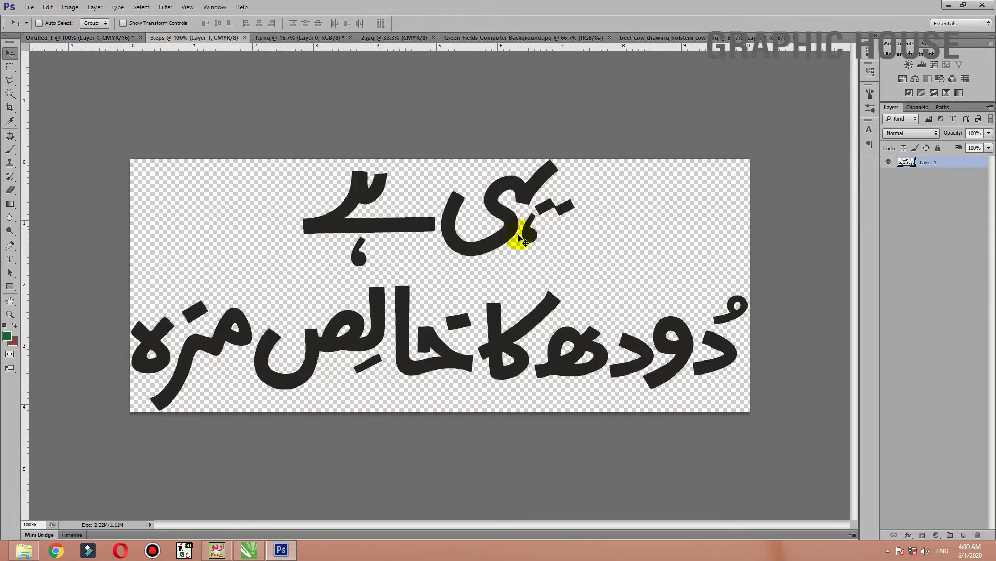
{"action": "mouse_move", "coordinate": [521, 240]}
{"action": "left_mouse_down"}
{"action": "mouse_move", "coordinate": [86, 40]}
{"action": "mouse_move", "coordinate": [341, 243]}
{"action": "left_mouse_up"}
{"action": "left_click", "coordinate": [467, 212]}
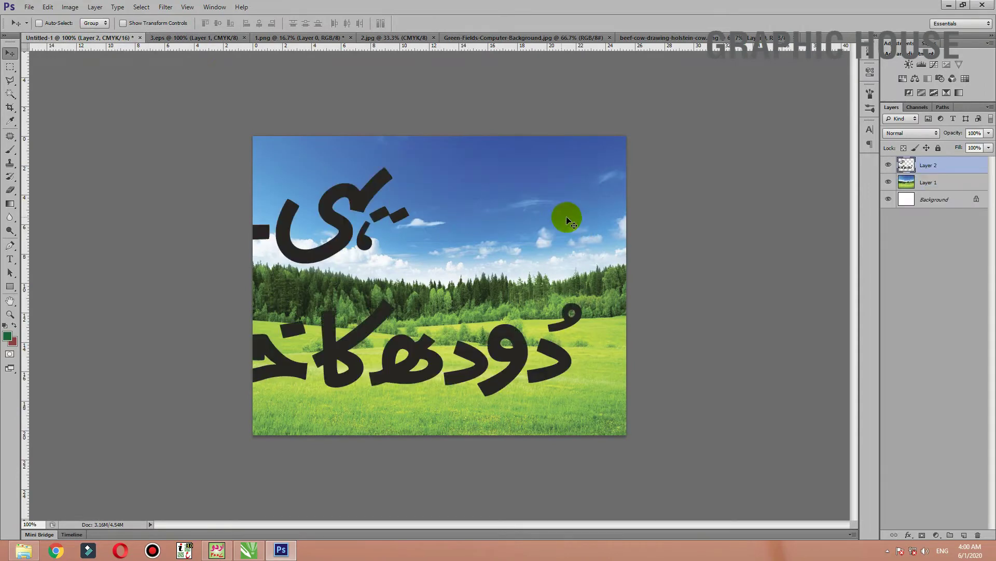
{"action": "key", "text": "ctrl+t"}
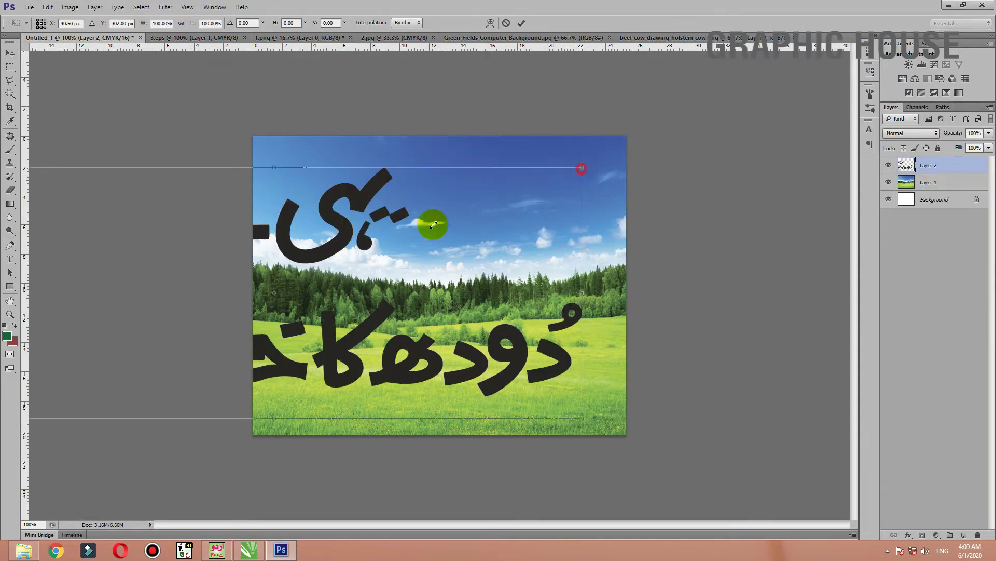
{"action": "mouse_move", "coordinate": [578, 167]}
{"action": "left_mouse_down"}
{"action": "mouse_move", "coordinate": [253, 311]}
{"action": "mouse_move", "coordinate": [214, 311]}
{"action": "left_mouse_up"}
{"action": "left_click_drag", "start_coordinate": [141, 356], "coordinate": [462, 201]}
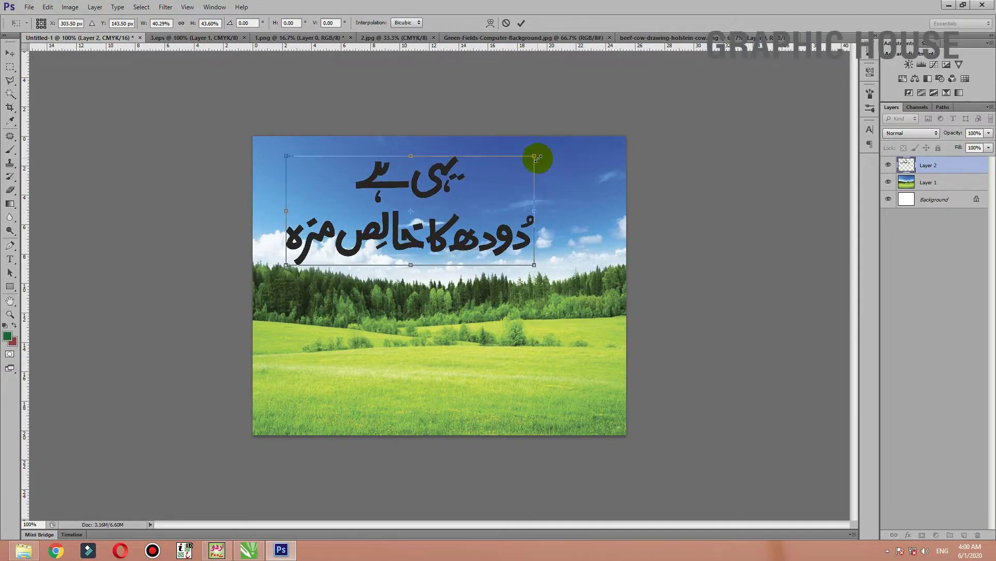
{"action": "left_click_drag", "start_coordinate": [534, 155], "coordinate": [489, 177]}
{"action": "key", "text": "Return"}
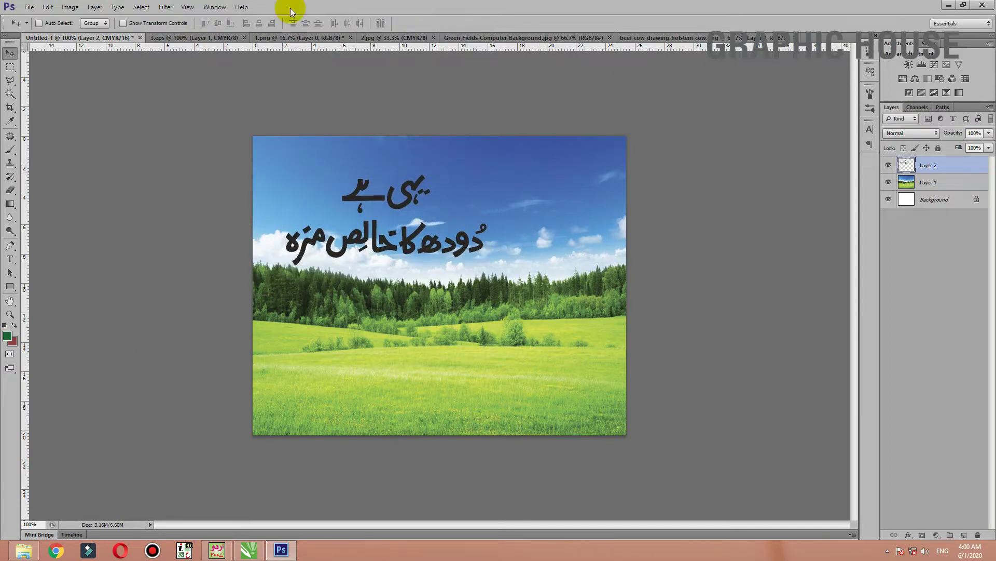
{"action": "left_click", "coordinate": [232, 39]}
Close 3.eps without saving and copy the Milk Pak carton onto the poster.
{"action": "left_click", "coordinate": [243, 38]}
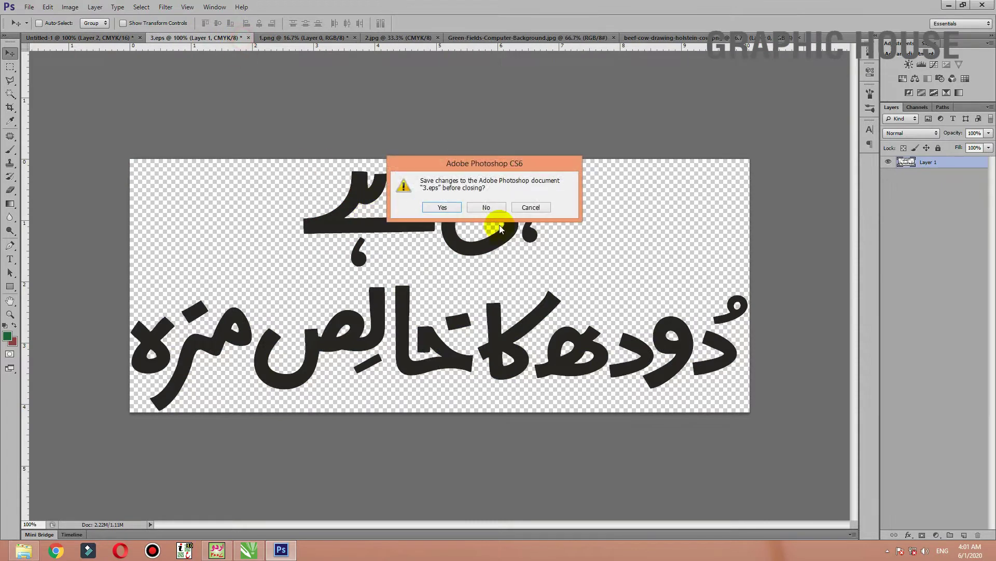
{"action": "left_click", "coordinate": [485, 204]}
{"action": "left_click", "coordinate": [215, 38]}
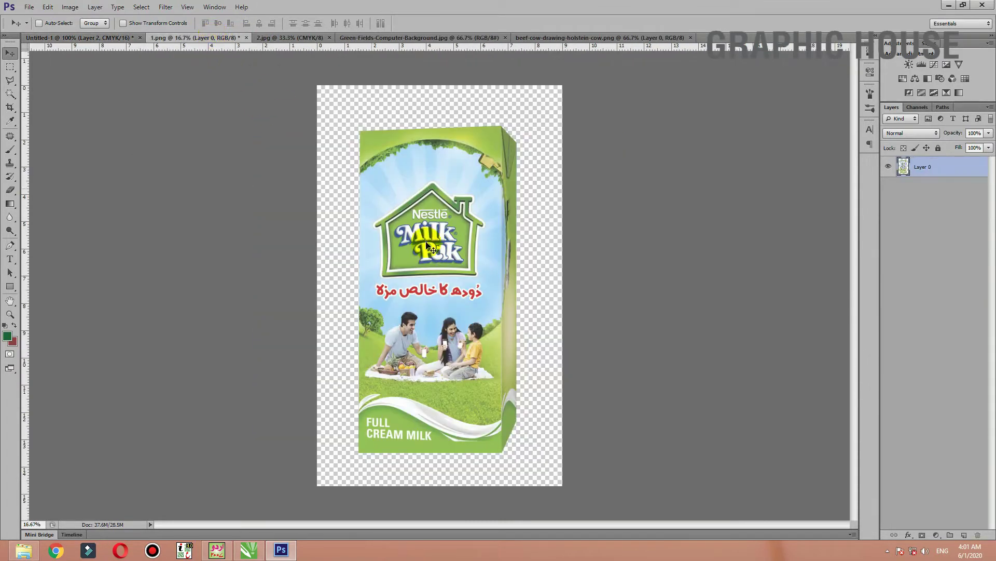
{"action": "left_click_drag", "start_coordinate": [202, 128], "coordinate": [430, 250]}
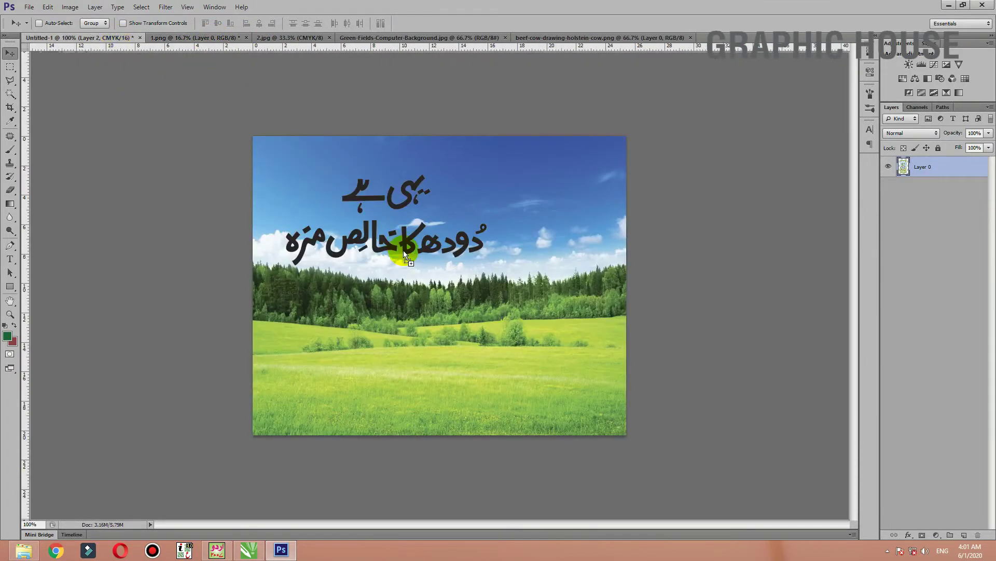
{"action": "left_click", "coordinate": [472, 214]}
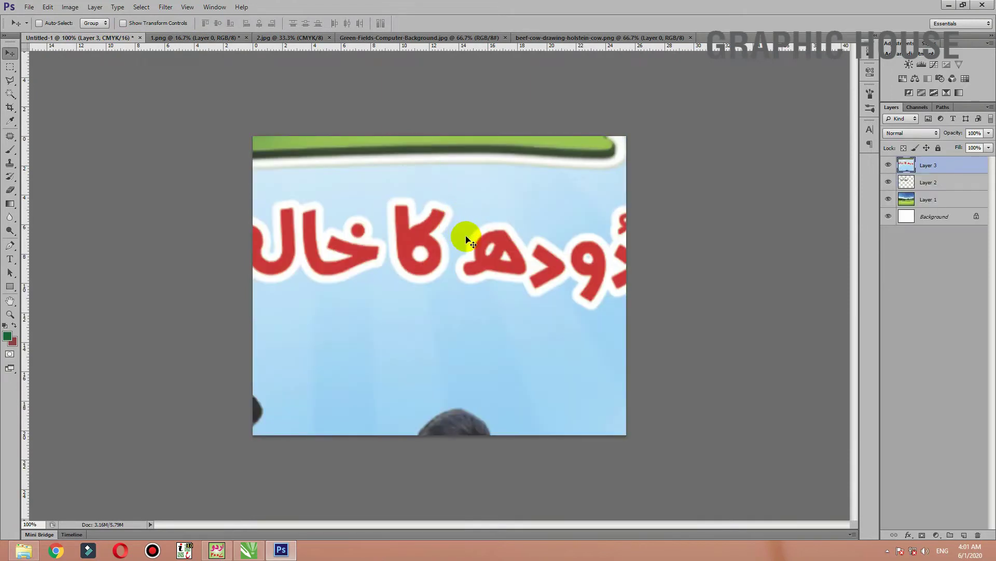
{"action": "left_click_drag", "start_coordinate": [508, 266], "coordinate": [488, 268]}
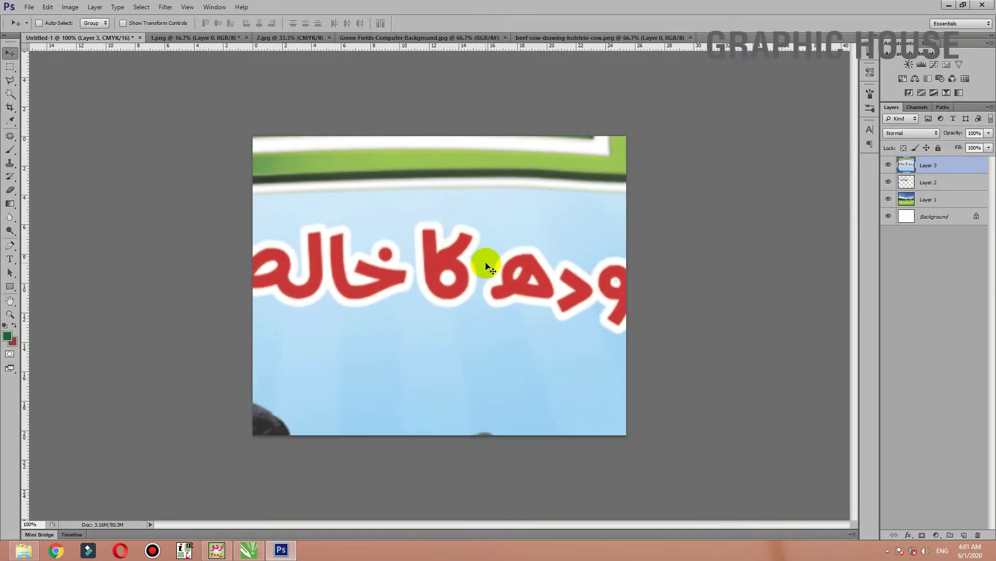
Scale the carton down and move it to the poster's right side.
{"action": "key", "text": "ctrl+minus"}
{"action": "key", "text": "ctrl+minus"}
{"action": "key", "text": "ctrl+minus"}
{"action": "key", "text": "ctrl+minus"}
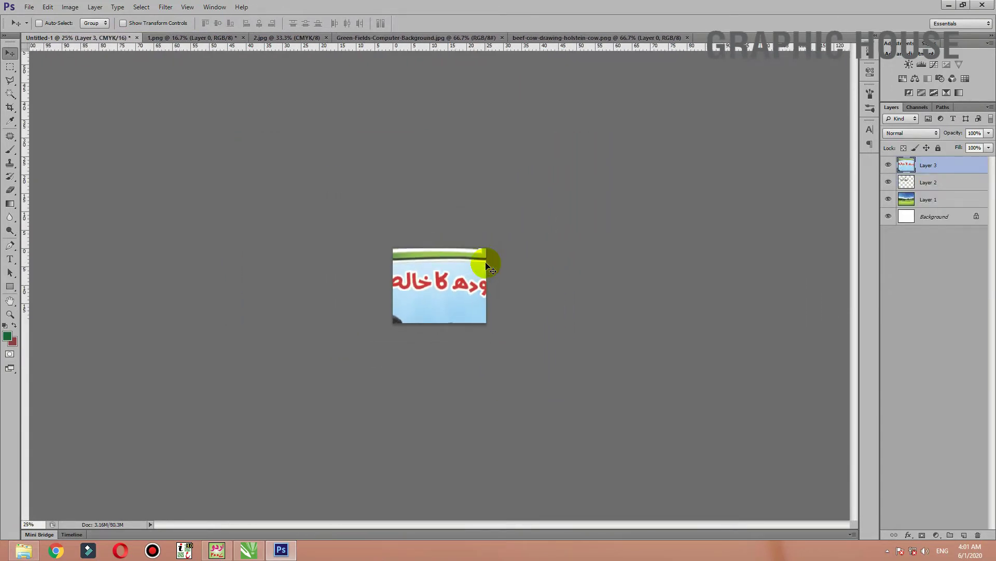
{"action": "key", "text": "ctrl+minus"}
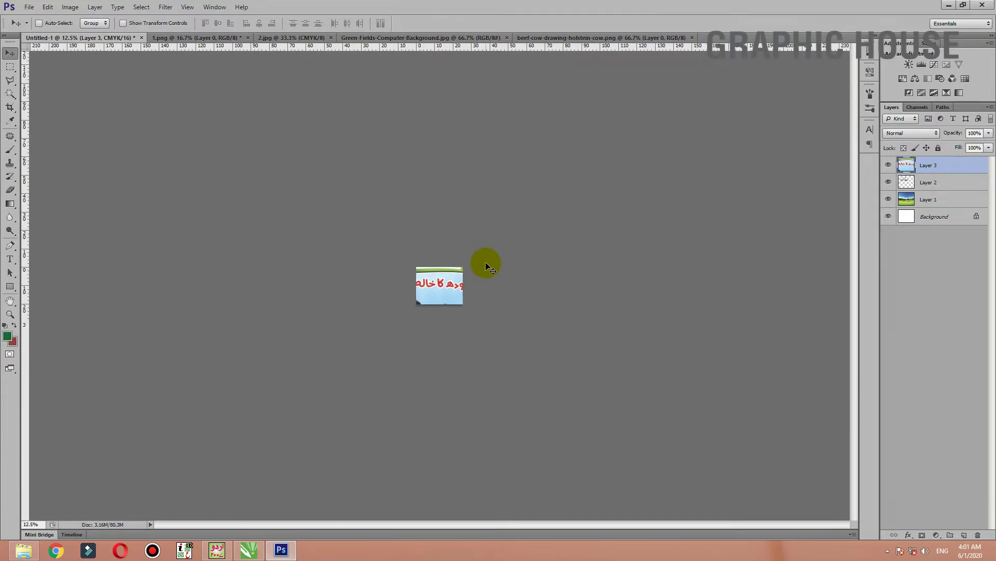
{"action": "key", "text": "ctrl+plus"}
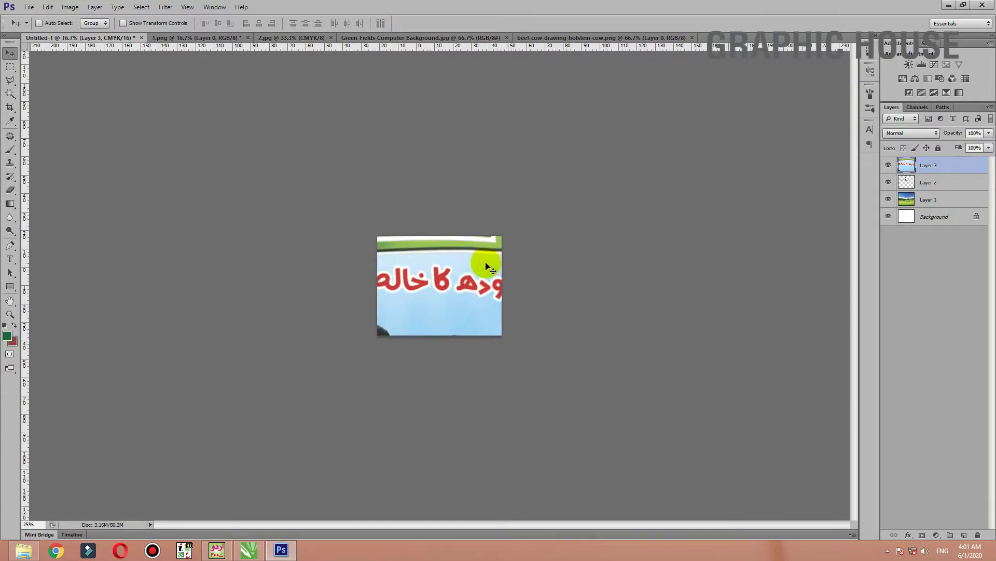
{"action": "key", "text": "ctrl+plus"}
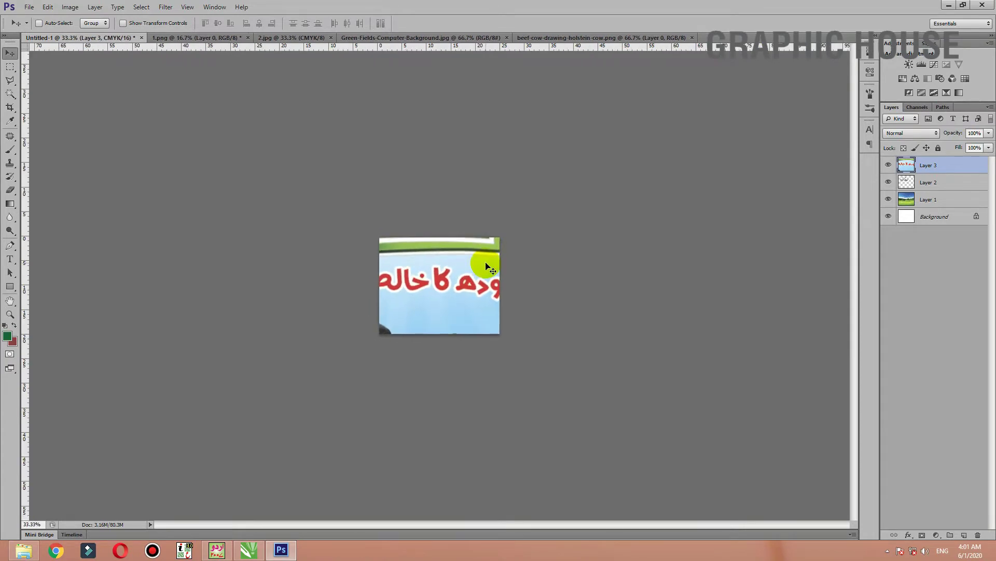
{"action": "key", "text": "ctrl+minus"}
{"action": "key", "text": "ctrl+t"}
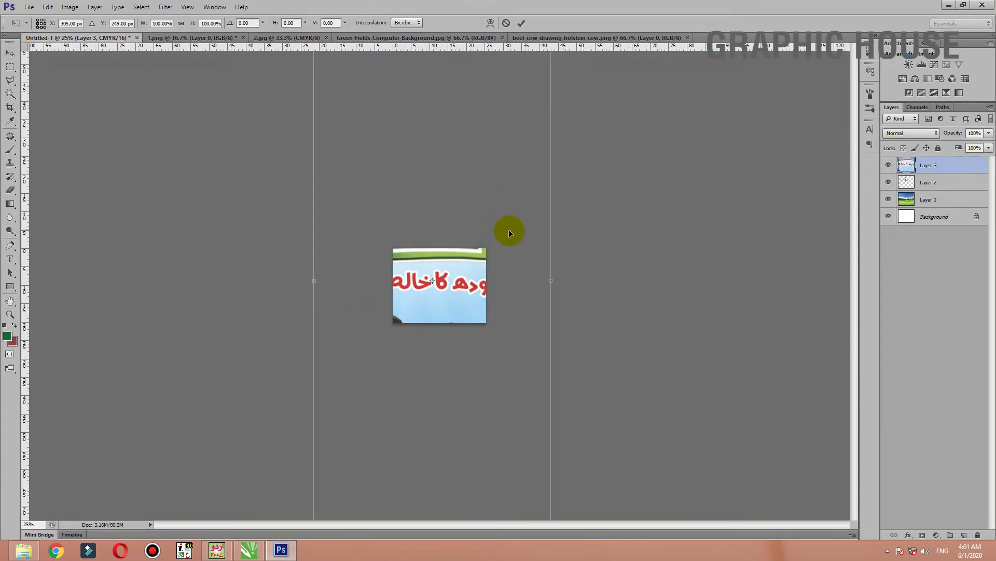
{"action": "key", "text": "ctrl+minus"}
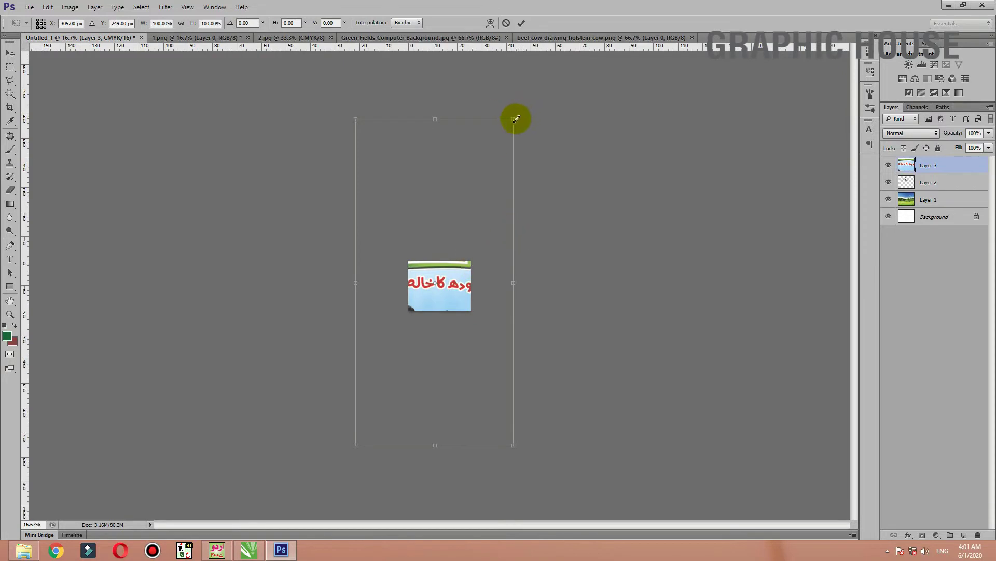
{"action": "mouse_move", "coordinate": [516, 118]}
{"action": "left_mouse_down"}
{"action": "mouse_move", "coordinate": [416, 262]}
{"action": "mouse_move", "coordinate": [380, 356]}
{"action": "mouse_move", "coordinate": [378, 399]}
{"action": "mouse_move", "coordinate": [425, 324]}
{"action": "left_mouse_up"}
{"action": "left_click_drag", "start_coordinate": [457, 283], "coordinate": [459, 278]}
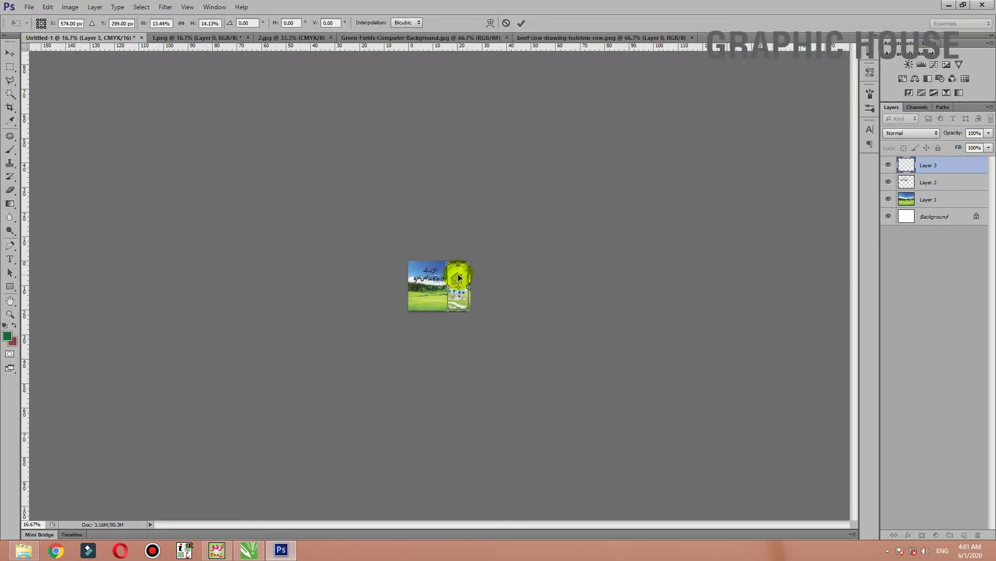
Shrink the carton slightly more and nudge it up into place.
{"action": "key", "text": "ctrl+plus"}
{"action": "key", "text": "ctrl+plus"}
{"action": "key", "text": "ctrl+plus"}
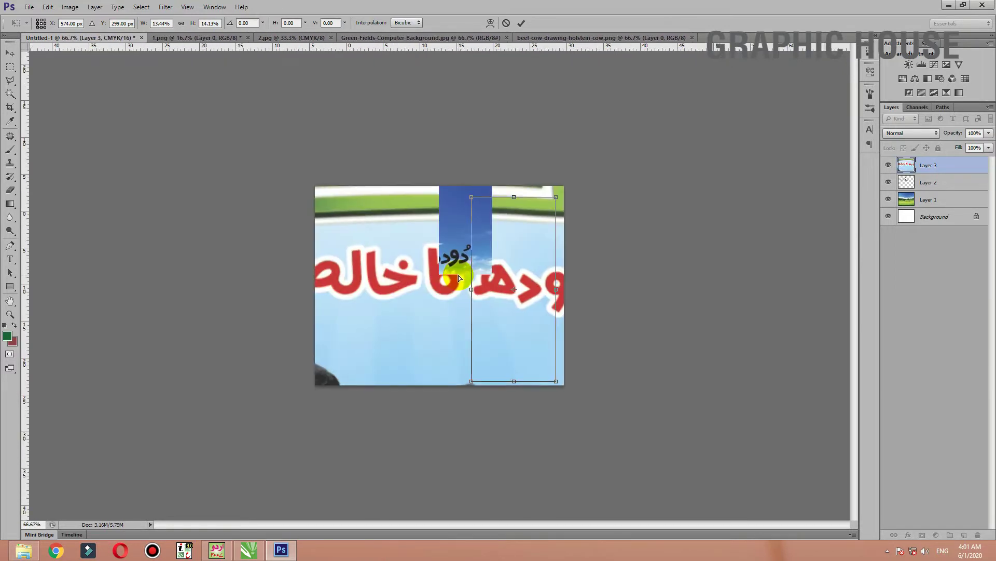
{"action": "key", "text": "ctrl+plus"}
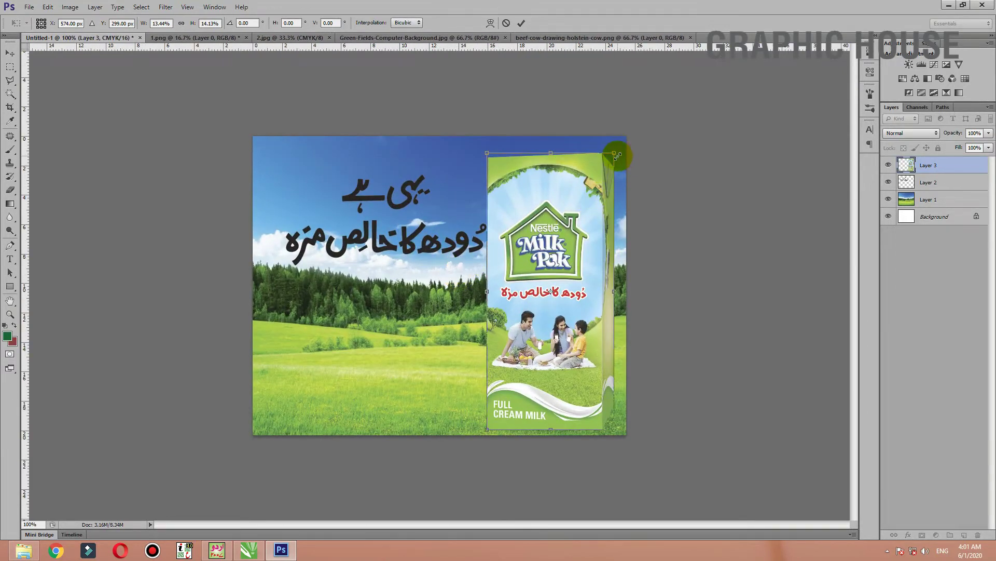
{"action": "left_click_drag", "start_coordinate": [617, 154], "coordinate": [605, 183]}
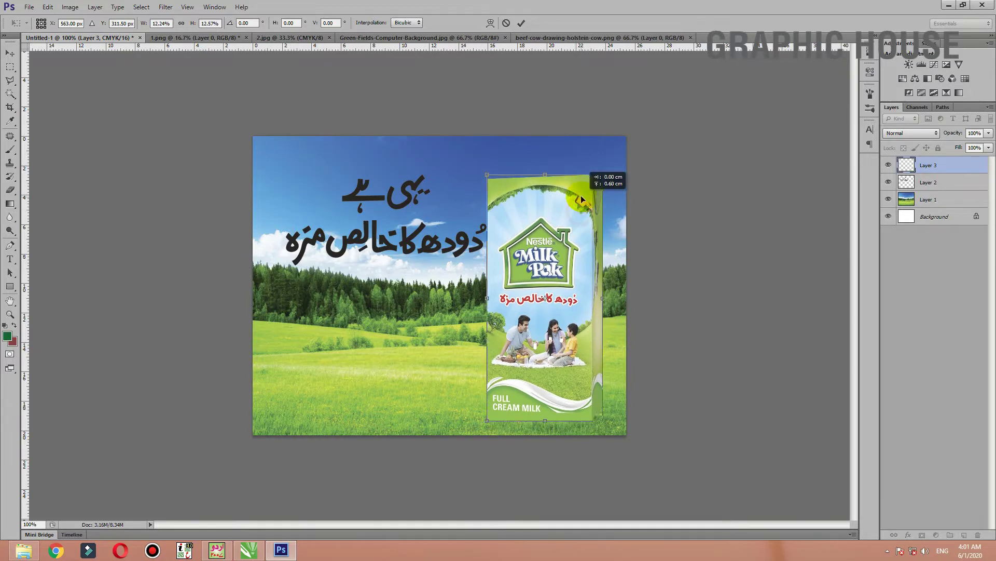
{"action": "left_click_drag", "start_coordinate": [581, 214], "coordinate": [582, 199]}
{"action": "key", "text": "Return"}
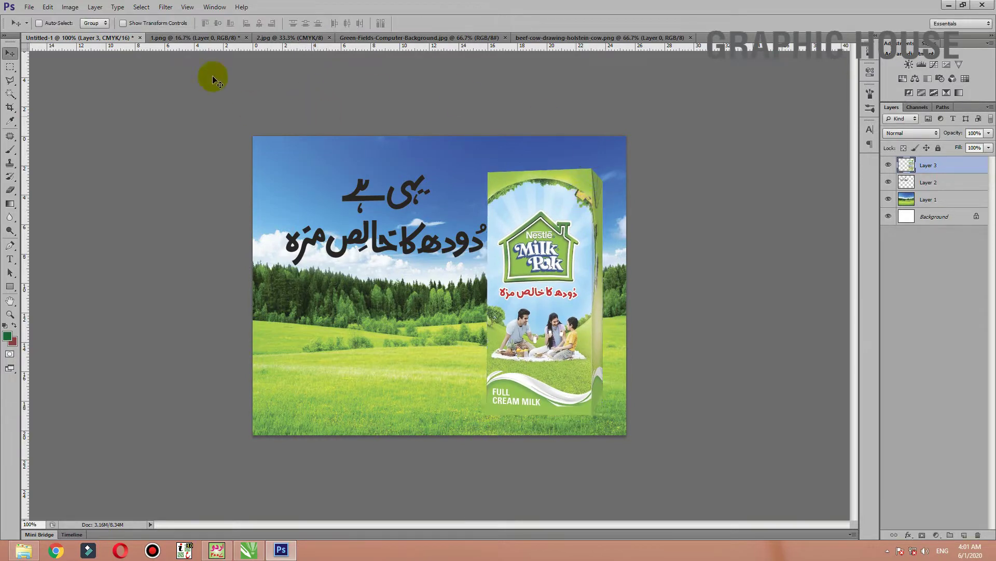
Close the 1.png carton source and copy the village women photo onto the poster.
{"action": "left_click", "coordinate": [179, 37]}
{"action": "left_click", "coordinate": [246, 37]}
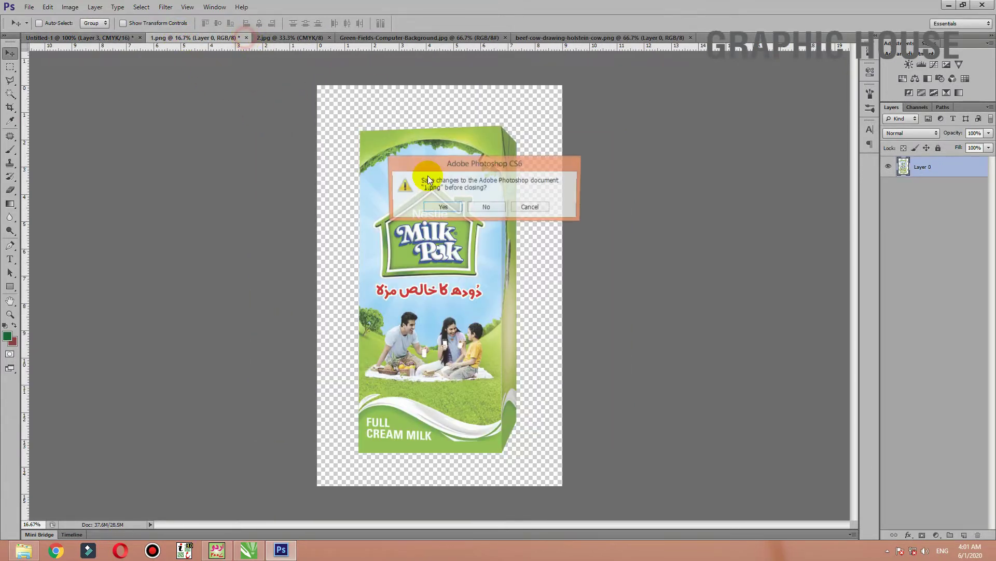
{"action": "left_click", "coordinate": [481, 209]}
{"action": "left_click", "coordinate": [209, 38]}
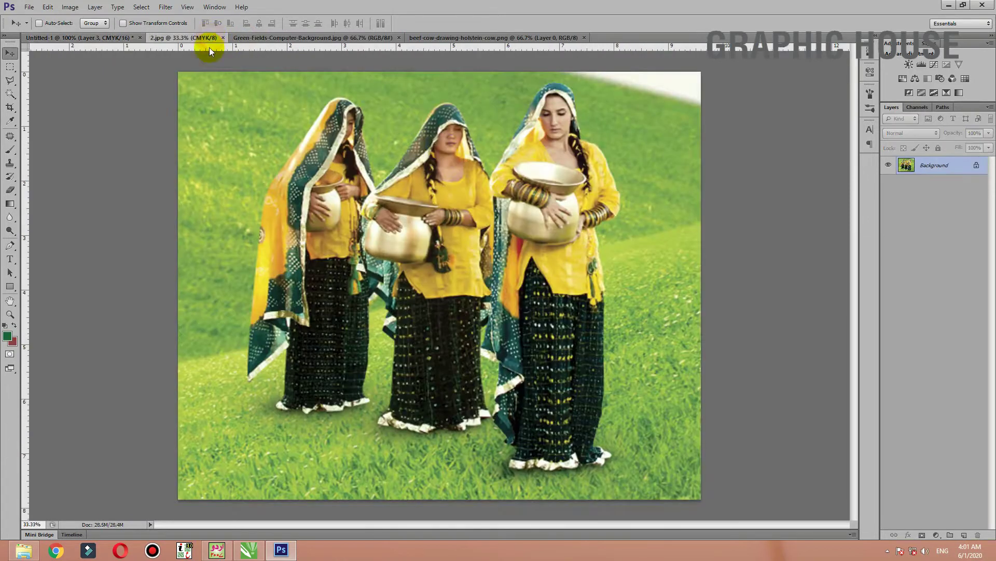
{"action": "mouse_move", "coordinate": [389, 209]}
{"action": "left_mouse_down"}
{"action": "mouse_move", "coordinate": [68, 29]}
{"action": "mouse_move", "coordinate": [378, 235]}
{"action": "left_mouse_up"}
{"action": "left_click", "coordinate": [466, 211]}
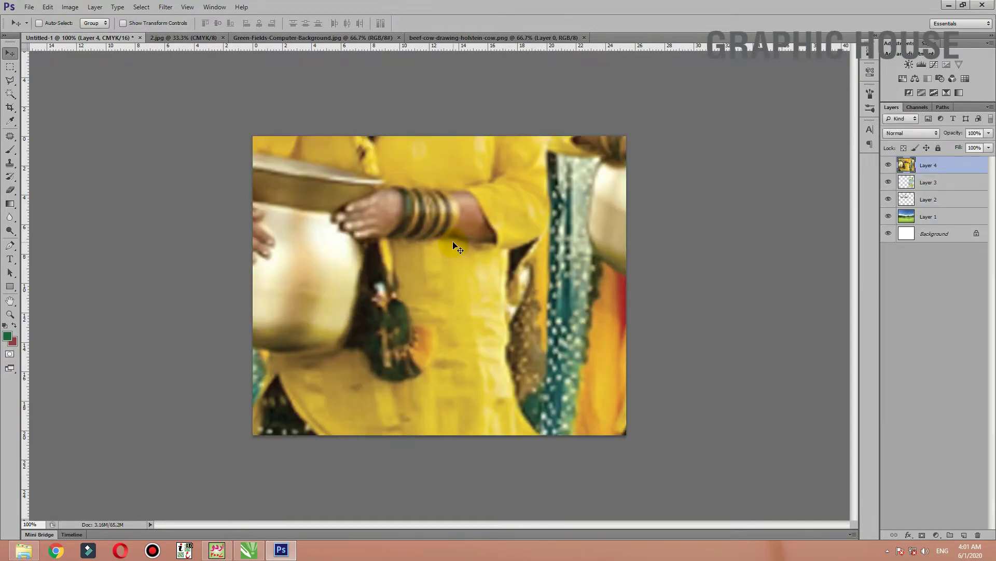
Shrink the women layer into the lower poster and close the 2.jpg source.
{"action": "key", "text": "ctrl+minus"}
{"action": "key", "text": "ctrl+t"}
{"action": "key", "text": "ctrl+minus"}
{"action": "key", "text": "ctrl+minus"}
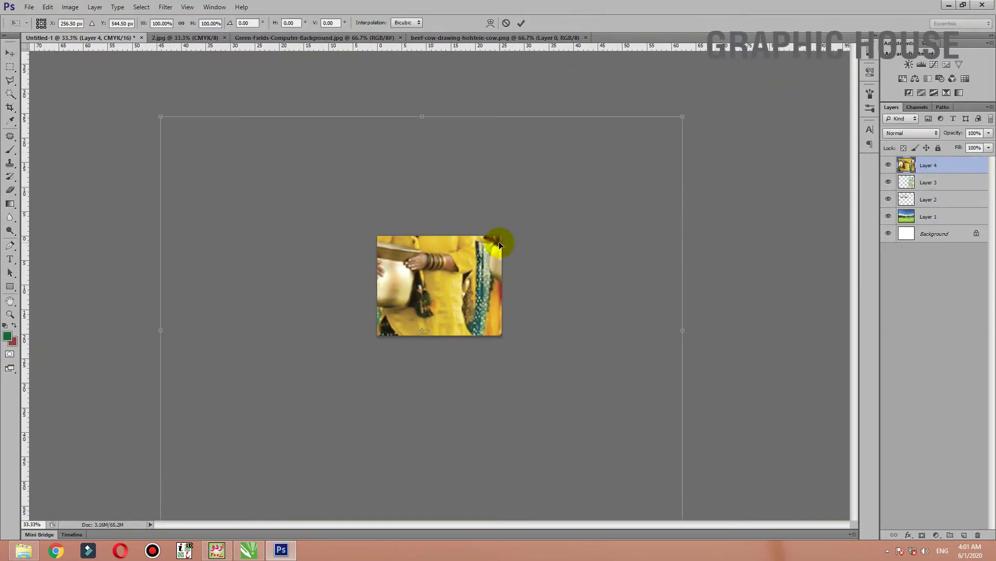
{"action": "mouse_move", "coordinate": [682, 115]}
{"action": "left_mouse_down"}
{"action": "mouse_move", "coordinate": [267, 452]}
{"action": "mouse_move", "coordinate": [456, 259]}
{"action": "mouse_move", "coordinate": [419, 315]}
{"action": "mouse_move", "coordinate": [428, 308]}
{"action": "left_mouse_up"}
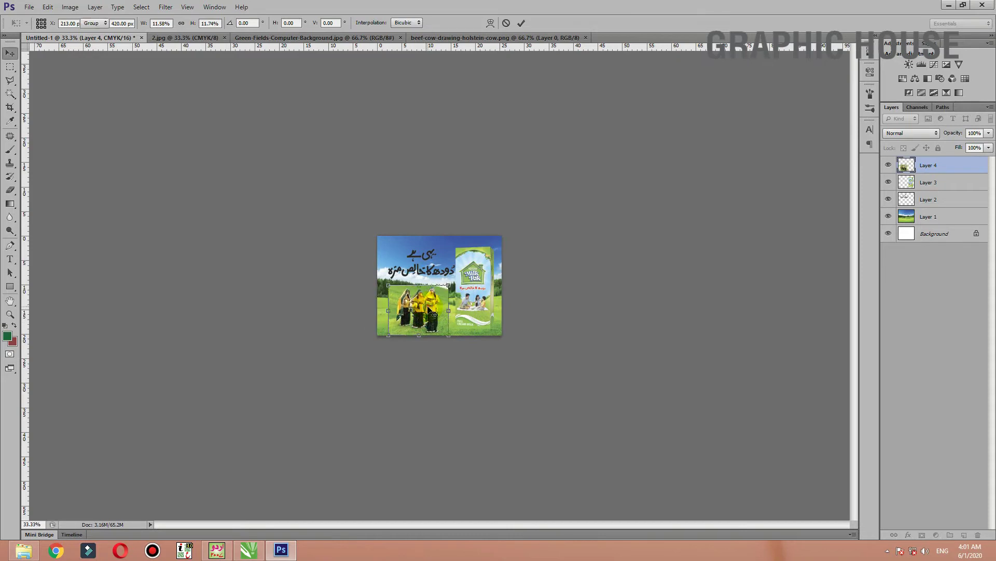
{"action": "key", "text": "Return"}
{"action": "key", "text": "ctrl+plus"}
{"action": "key", "text": "ctrl+plus"}
{"action": "key", "text": "ctrl+plus"}
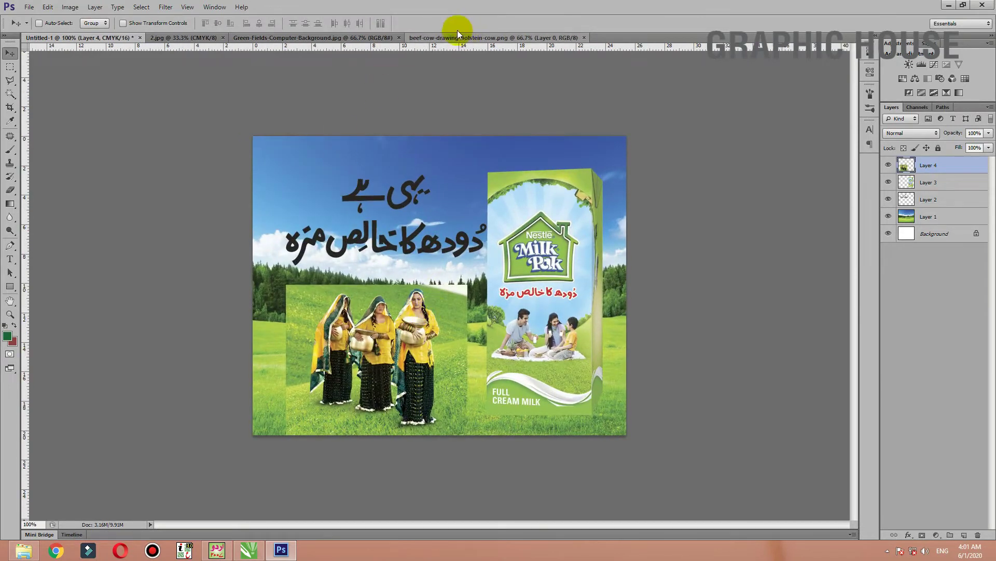
{"action": "left_click", "coordinate": [214, 37]}
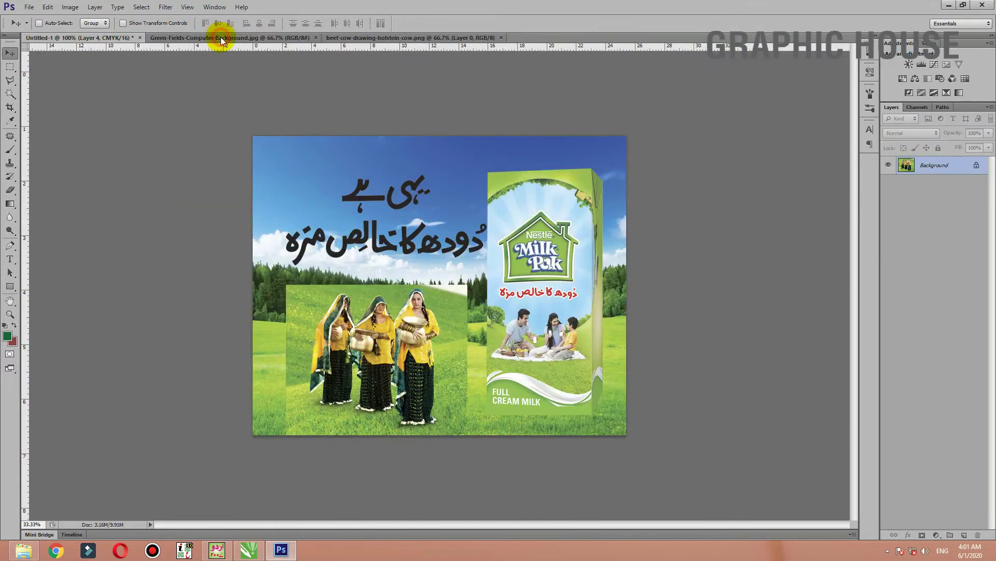
Close the Green-Fields image and copy the Holstein cow onto the poster.
{"action": "left_click", "coordinate": [221, 38]}
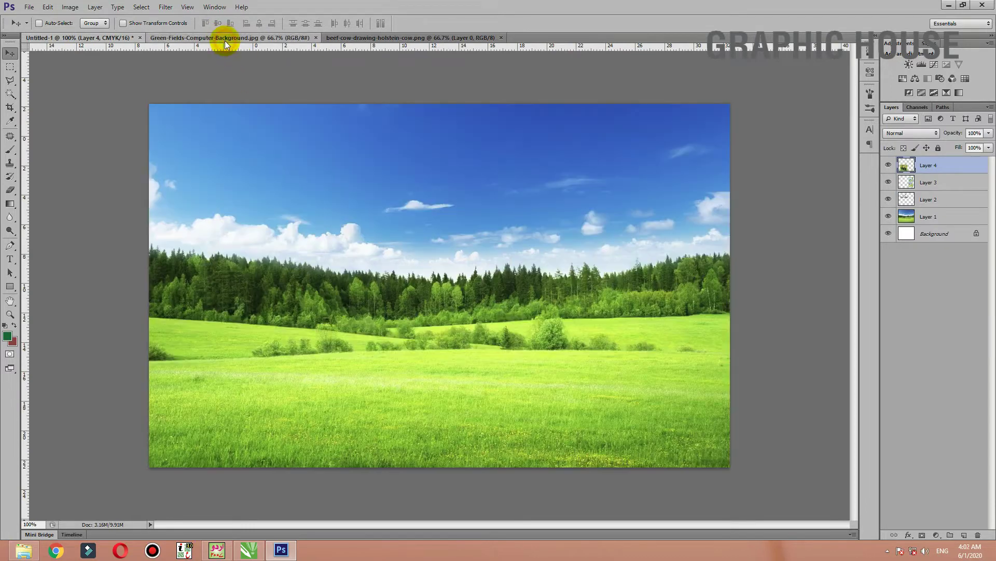
{"action": "left_click", "coordinate": [316, 38]}
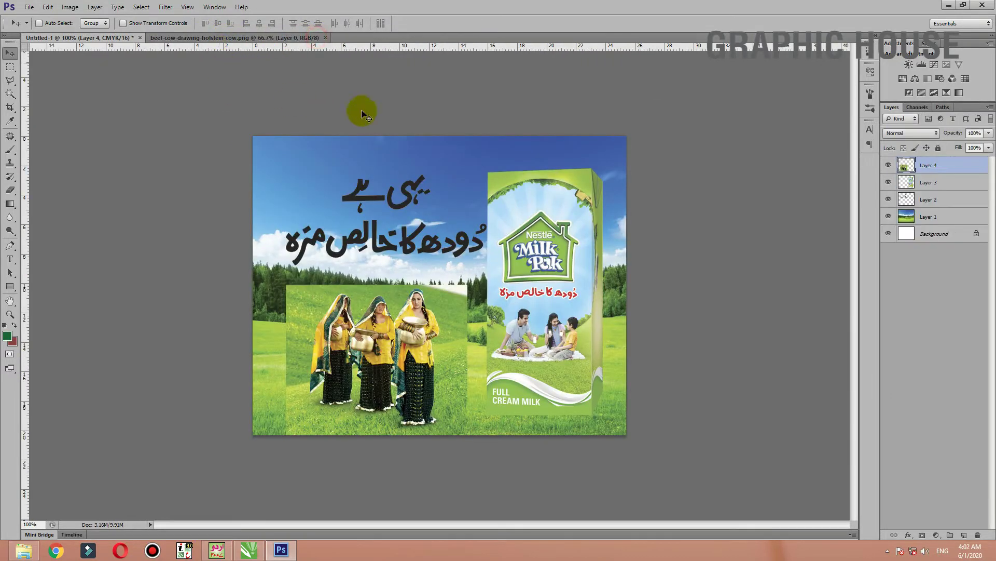
{"action": "left_click", "coordinate": [287, 37]}
{"action": "mouse_move", "coordinate": [471, 198]}
{"action": "left_mouse_down"}
{"action": "mouse_move", "coordinate": [84, 49]}
{"action": "mouse_move", "coordinate": [335, 285]}
{"action": "left_mouse_up"}
{"action": "left_click", "coordinate": [470, 212]}
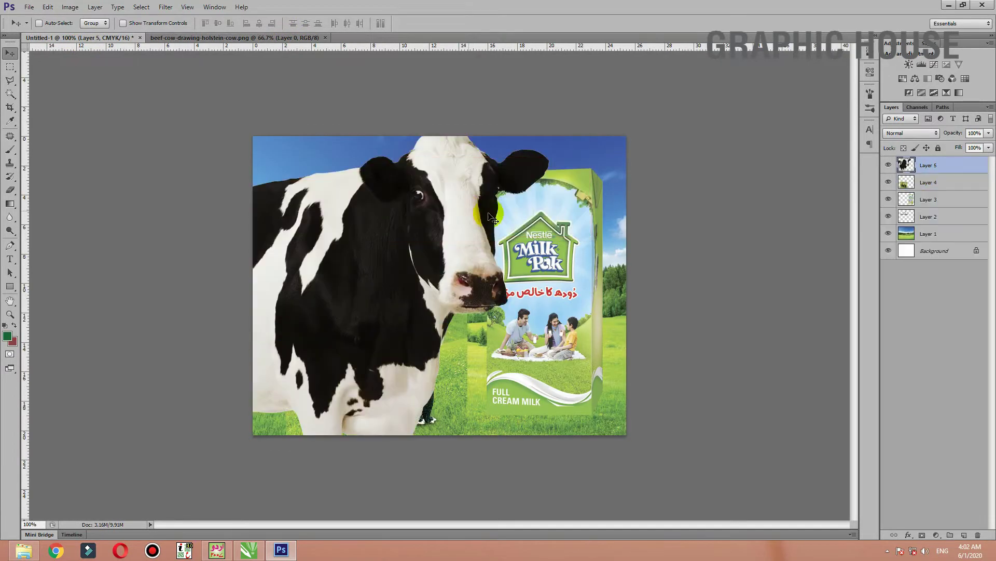
Shrink the cow and place it beside the village women.
{"action": "key", "text": "ctrl+t"}
{"action": "mouse_move", "coordinate": [549, 125]}
{"action": "left_mouse_down"}
{"action": "mouse_move", "coordinate": [117, 338]}
{"action": "mouse_move", "coordinate": [503, 239]}
{"action": "mouse_move", "coordinate": [482, 353]}
{"action": "left_mouse_up"}
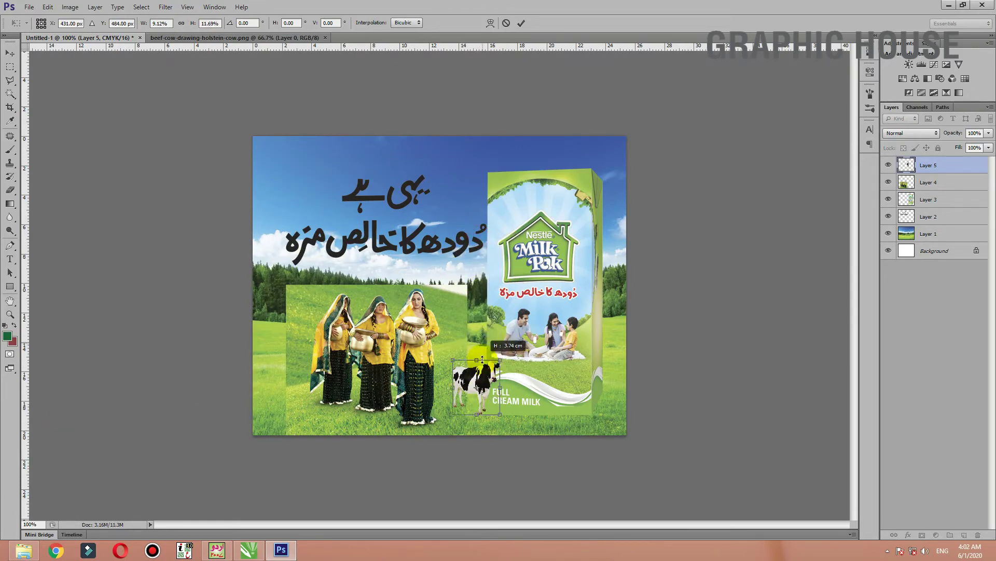
{"action": "left_click_drag", "start_coordinate": [486, 392], "coordinate": [466, 391]}
{"action": "key", "text": "Return"}
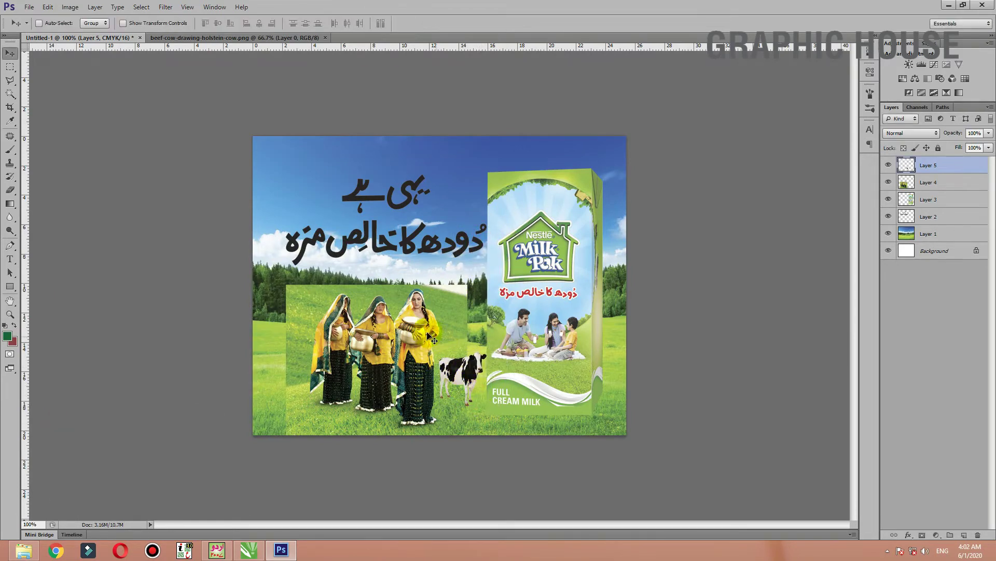
Move the women photo up and left, undoing an accidental milk pack move.
{"action": "left_click_drag", "start_coordinate": [417, 316], "coordinate": [406, 302]}
{"action": "left_click_drag", "start_coordinate": [550, 310], "coordinate": [571, 293]}
{"action": "key", "text": "ctrl+z"}
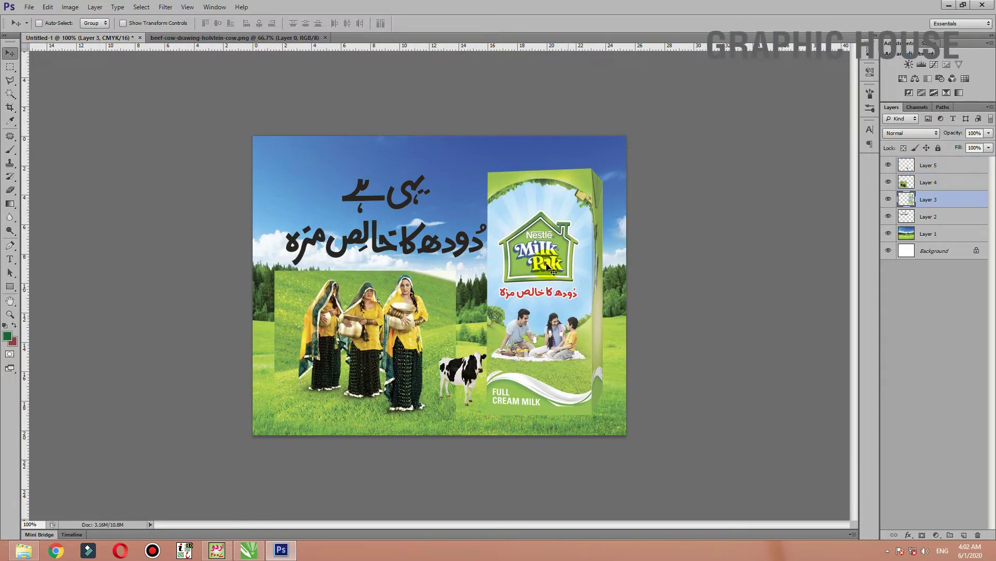
{"action": "left_click", "coordinate": [318, 38]}
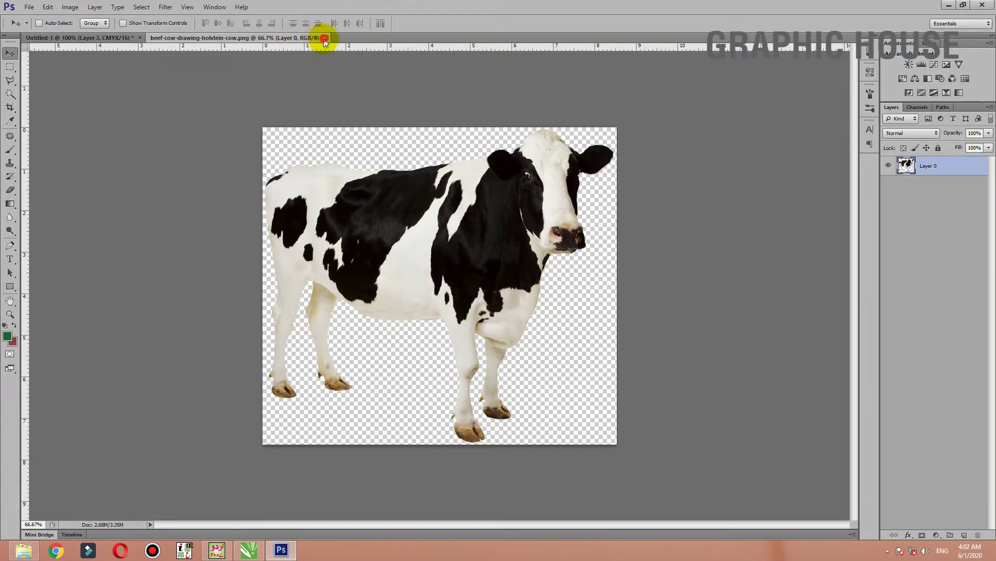
Close the beef-cow source image and check the poster at different zoom levels.
{"action": "left_click", "coordinate": [324, 38]}
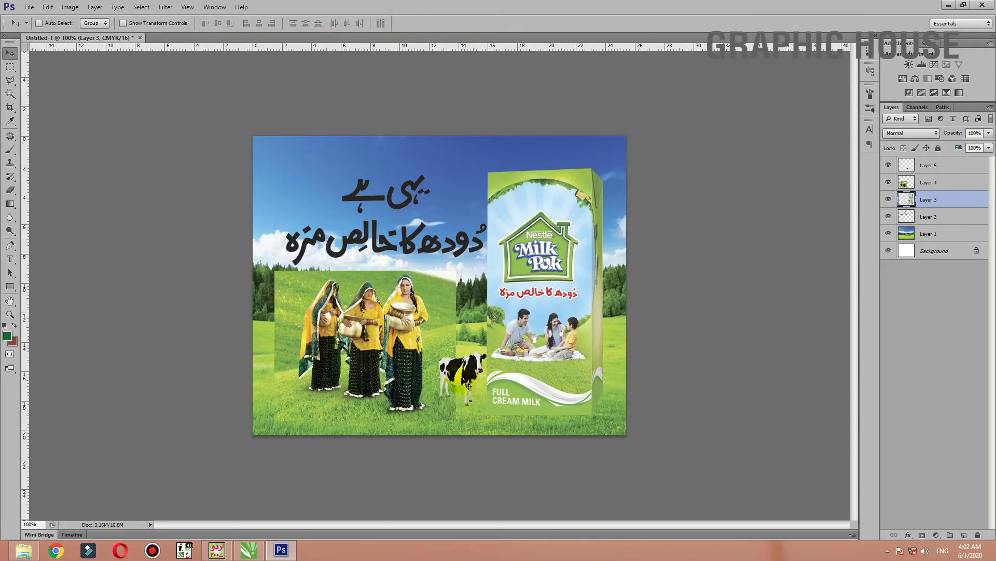
{"action": "key", "text": "ctrl+plus"}
{"action": "key", "text": "ctrl+minus"}
{"action": "key", "text": "ctrl+plus"}
{"action": "key", "text": "ctrl+minus"}
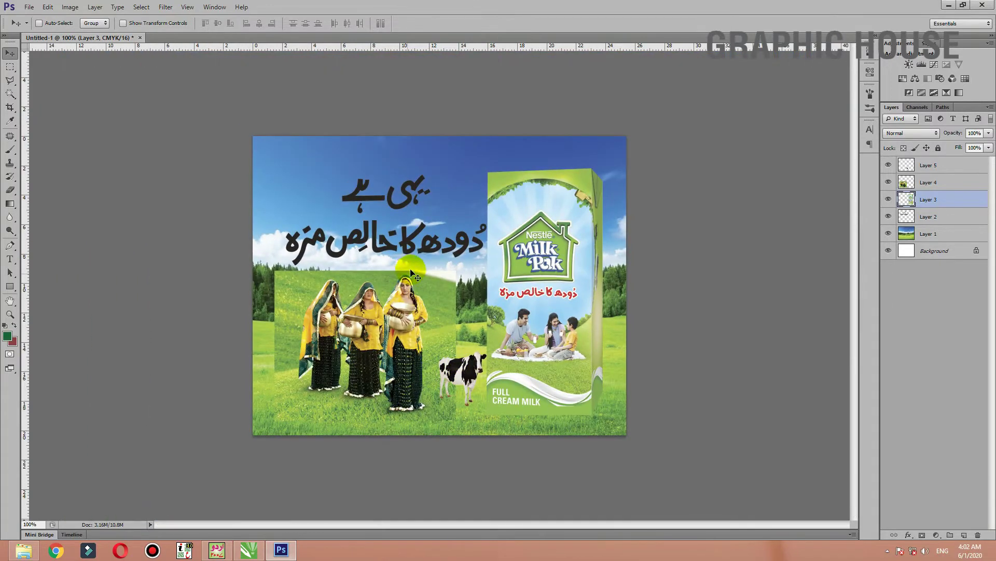
Move the Urdu headline on Layer 2 up slightly and scale it down.
{"action": "left_click_drag", "start_coordinate": [411, 248], "coordinate": [408, 238]}
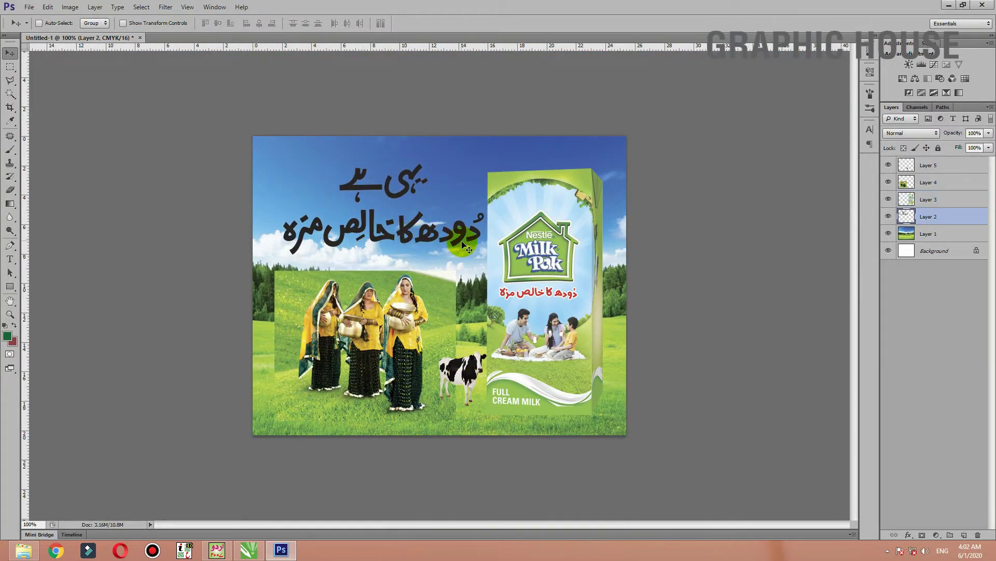
{"action": "key", "text": "ctrl+t"}
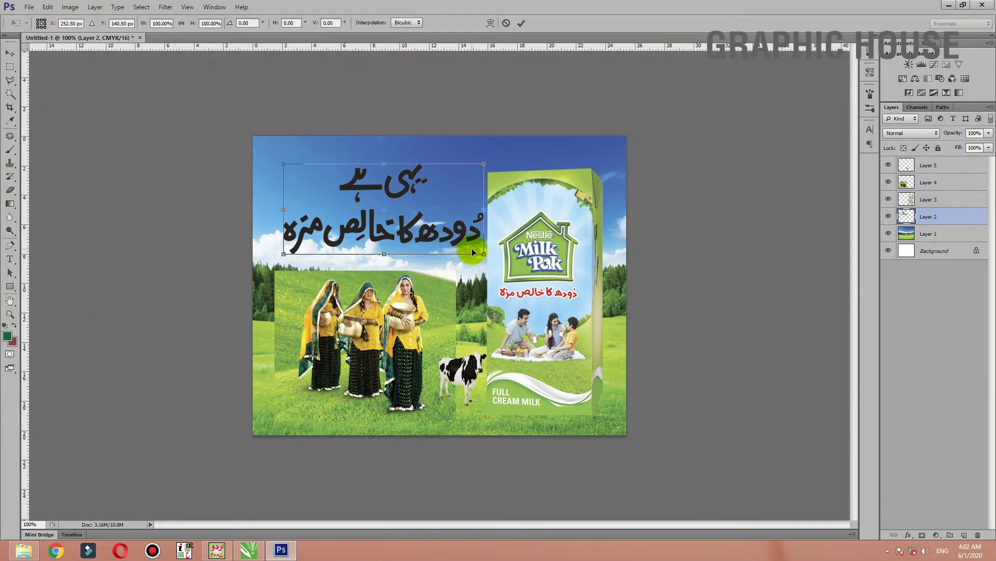
{"action": "left_click_drag", "start_coordinate": [483, 254], "coordinate": [432, 222]}
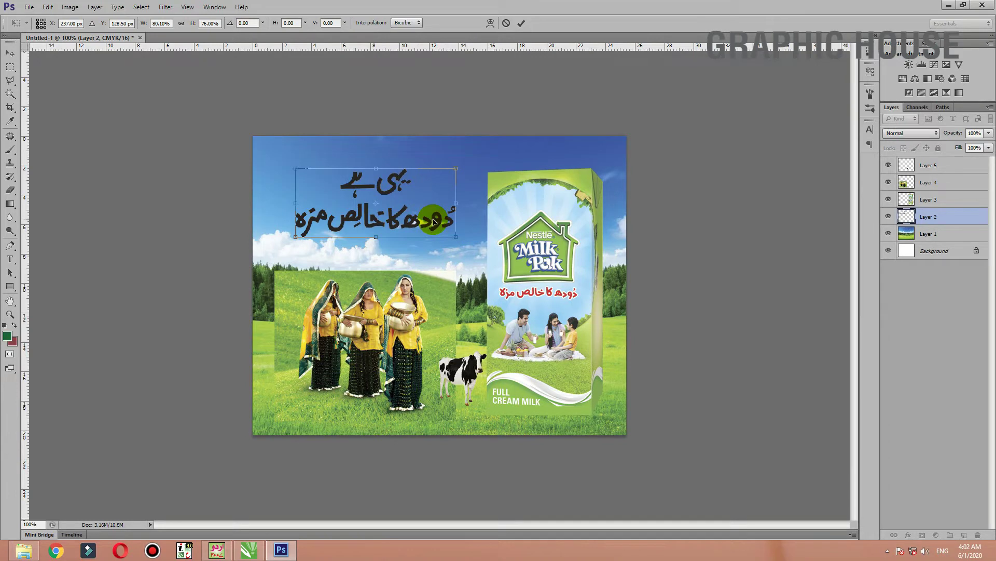
{"action": "key", "text": "Return"}
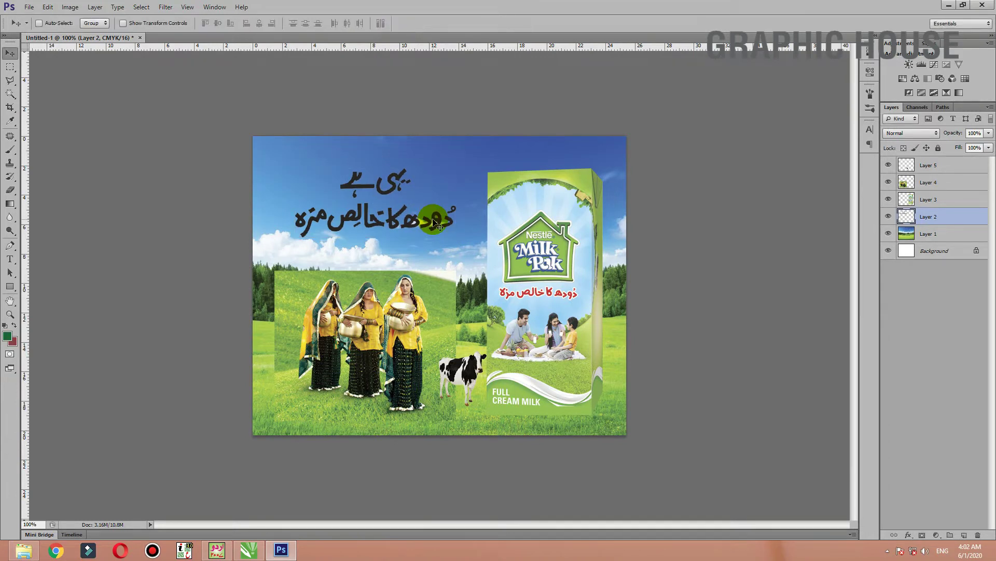
{"action": "mouse_move", "coordinate": [498, 6]}
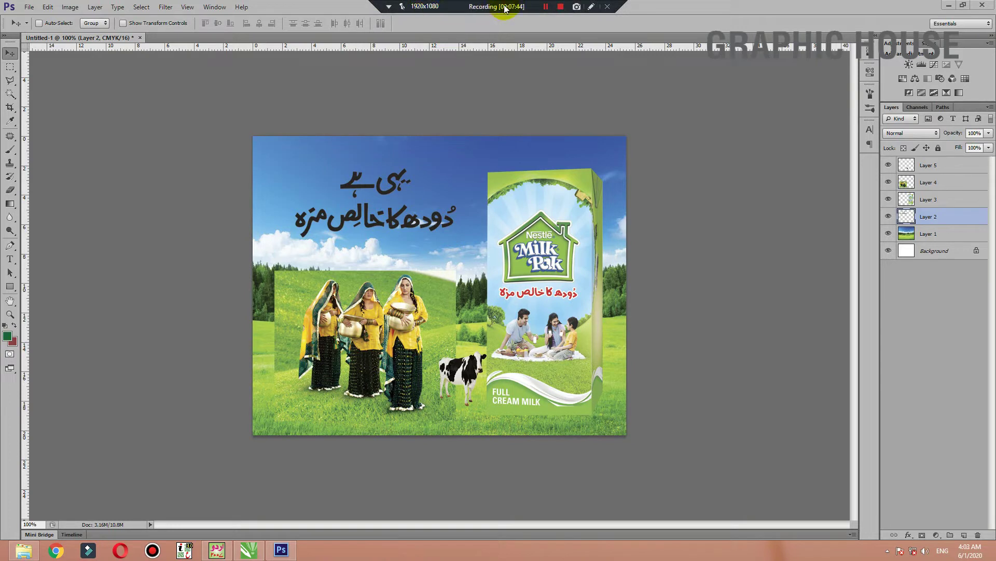
Undo the stray milk-pack moves and nudge the Urdu headline slightly up and right.
{"action": "left_click_drag", "start_coordinate": [532, 290], "coordinate": [541, 281]}
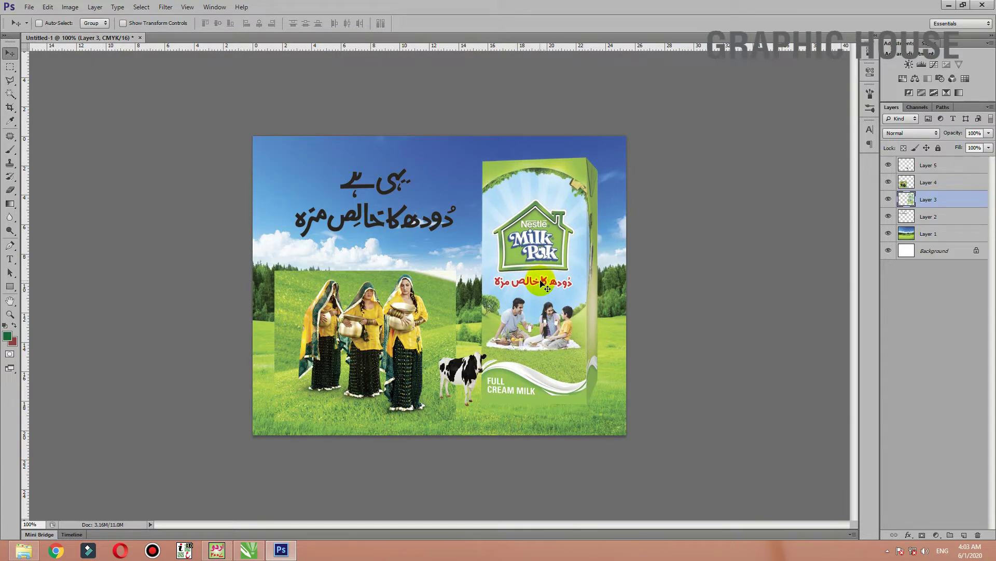
{"action": "key", "text": "ctrl+z"}
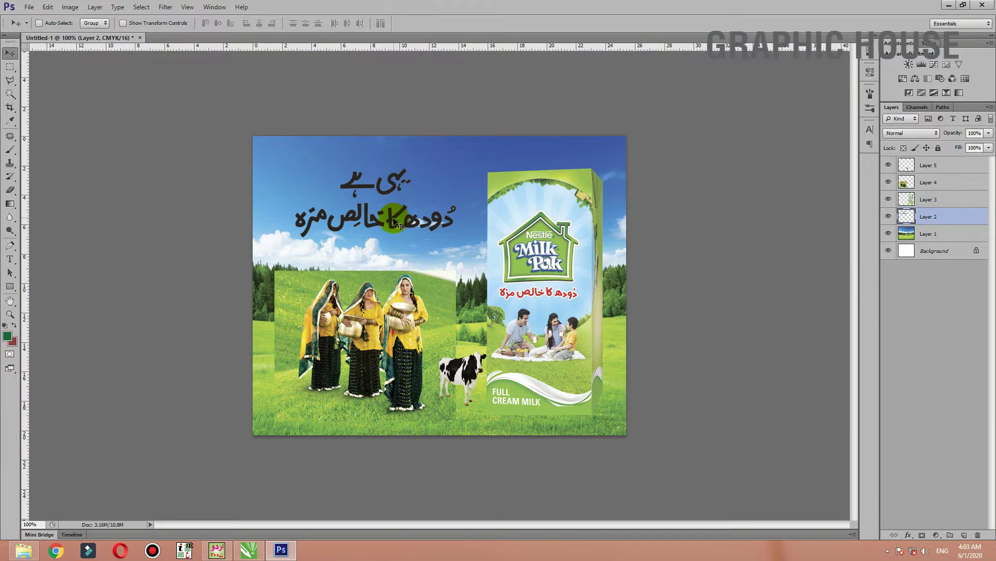
{"action": "mouse_move", "coordinate": [396, 222]}
{"action": "left_mouse_down"}
{"action": "mouse_move", "coordinate": [402, 217]}
{"action": "mouse_move", "coordinate": [397, 230]}
{"action": "left_mouse_up"}
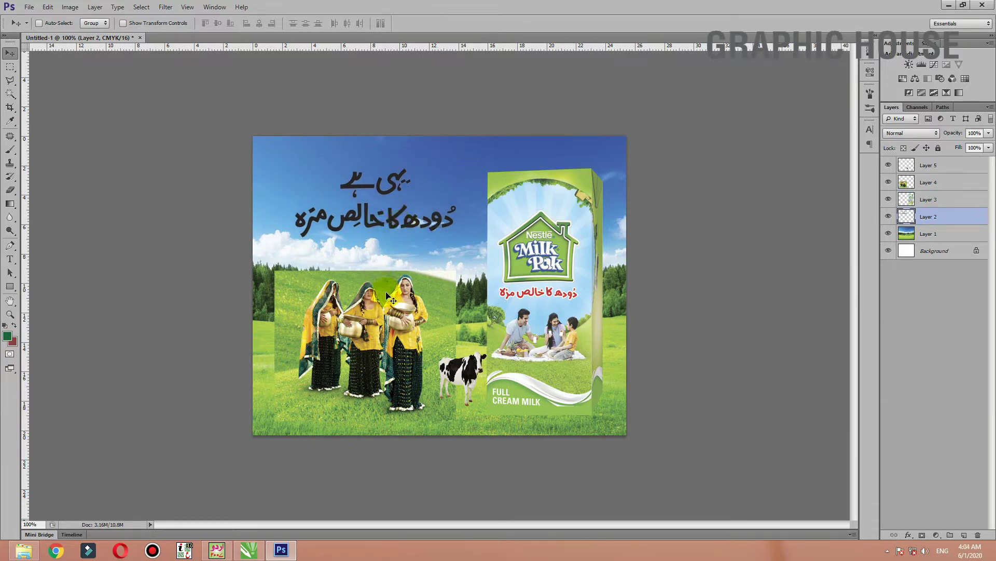
{"action": "left_click", "coordinate": [395, 298], "text": "ctrl"}
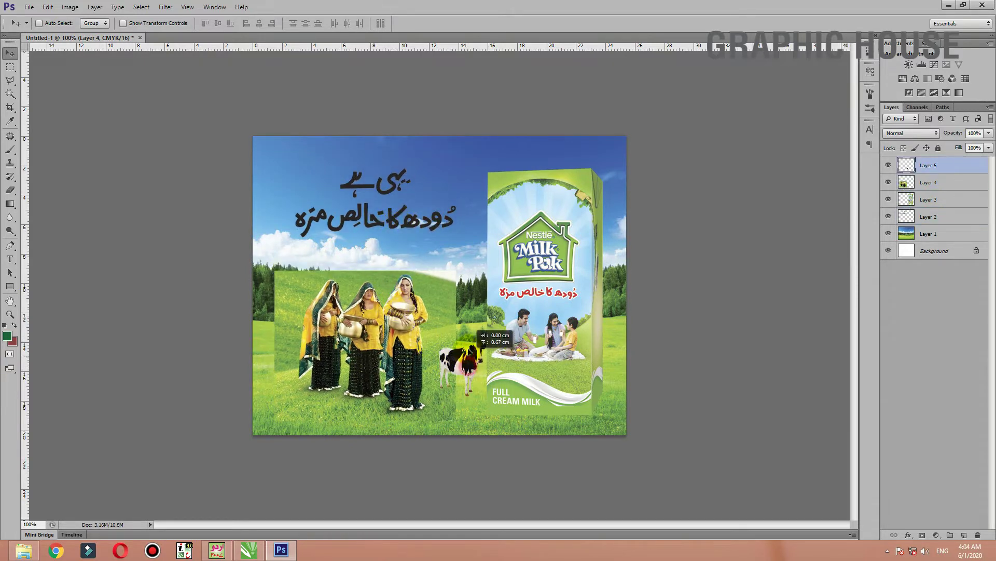
{"action": "left_click_drag", "start_coordinate": [561, 378], "coordinate": [566, 348]}
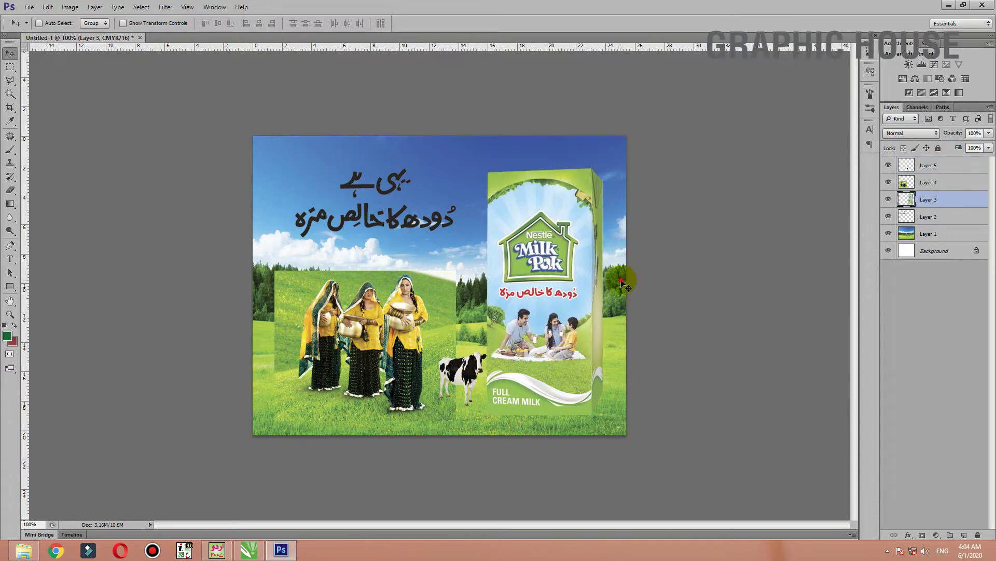
{"action": "left_click_drag", "start_coordinate": [625, 278], "coordinate": [625, 223]}
{"action": "key", "text": "ctrl+alt+z"}
{"action": "key", "text": "ctrl+alt+z"}
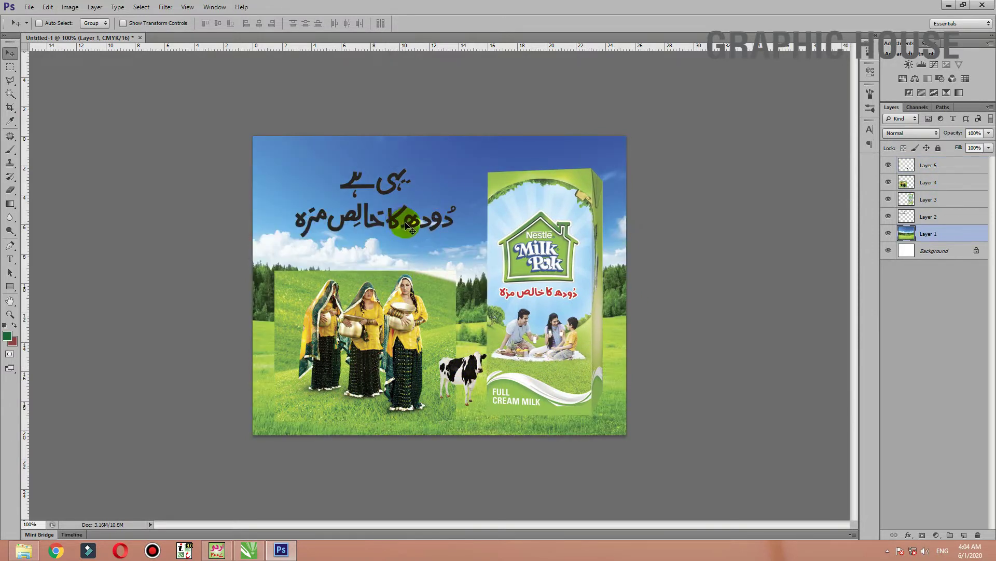
{"action": "left_click_drag", "start_coordinate": [406, 224], "coordinate": [403, 229]}
Add a Drop Shadow to the headline and try an Outer Glow with spread about 3.
{"action": "left_click", "coordinate": [908, 536]}
{"action": "left_click", "coordinate": [918, 529]}
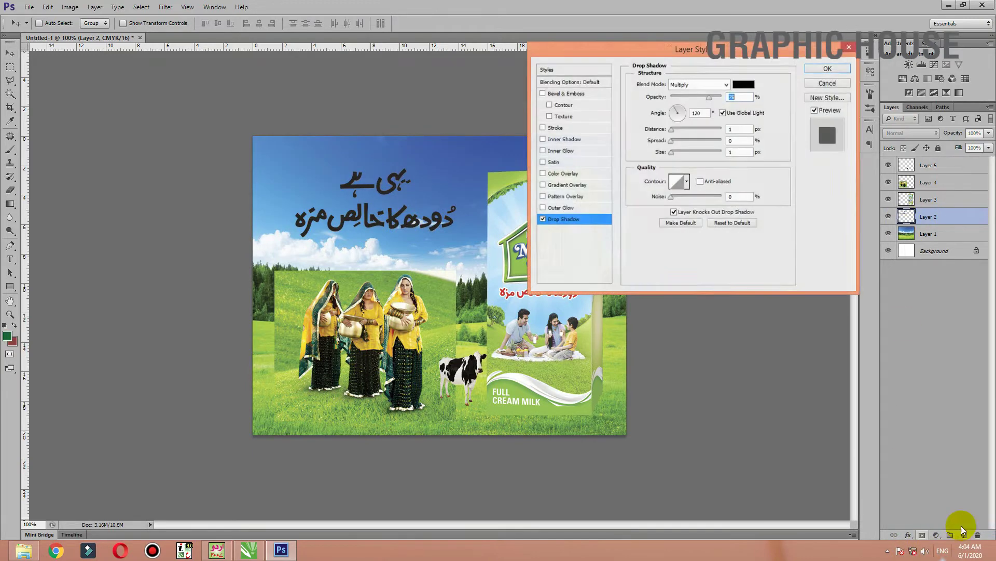
{"action": "left_click", "coordinate": [543, 208]}
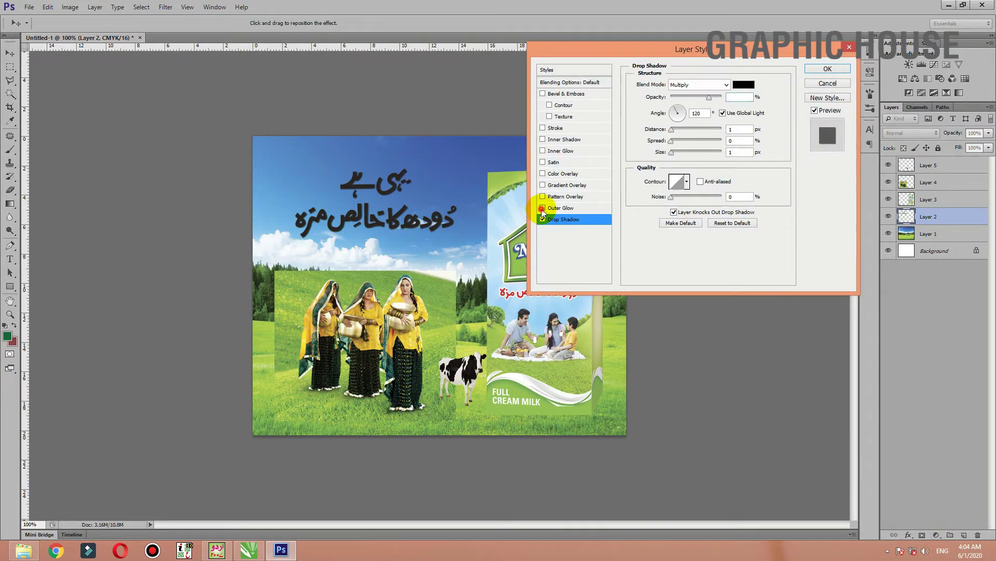
{"action": "left_click", "coordinate": [560, 208]}
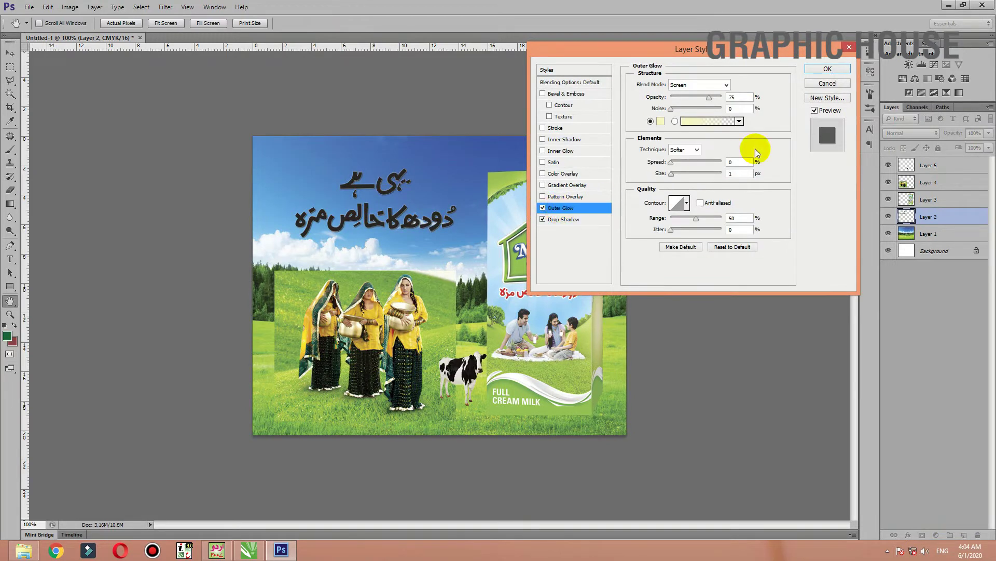
{"action": "left_click", "coordinate": [674, 163]}
{"action": "left_click_drag", "start_coordinate": [685, 164], "coordinate": [671, 164]}
{"action": "left_click", "coordinate": [671, 109]}
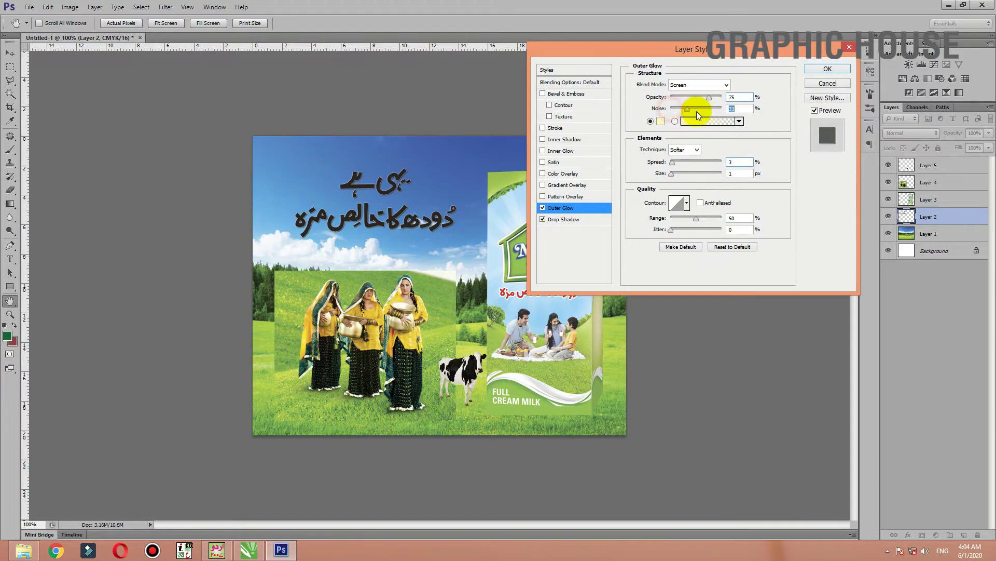
Try pattern and gradient overlays, then apply a red Color Overlay and an Inner Shadow.
{"action": "left_click", "coordinate": [543, 208]}
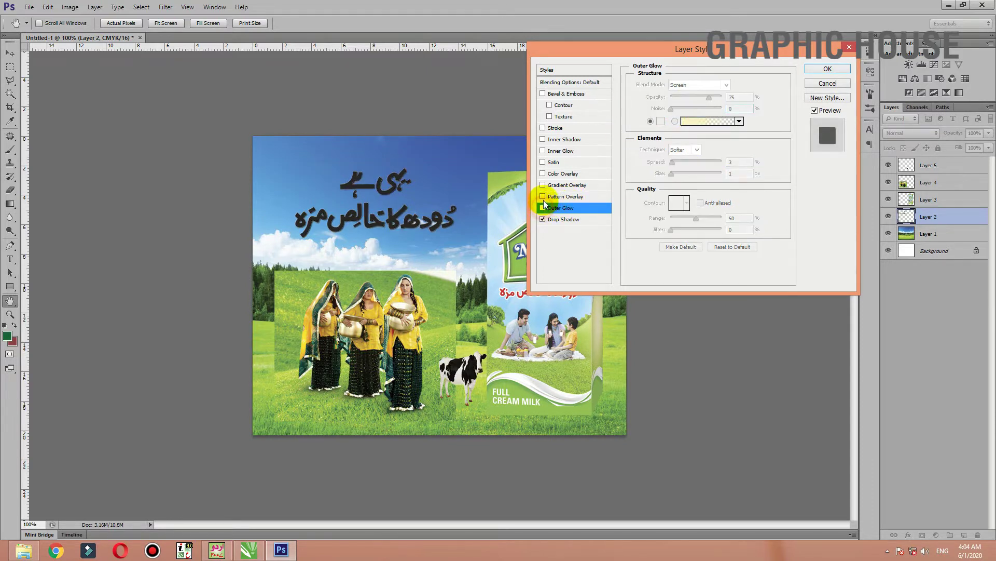
{"action": "left_click", "coordinate": [543, 197]}
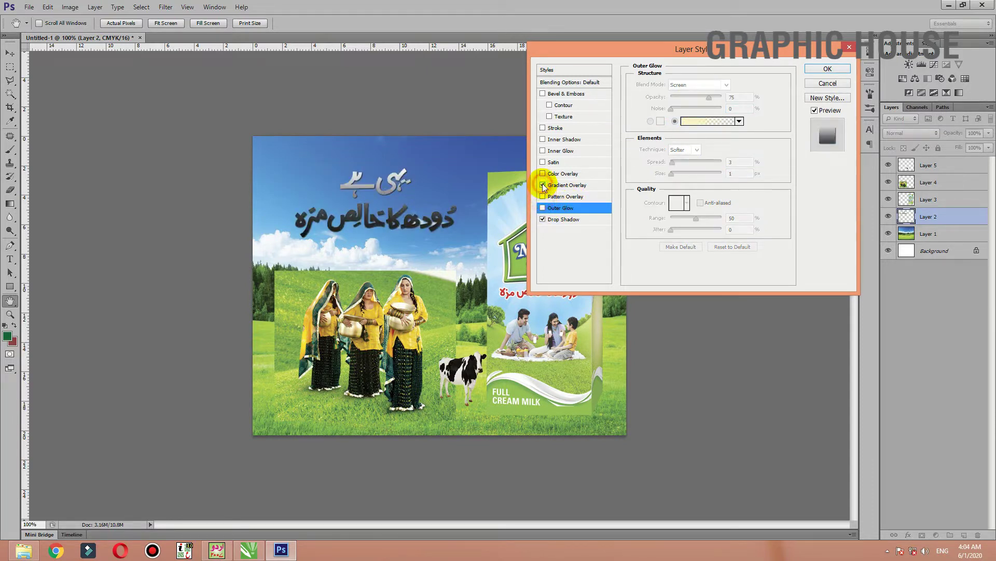
{"action": "left_click", "coordinate": [543, 186]}
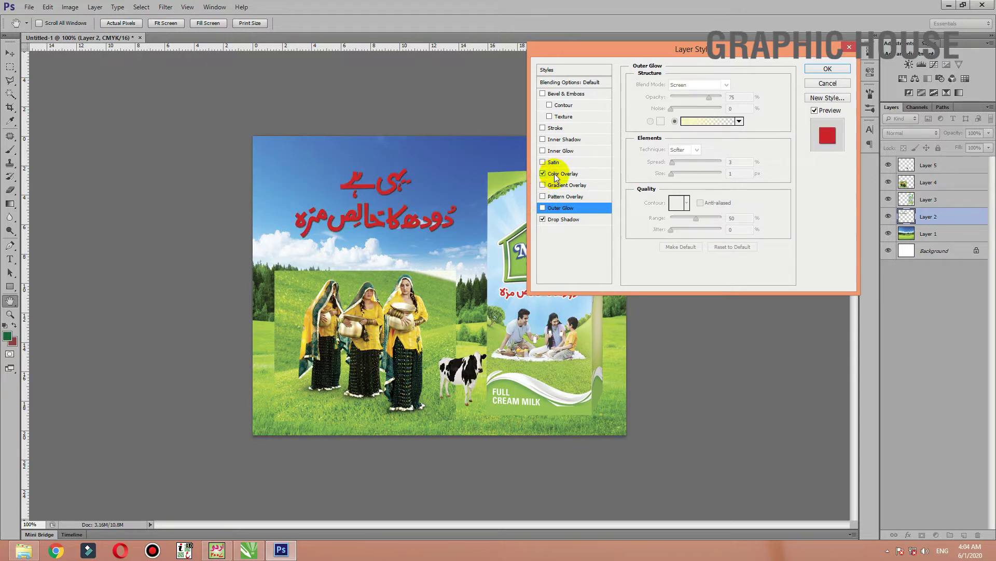
{"action": "left_click", "coordinate": [560, 177]}
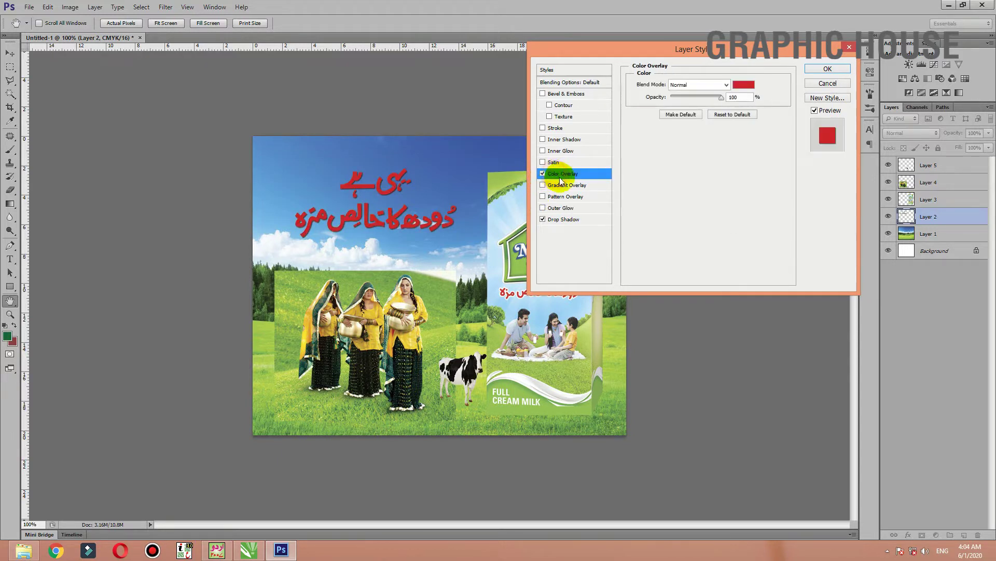
{"action": "left_click", "coordinate": [549, 139]}
{"action": "left_click_drag", "start_coordinate": [670, 133], "coordinate": [672, 134]}
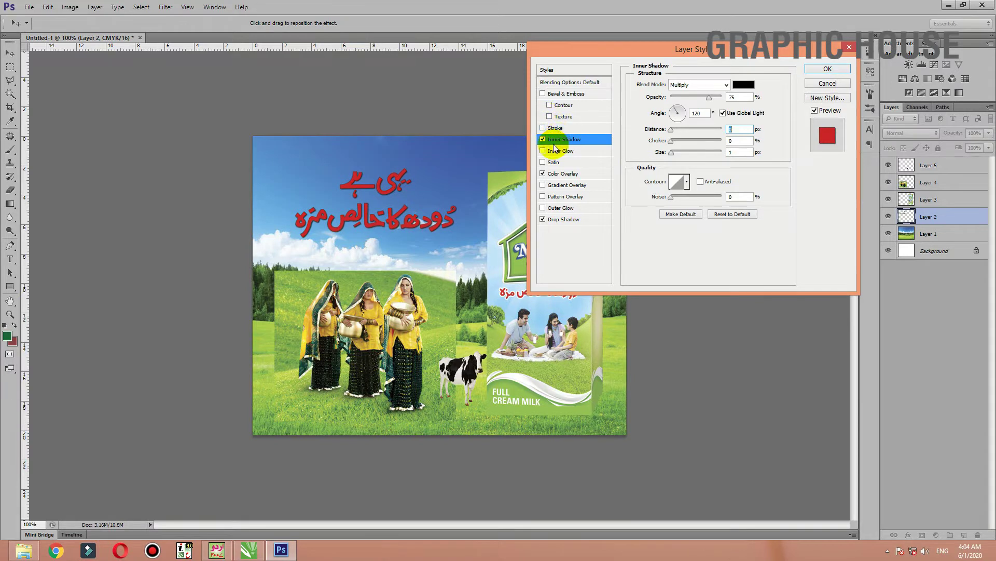
Add a white 3 px Stroke around the headline letters.
{"action": "left_click", "coordinate": [555, 130]}
{"action": "left_click", "coordinate": [555, 129]}
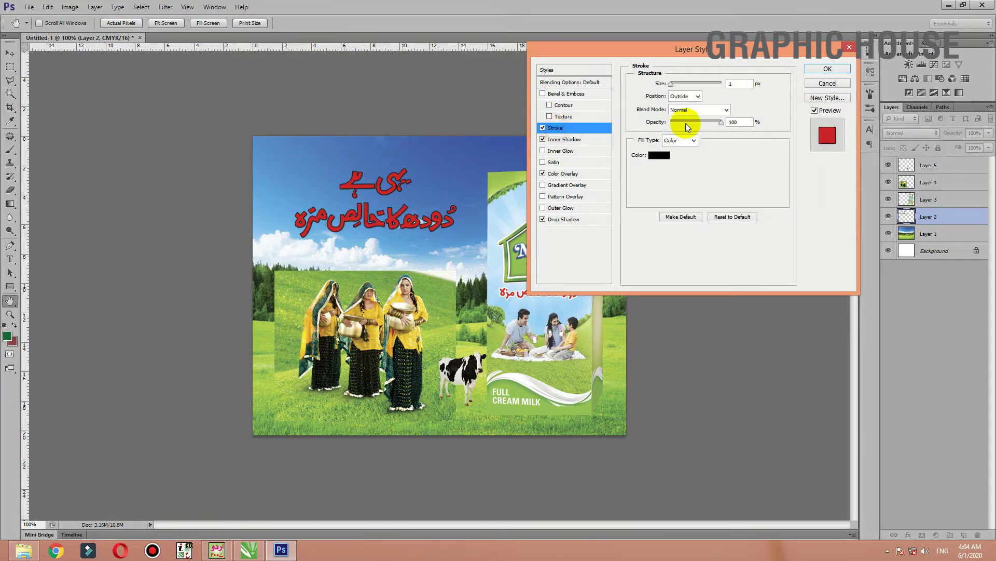
{"action": "left_click_drag", "start_coordinate": [671, 85], "coordinate": [671, 85]}
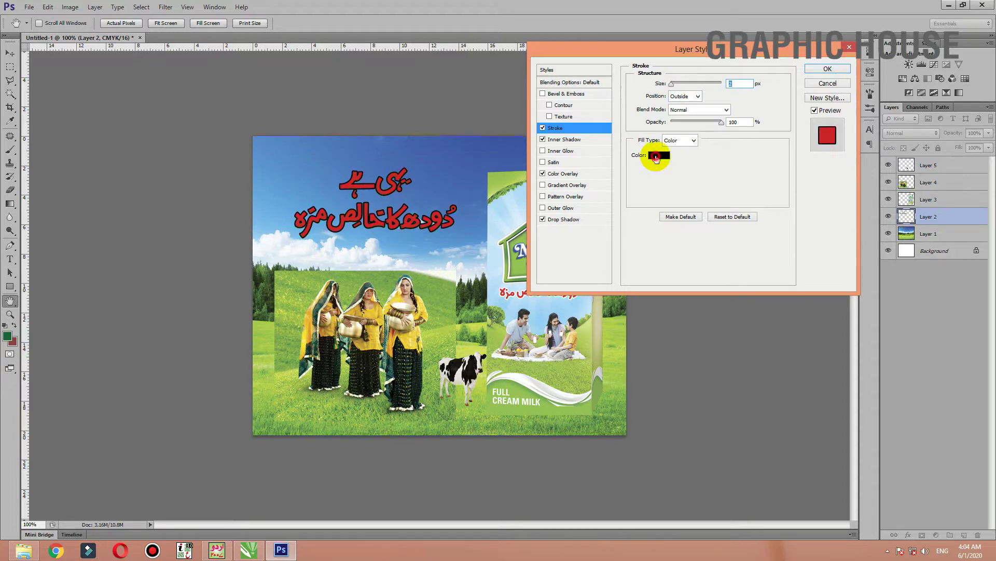
{"action": "left_click", "coordinate": [659, 155]}
{"action": "left_click", "coordinate": [363, 150]}
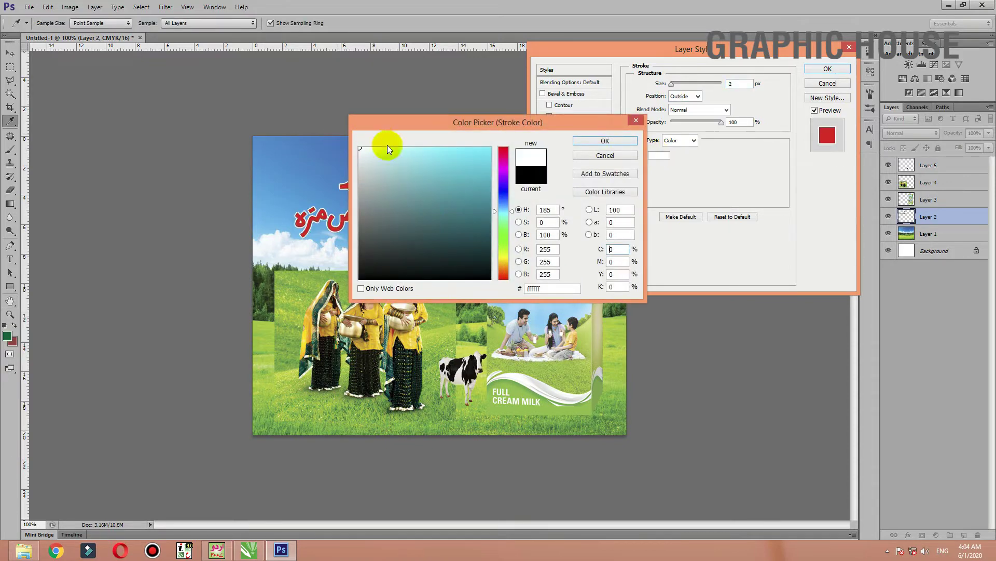
{"action": "left_click", "coordinate": [597, 141]}
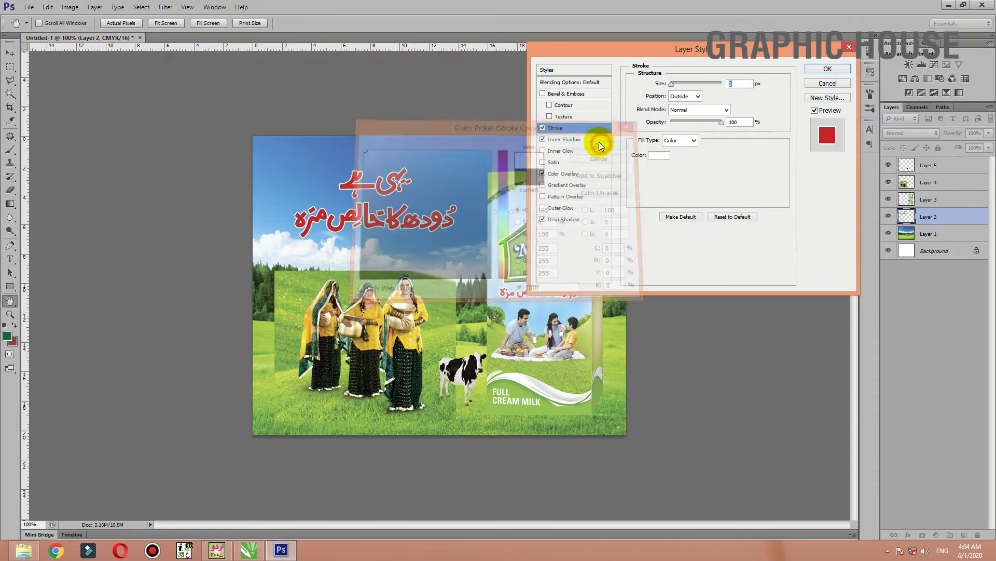
Set Drop Shadow distance 4, opacity 56 and a wider spread, then confirm the effects.
{"action": "left_click", "coordinate": [571, 219]}
{"action": "left_click", "coordinate": [675, 132]}
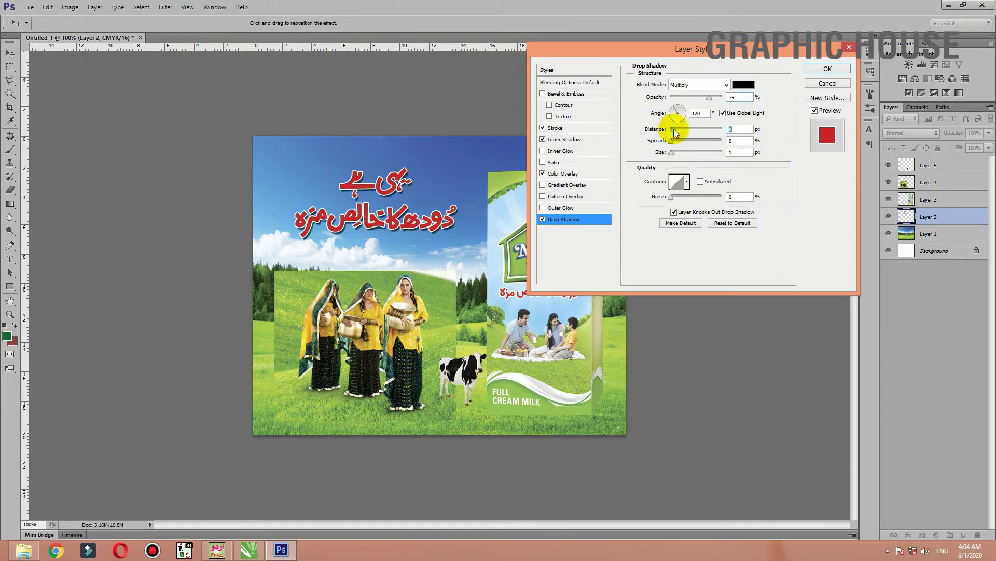
{"action": "type", "text": "4"}
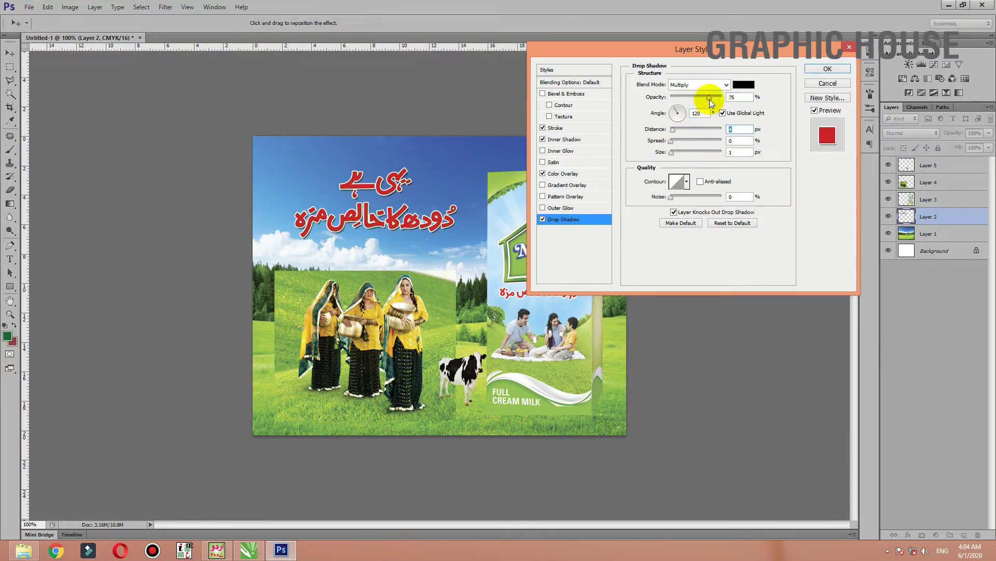
{"action": "left_click_drag", "start_coordinate": [709, 98], "coordinate": [694, 98]}
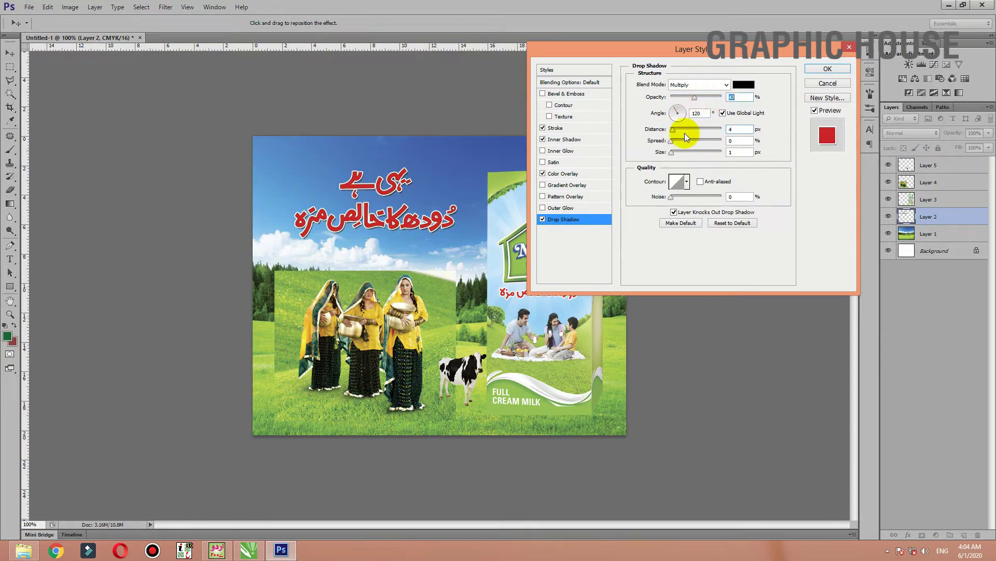
{"action": "mouse_move", "coordinate": [671, 141]}
{"action": "left_mouse_down"}
{"action": "mouse_move", "coordinate": [679, 140]}
{"action": "mouse_move", "coordinate": [675, 154]}
{"action": "left_mouse_up"}
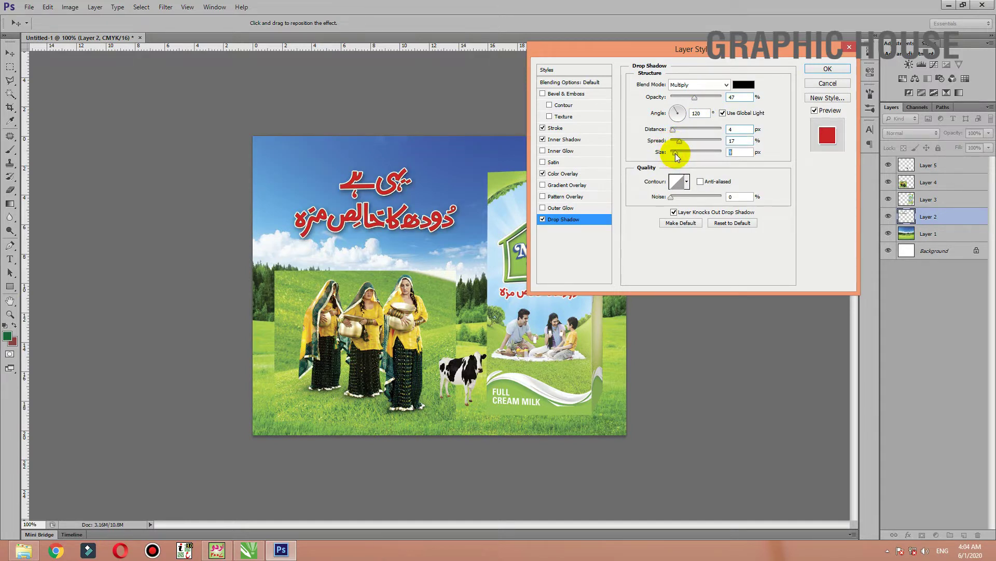
{"action": "left_click", "coordinate": [822, 77]}
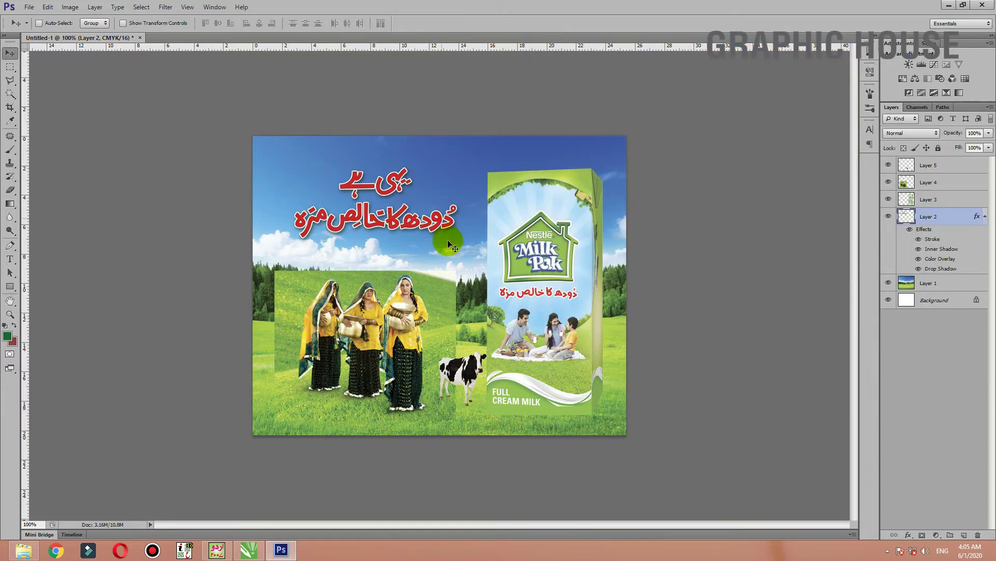
Nudge the headline, the women photo and the milk pack into place.
{"action": "mouse_move", "coordinate": [393, 228]}
{"action": "left_mouse_down"}
{"action": "mouse_move", "coordinate": [413, 215]}
{"action": "mouse_move", "coordinate": [395, 232]}
{"action": "left_mouse_up"}
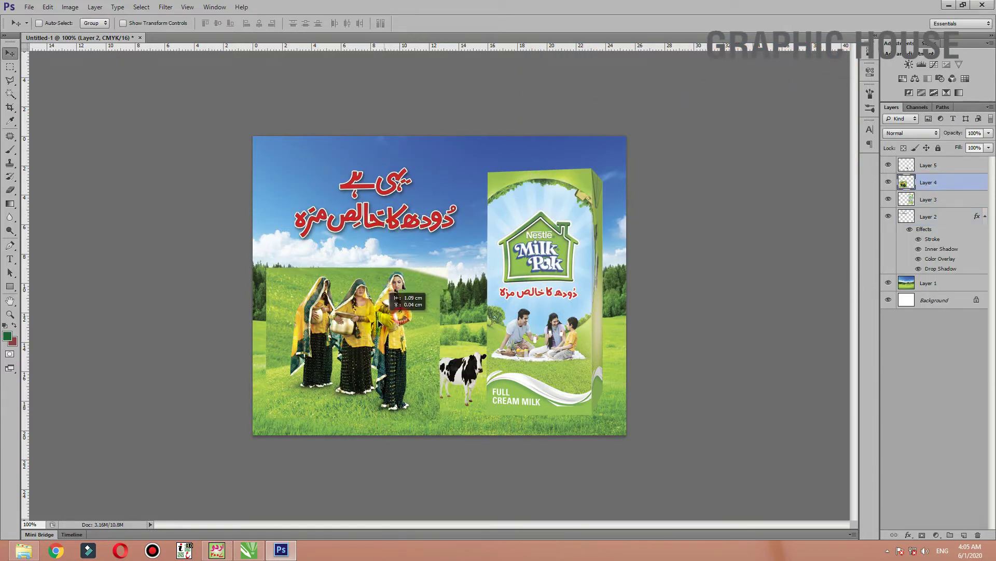
{"action": "left_click_drag", "start_coordinate": [392, 315], "coordinate": [394, 310]}
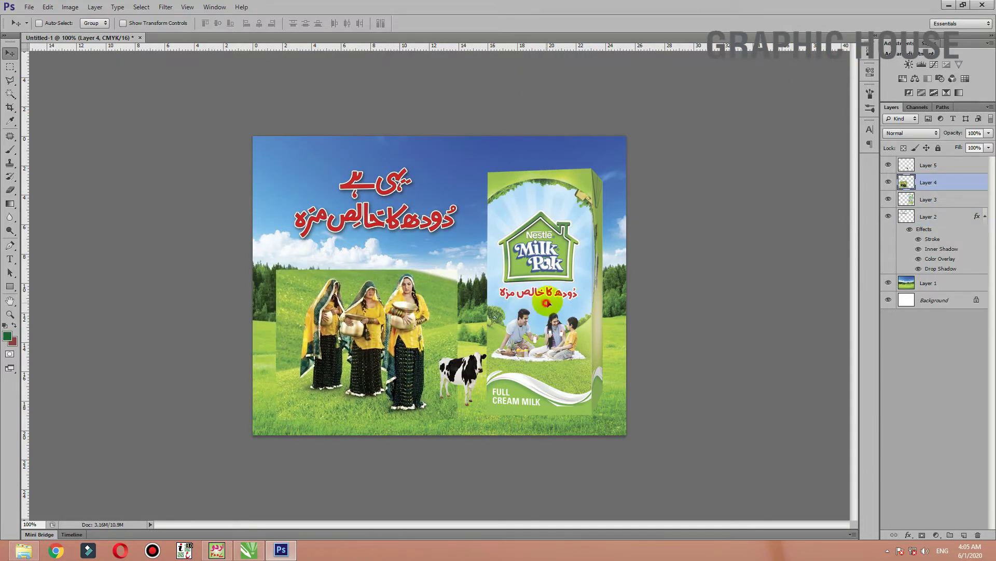
{"action": "left_click_drag", "start_coordinate": [546, 301], "coordinate": [549, 296]}
{"action": "scroll", "coordinate": [529, 381], "scroll_direction": "up", "scroll_amount": 1}
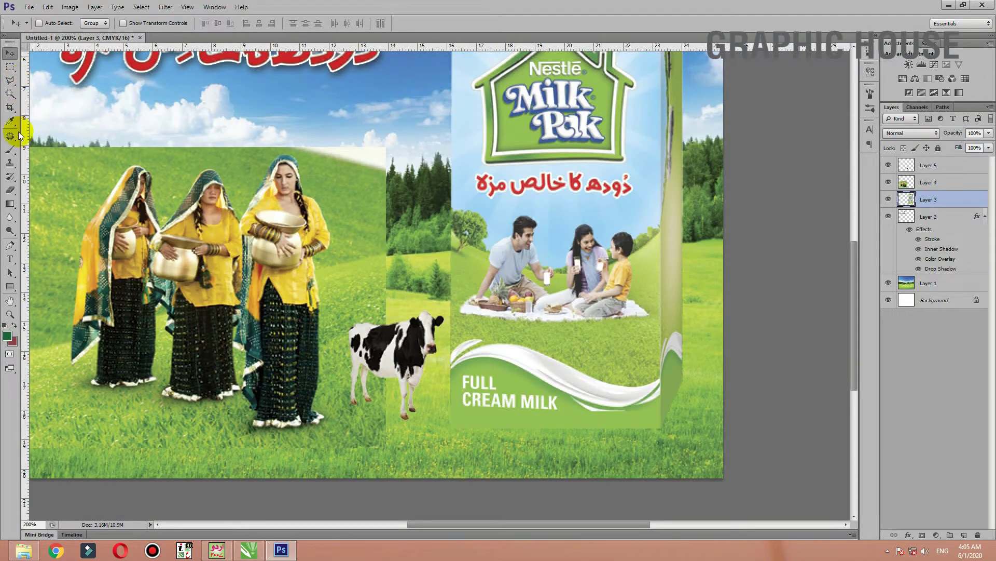
Try erasing the milk pack's lower part with the standard Eraser, then undo it.
{"action": "left_click", "coordinate": [15, 154]}
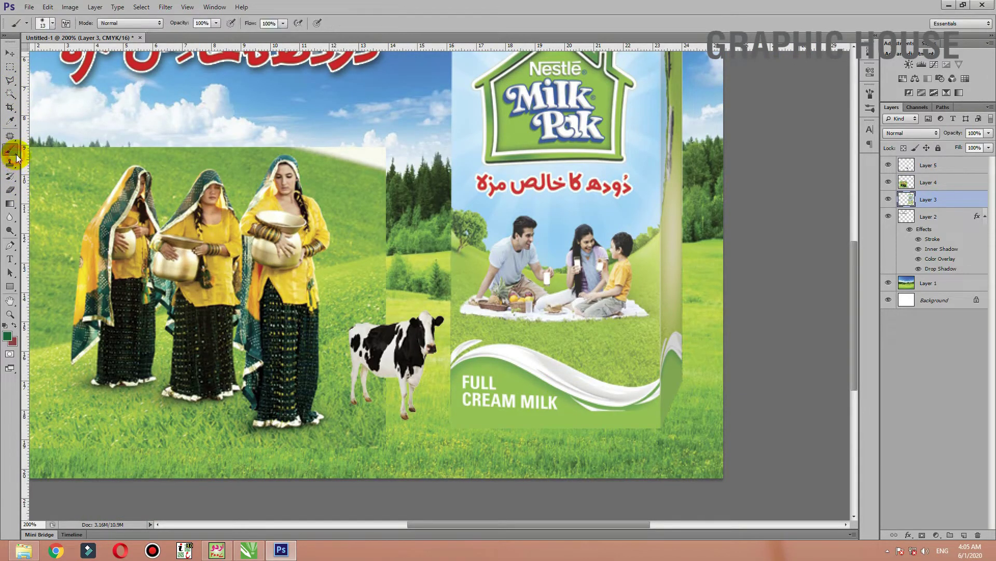
{"action": "left_click", "coordinate": [14, 192]}
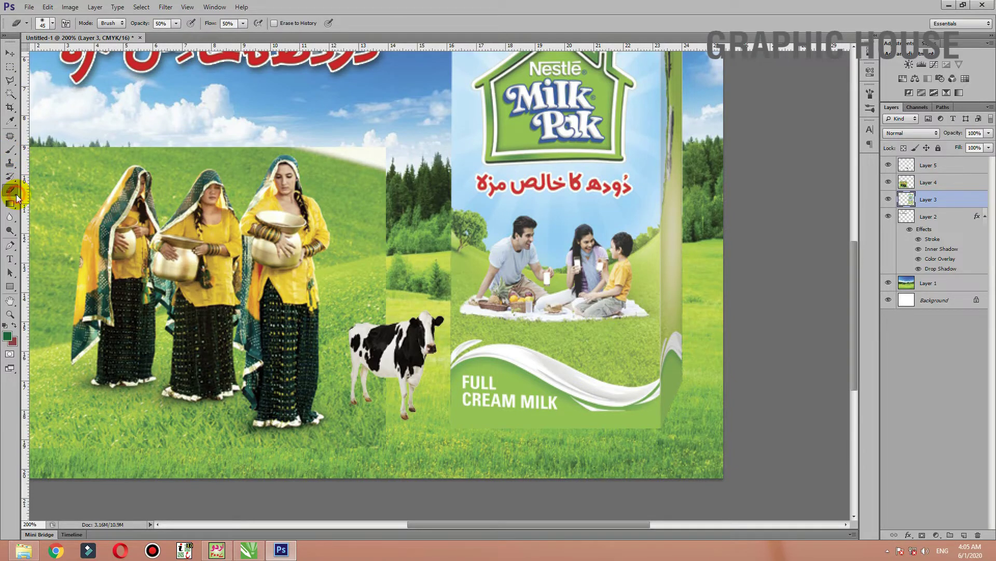
{"action": "right_click", "coordinate": [16, 197]}
{"action": "left_click", "coordinate": [51, 191]}
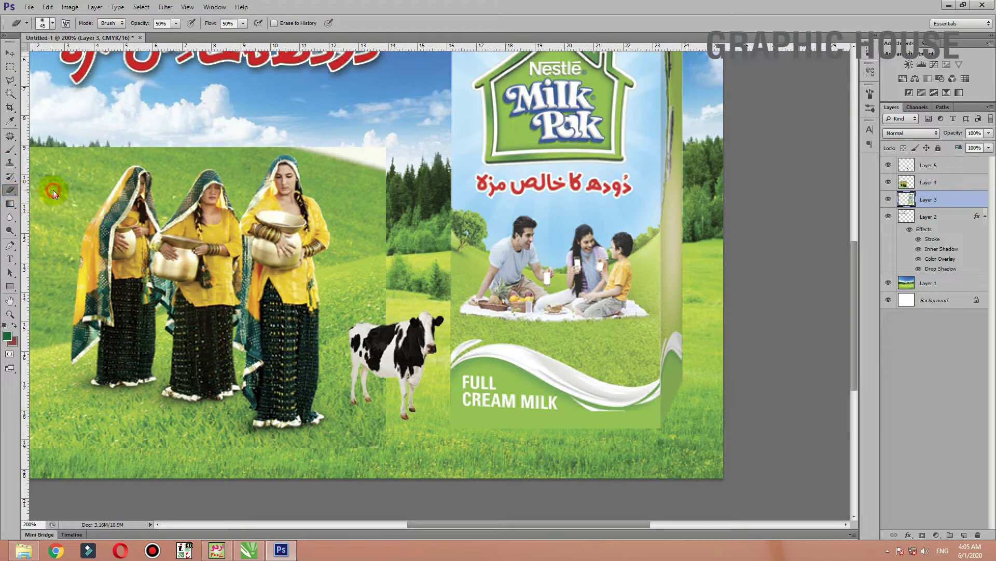
{"action": "left_click_drag", "start_coordinate": [540, 402], "coordinate": [456, 410]}
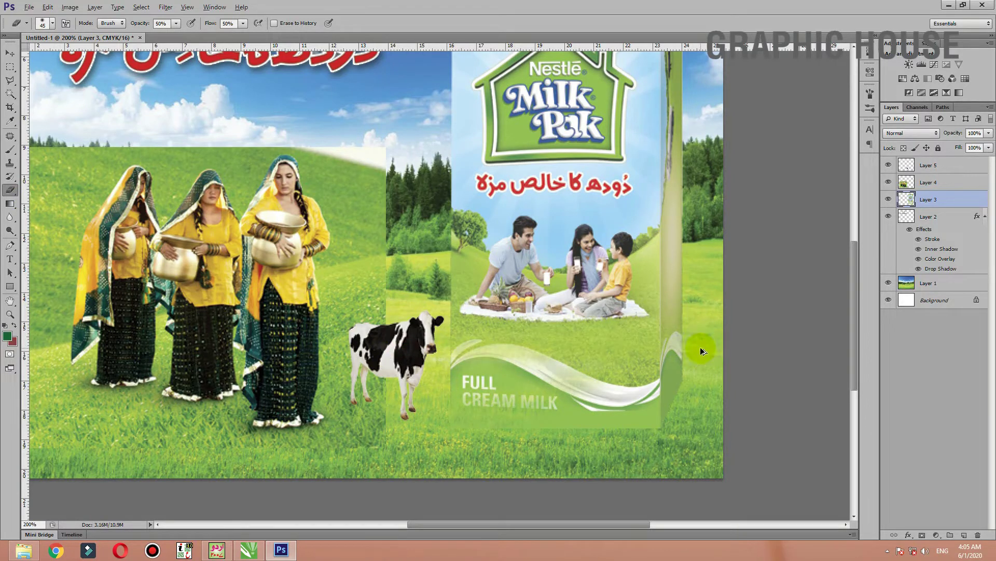
{"action": "key", "text": "ctrl+alt+z"}
{"action": "key", "text": "ctrl+alt+z"}
{"action": "key", "text": "ctrl+alt+z"}
{"action": "key", "text": "ctrl+alt+z"}
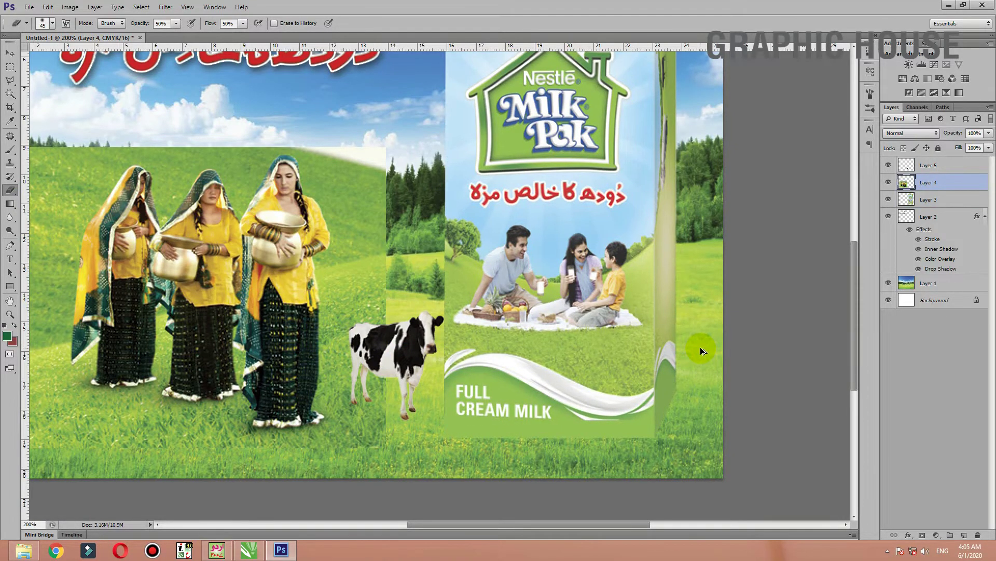
{"action": "key", "text": "ctrl+shift+z"}
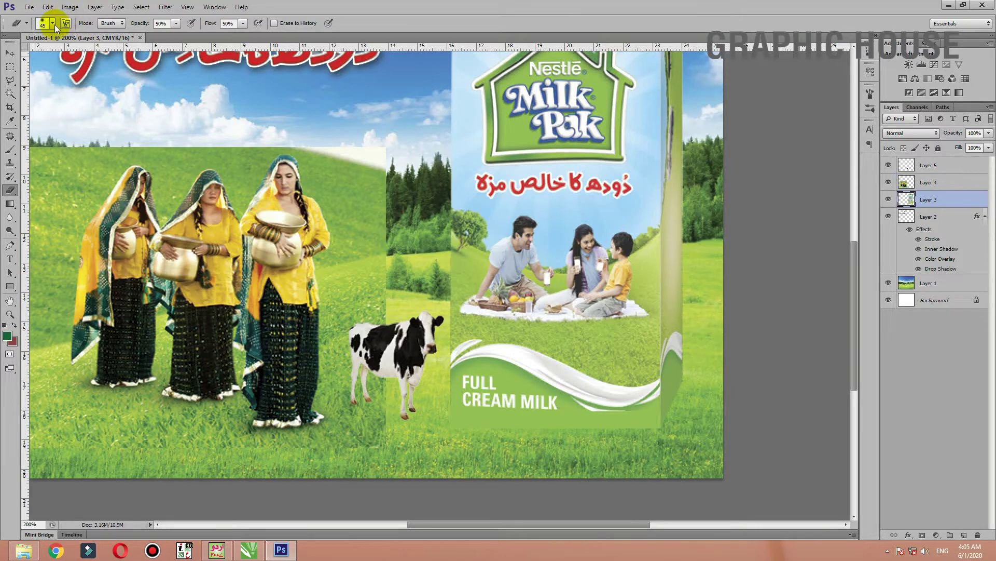
Choose a grass-shaped Eraser brush tip and zoom in on the pack's lower edge.
{"action": "left_click", "coordinate": [53, 24]}
{"action": "left_click_drag", "start_coordinate": [120, 110], "coordinate": [120, 141]}
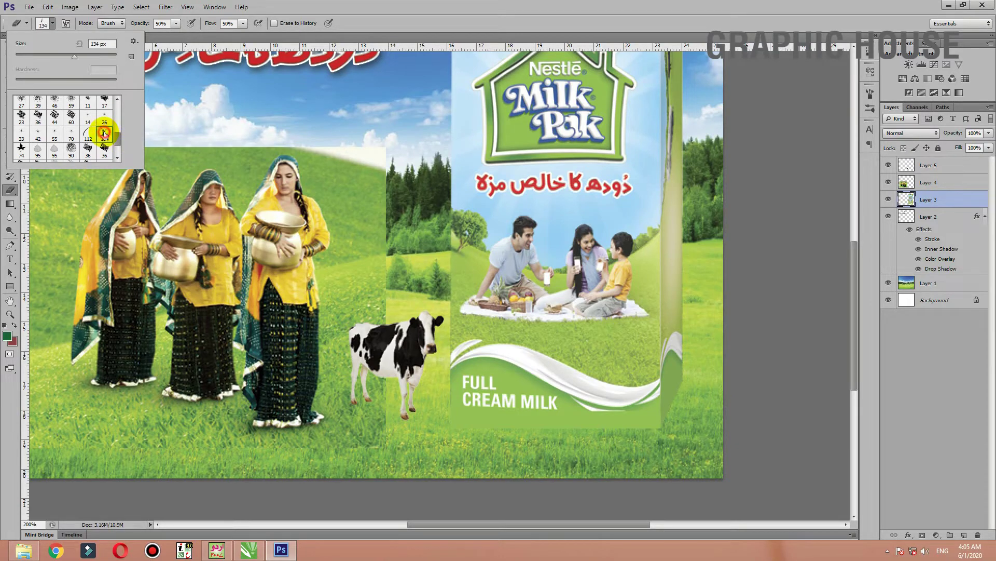
{"action": "left_click", "coordinate": [426, 455]}
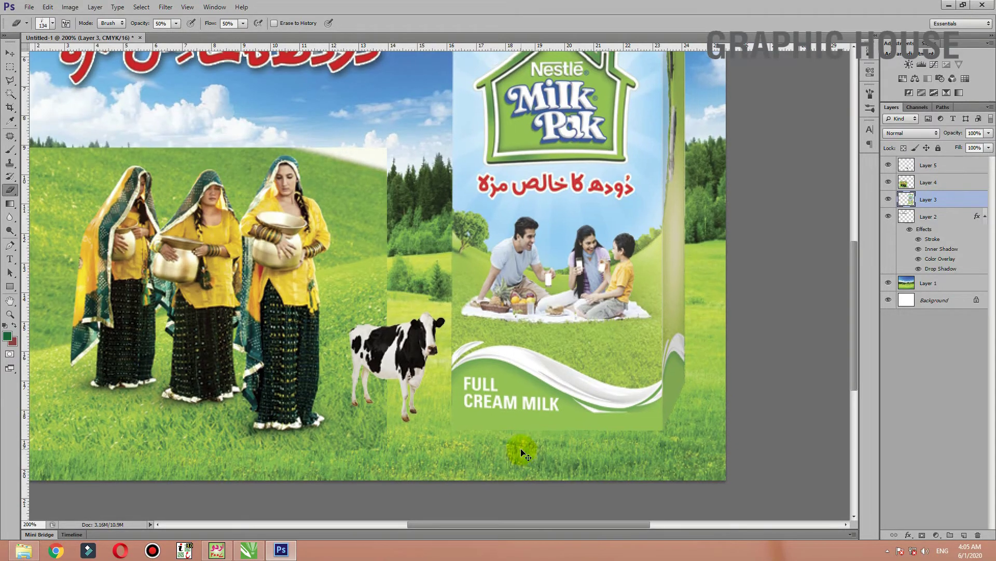
{"action": "key", "text": "ctrl+plus"}
{"action": "key", "text": "ctrl+plus"}
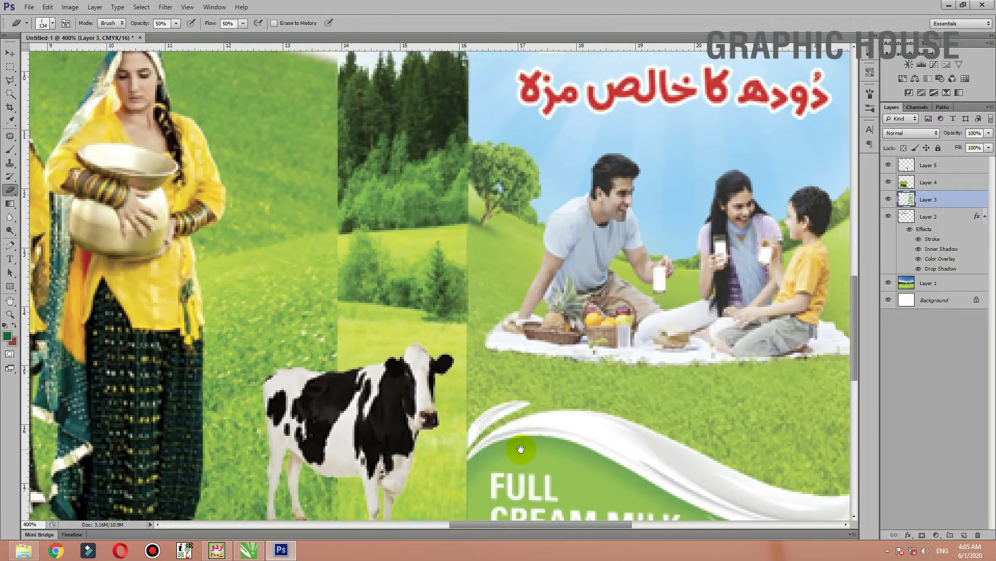
{"action": "mouse_move", "coordinate": [569, 435]}
{"action": "left_mouse_down"}
{"action": "mouse_move", "coordinate": [483, 233]}
{"action": "mouse_move", "coordinate": [420, 244]}
{"action": "left_mouse_up"}
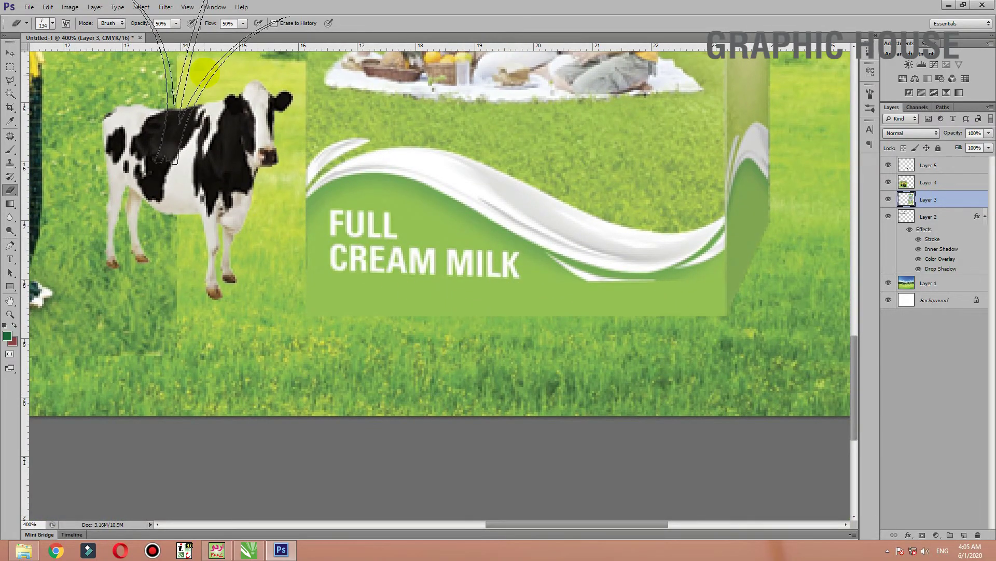
Shrink the grass-blade tip to about 69 px and set Eraser opacity to 100%.
{"action": "left_click", "coordinate": [53, 23]}
{"action": "left_click_drag", "start_coordinate": [76, 57], "coordinate": [29, 57]}
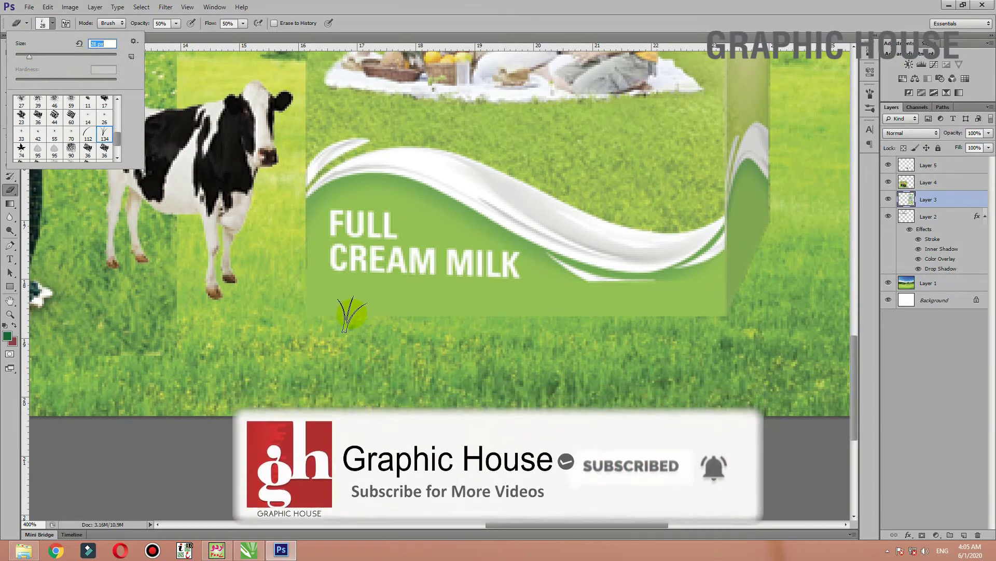
{"action": "left_click", "coordinate": [344, 315]}
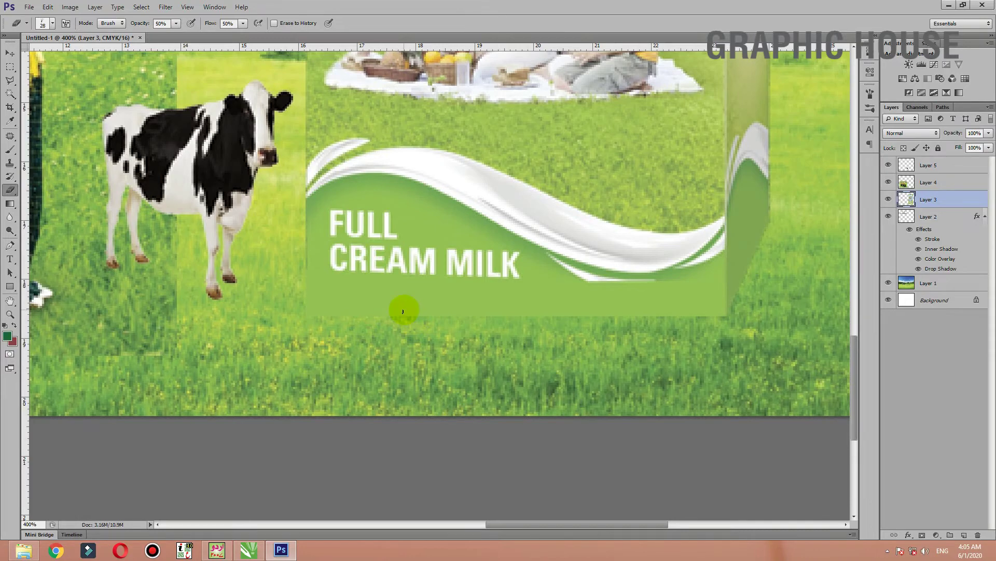
{"action": "left_click", "coordinate": [164, 25]}
{"action": "type", "text": "10"}
{"action": "left_click", "coordinate": [162, 26]}
{"action": "type", "text": "0"}
{"action": "left_click", "coordinate": [231, 23]}
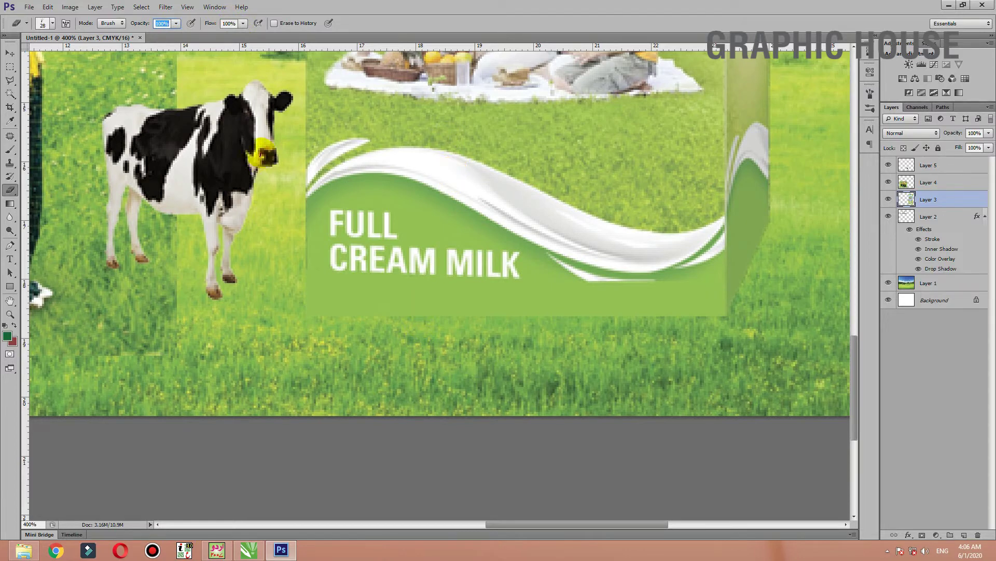
Erase the left tip of the milk swoosh, then undo that erase.
{"action": "left_click", "coordinate": [334, 174]}
{"action": "left_click_drag", "start_coordinate": [332, 175], "coordinate": [344, 182]}
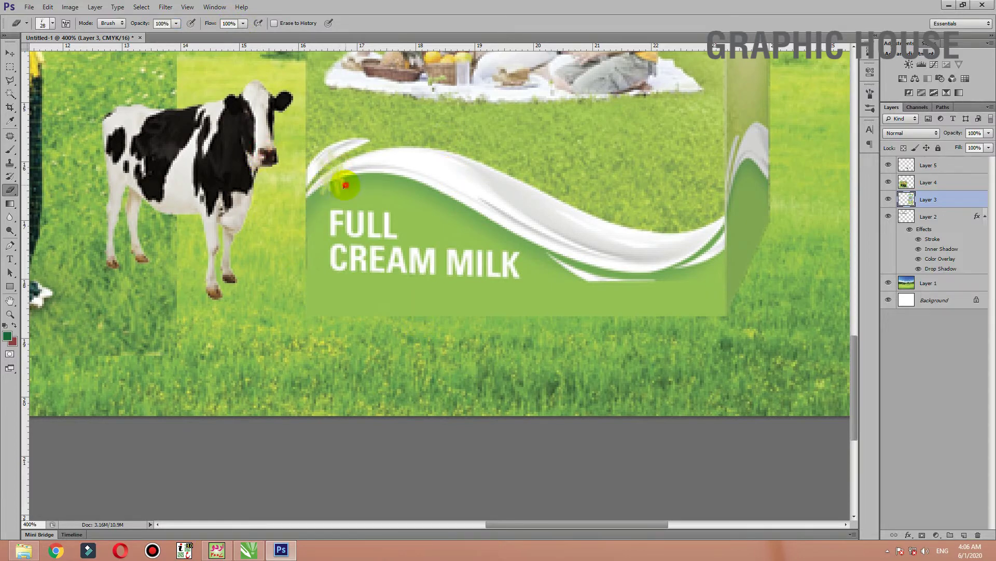
{"action": "key", "text": "ctrl+z"}
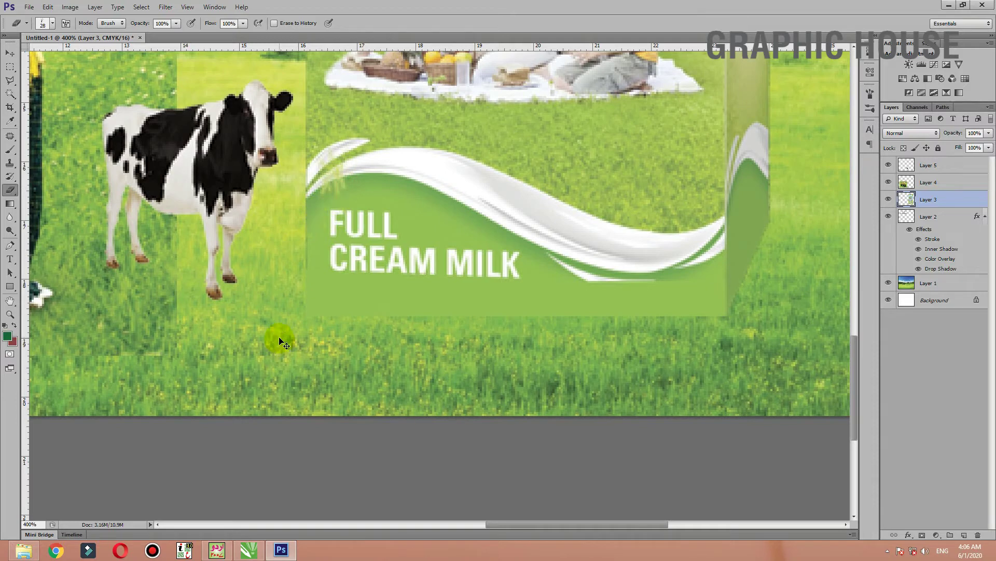
{"action": "key", "text": "ctrl+z"}
{"action": "key", "text": "ctrl+z"}
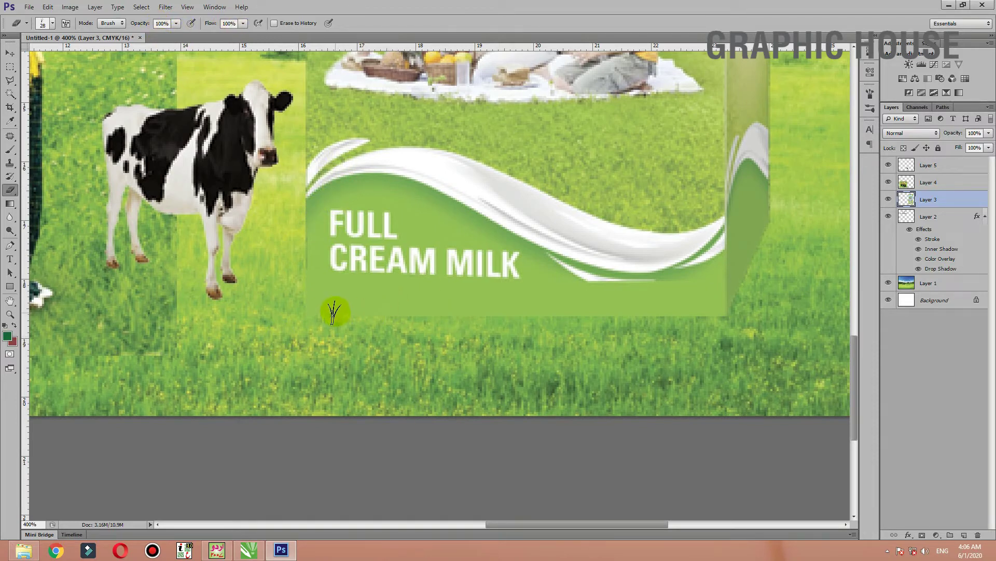
Erase grass-blade shapes along the pack's bottom and lower-right edges.
{"action": "left_click_drag", "start_coordinate": [347, 310], "coordinate": [485, 306]}
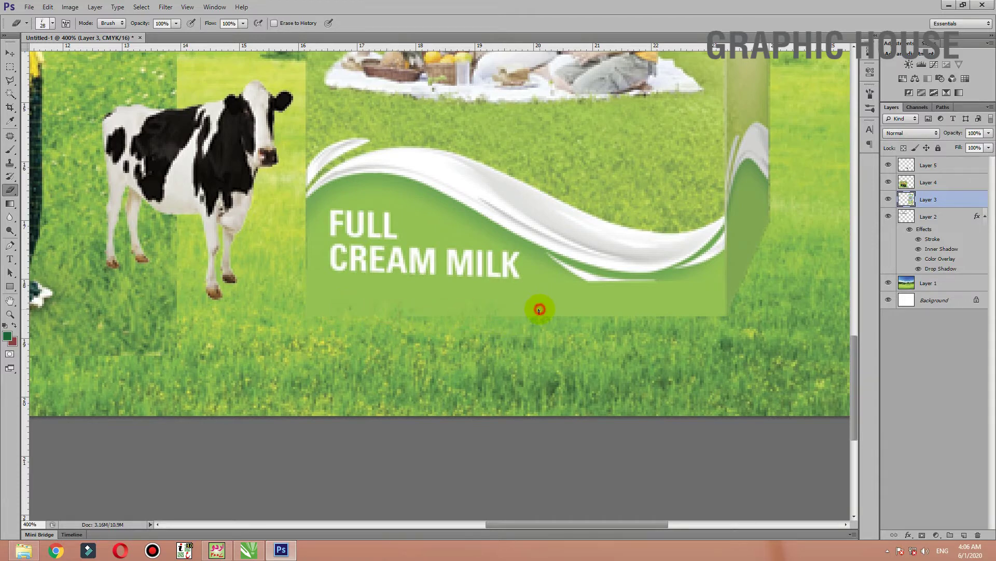
{"action": "left_click_drag", "start_coordinate": [540, 310], "coordinate": [416, 332]}
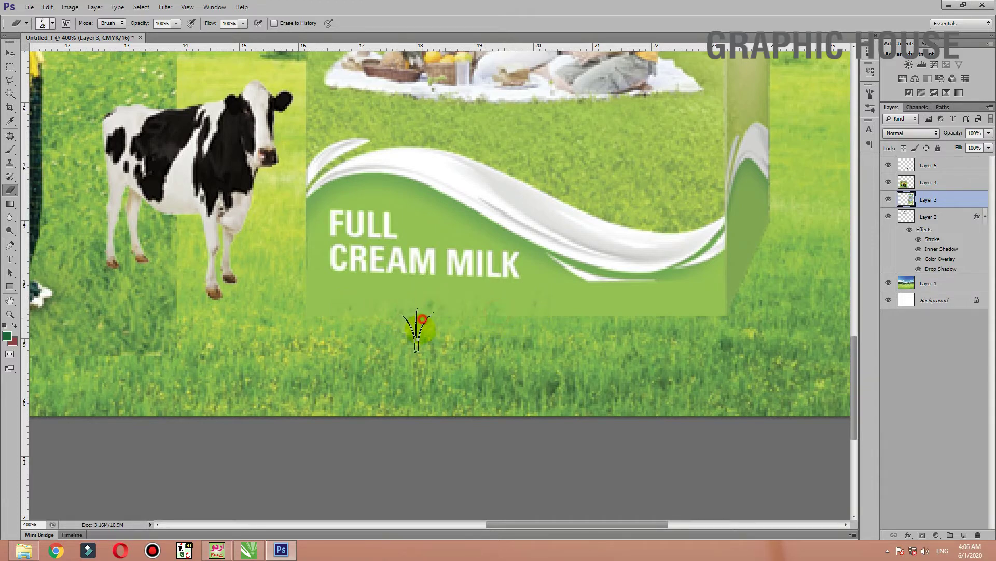
{"action": "left_click_drag", "start_coordinate": [417, 332], "coordinate": [319, 321]}
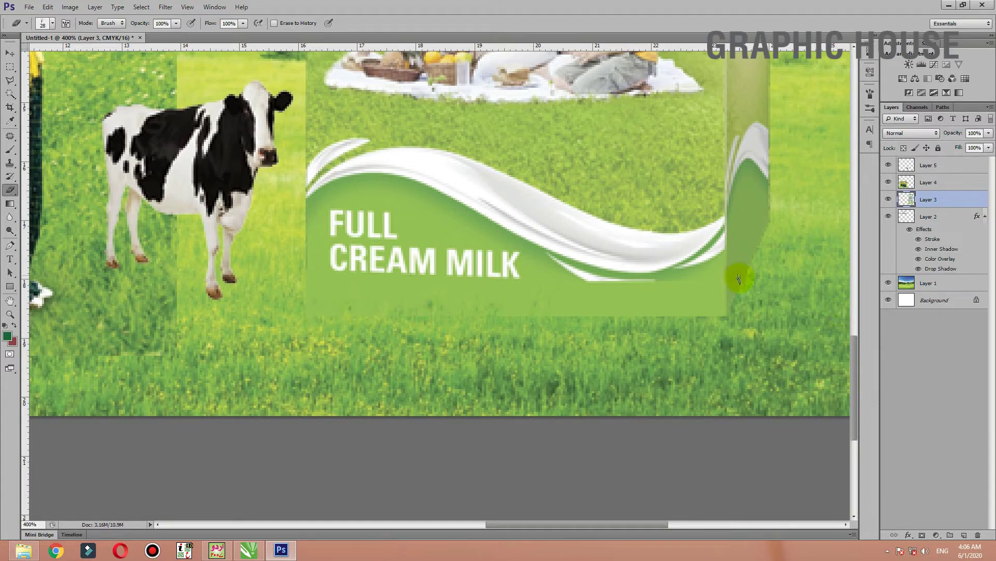
{"action": "mouse_move", "coordinate": [744, 279]}
{"action": "left_mouse_down"}
{"action": "mouse_move", "coordinate": [755, 278]}
{"action": "mouse_move", "coordinate": [763, 229]}
{"action": "mouse_move", "coordinate": [728, 285]}
{"action": "mouse_move", "coordinate": [732, 317]}
{"action": "mouse_move", "coordinate": [698, 328]}
{"action": "left_mouse_up"}
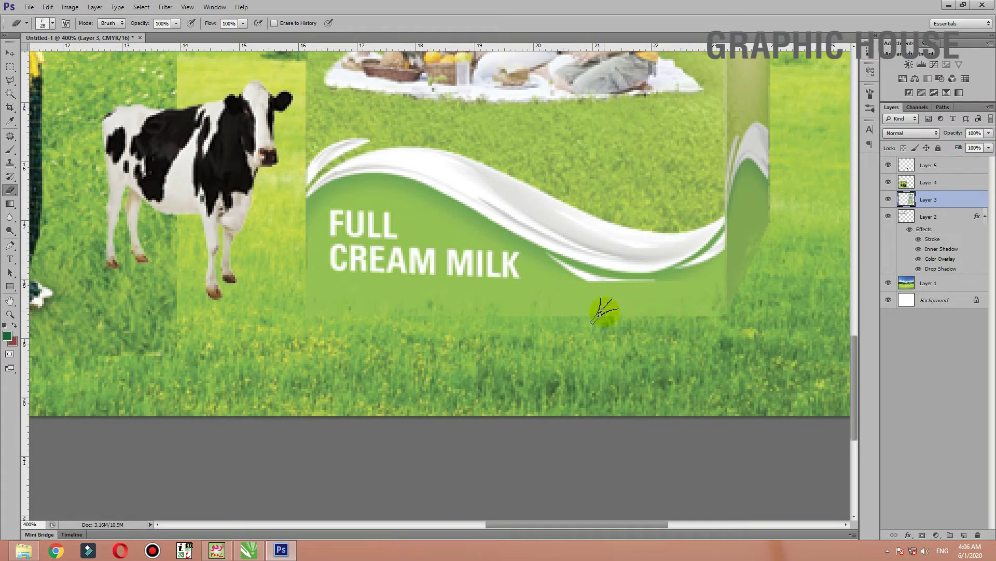
{"action": "left_click_drag", "start_coordinate": [611, 311], "coordinate": [587, 314]}
Shrink the eraser tip to 26 px and undo an accidental shift of the pack.
{"action": "left_click", "coordinate": [51, 24]}
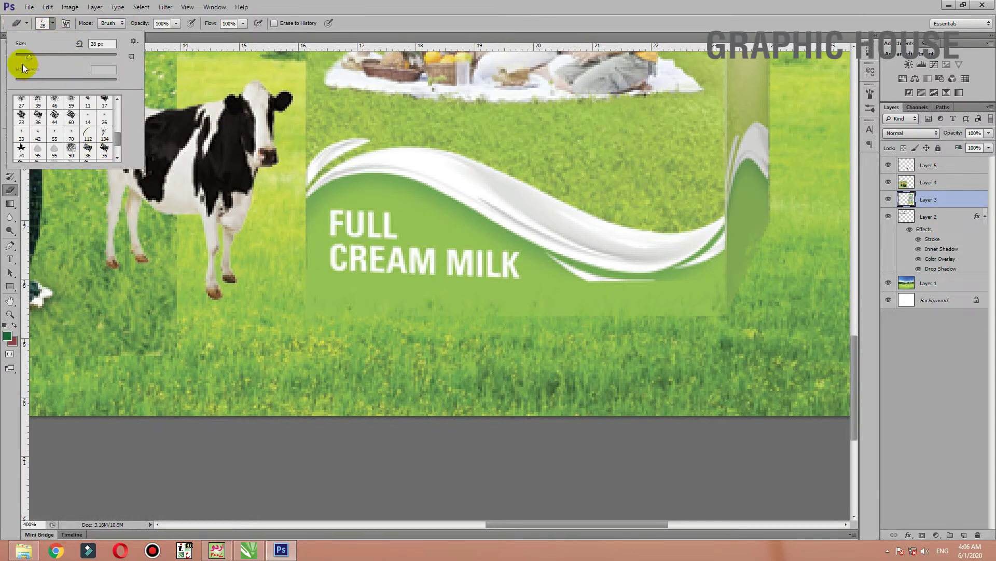
{"action": "left_click_drag", "start_coordinate": [29, 58], "coordinate": [28, 59]}
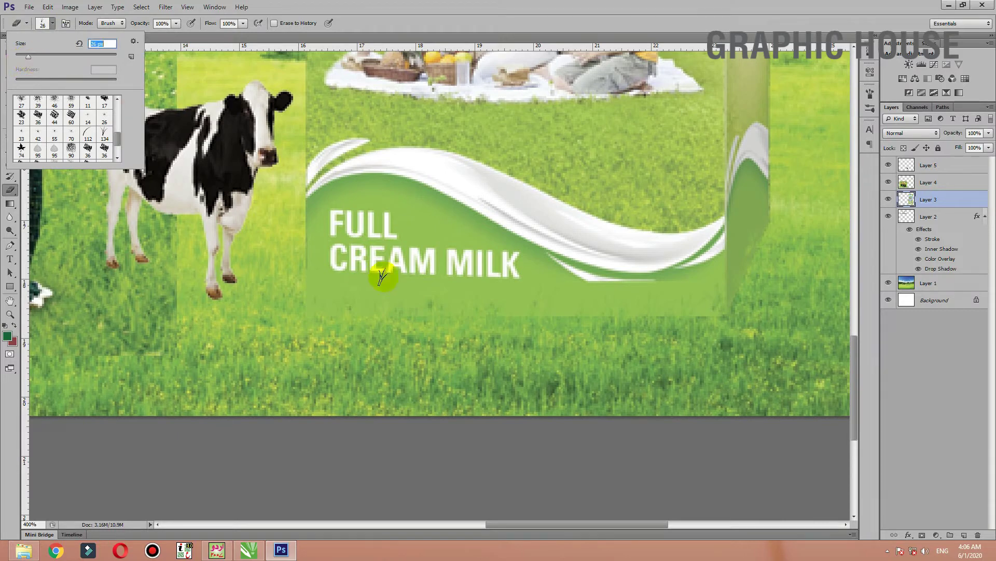
{"action": "left_click", "coordinate": [563, 311]}
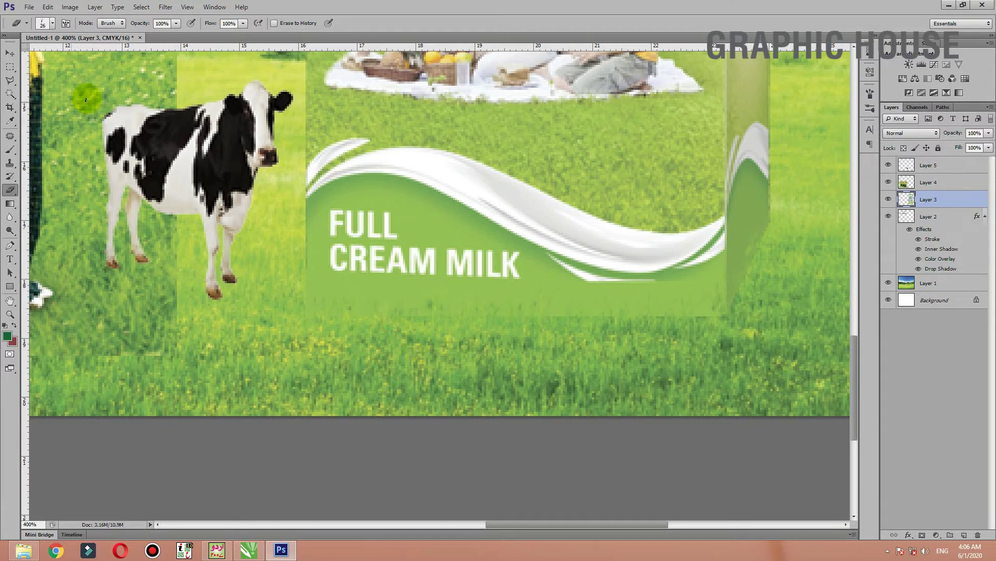
{"action": "left_click", "coordinate": [10, 53]}
{"action": "left_click_drag", "start_coordinate": [441, 240], "coordinate": [467, 262]}
{"action": "key", "text": "ctrl+z"}
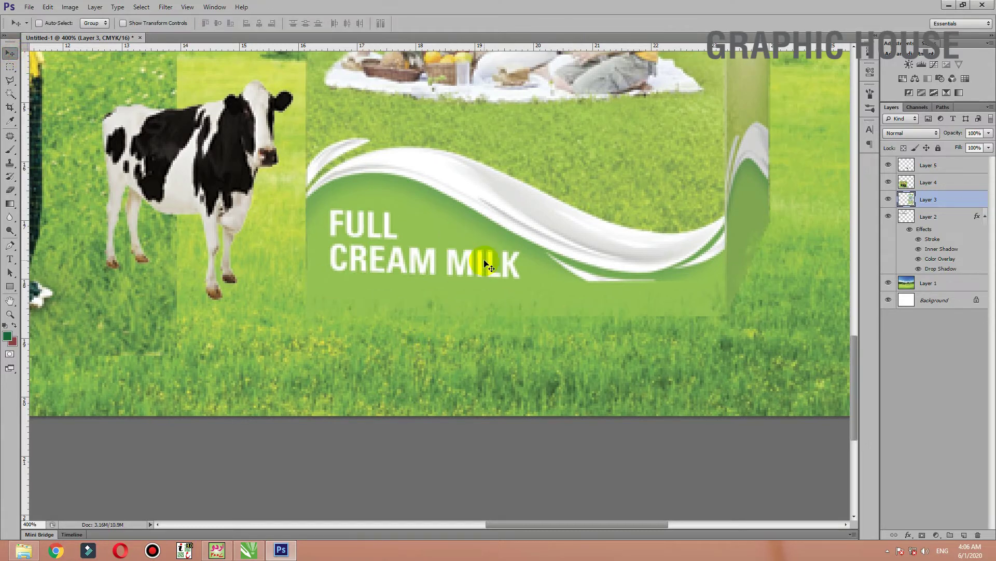
{"action": "key", "text": "ctrl+m"}
Raise the Curves point to deepen the Milk Pak pack's greens and apply it.
{"action": "left_click_drag", "start_coordinate": [751, 170], "coordinate": [771, 194]}
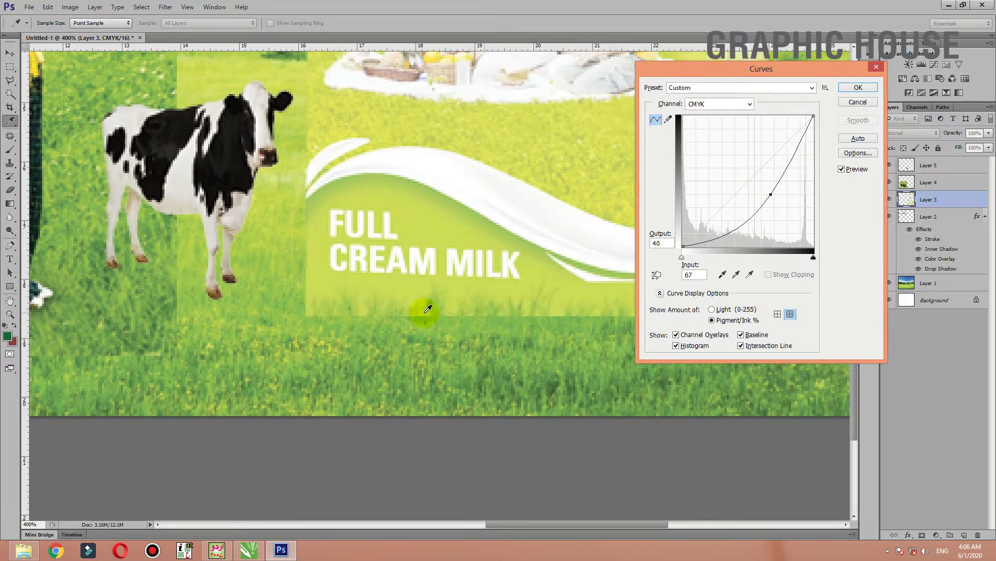
{"action": "mouse_move", "coordinate": [770, 196]}
{"action": "left_mouse_down"}
{"action": "mouse_move", "coordinate": [732, 161]}
{"action": "mouse_move", "coordinate": [740, 166]}
{"action": "left_mouse_up"}
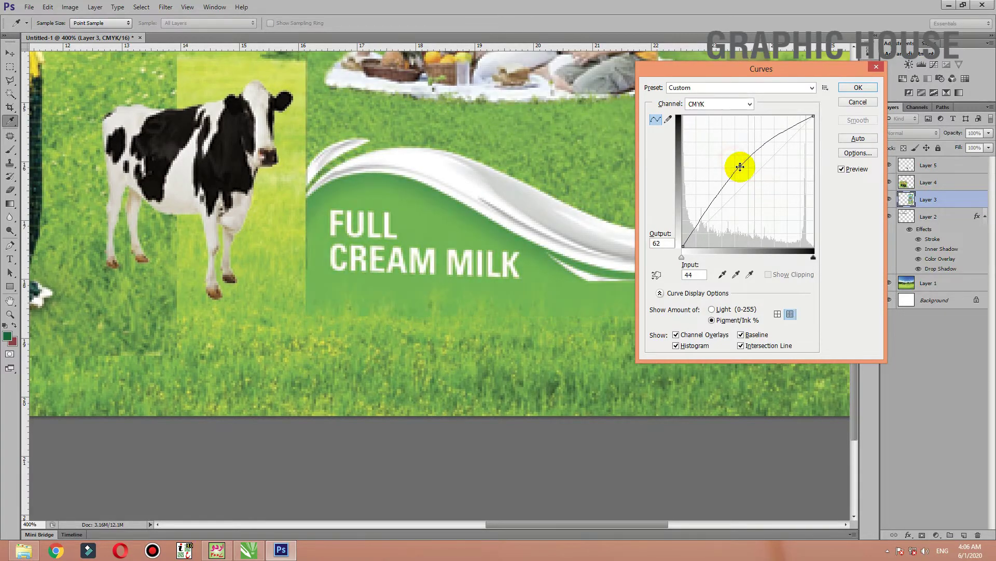
{"action": "key", "text": "Return"}
{"action": "key", "text": "v"}
{"action": "key", "text": "ctrl+minus"}
{"action": "key", "text": "ctrl+minus"}
{"action": "key", "text": "ctrl+minus"}
{"action": "key", "text": "ctrl+minus"}
{"action": "key", "text": "ctrl+plus"}
{"action": "key", "text": "ctrl+plus"}
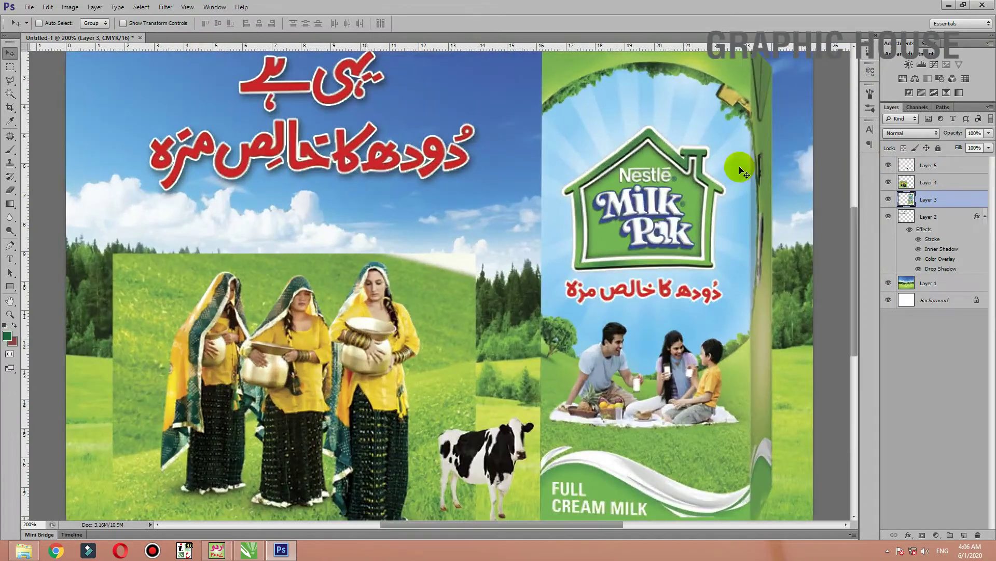
{"action": "left_click_drag", "start_coordinate": [743, 170], "coordinate": [574, 129]}
Give Layer 1's sky-and-field background a Color Balance midtone shift of 0, −39, +27.
{"action": "key", "text": "ctrl+plus"}
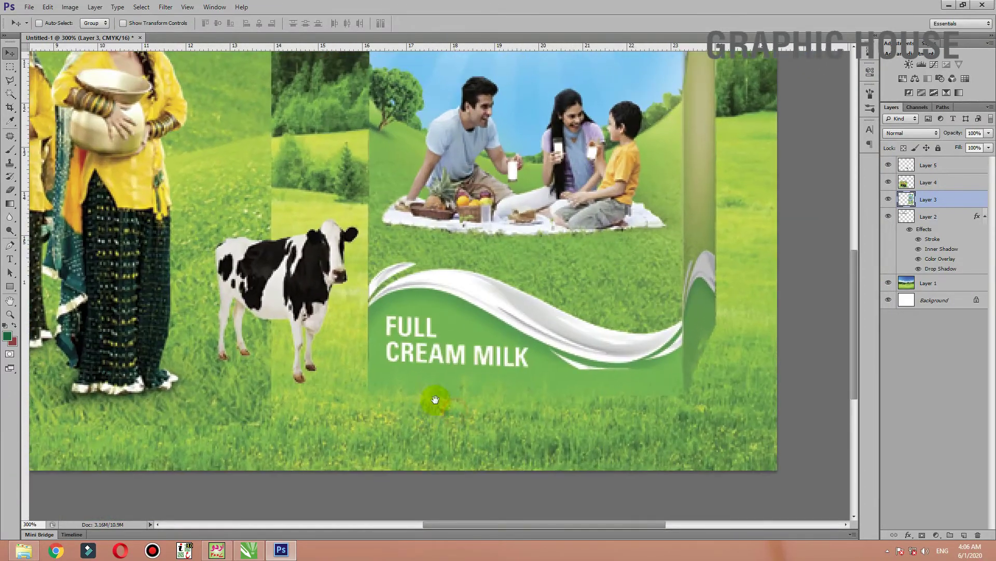
{"action": "left_click", "coordinate": [583, 437], "text": "ctrl"}
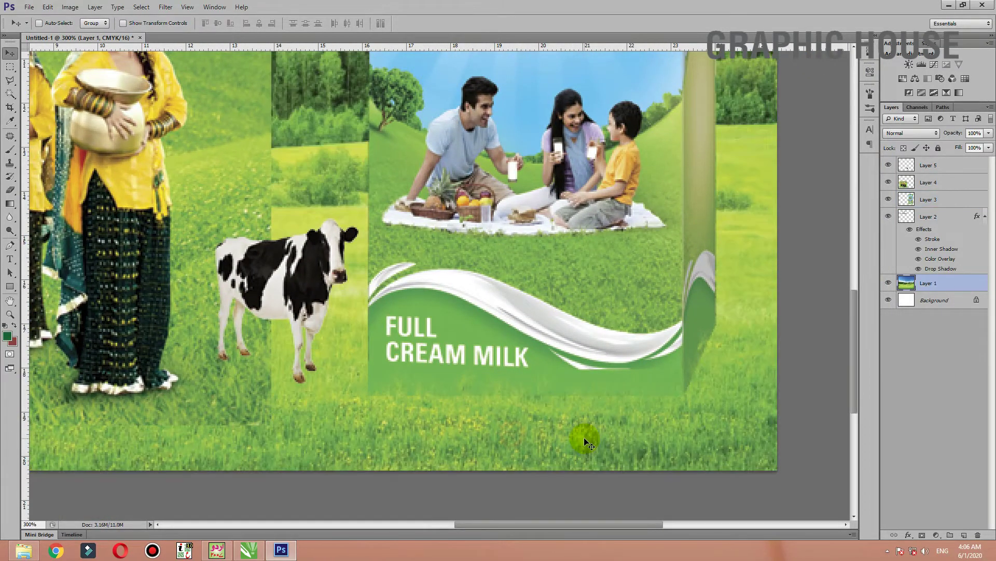
{"action": "key", "text": "ctrl+b"}
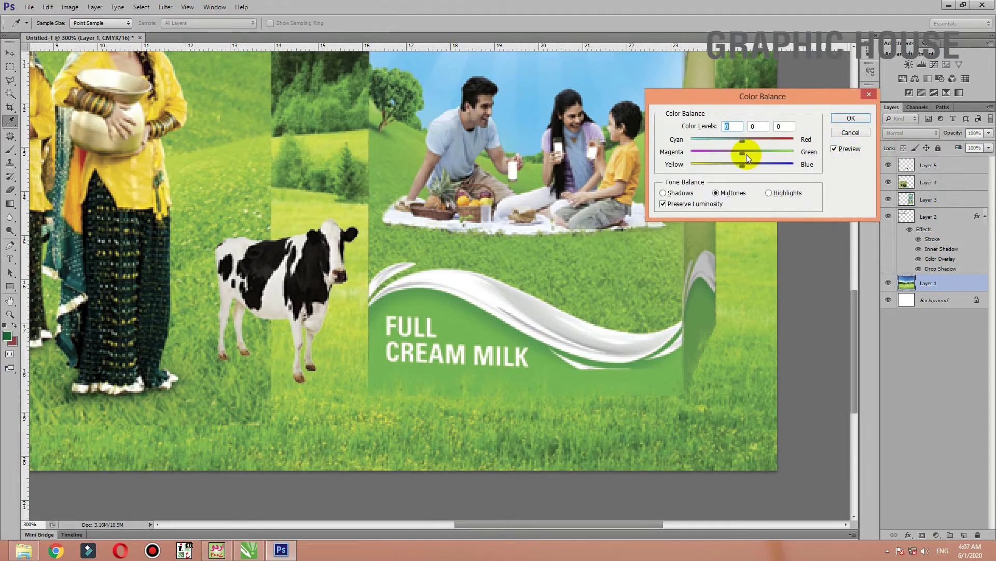
{"action": "mouse_move", "coordinate": [769, 153]}
{"action": "left_mouse_down"}
{"action": "mouse_move", "coordinate": [722, 153]}
{"action": "mouse_move", "coordinate": [749, 166]}
{"action": "left_mouse_up"}
{"action": "left_click", "coordinate": [756, 166]}
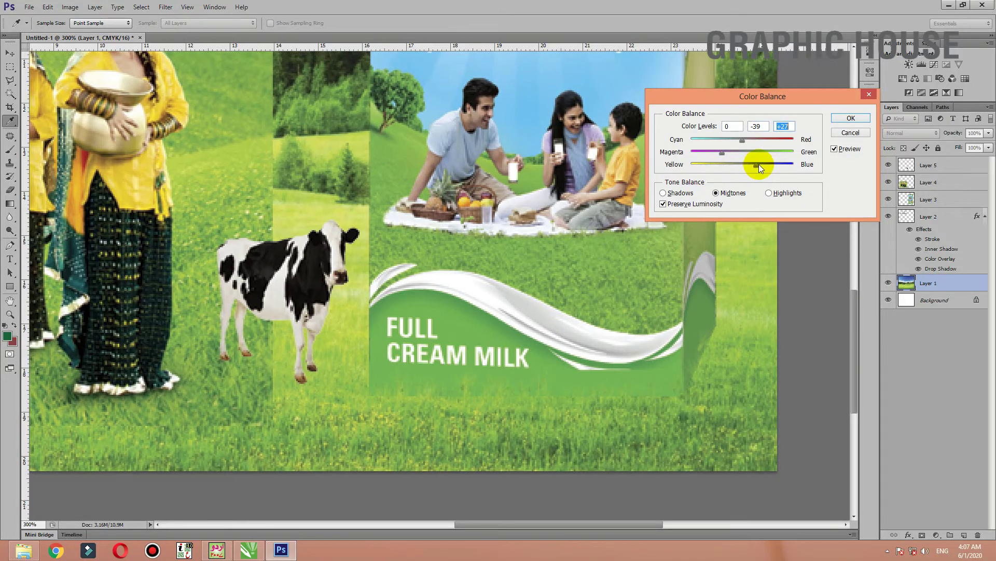
{"action": "key", "text": "ctrl+minus"}
{"action": "key", "text": "ctrl+minus"}
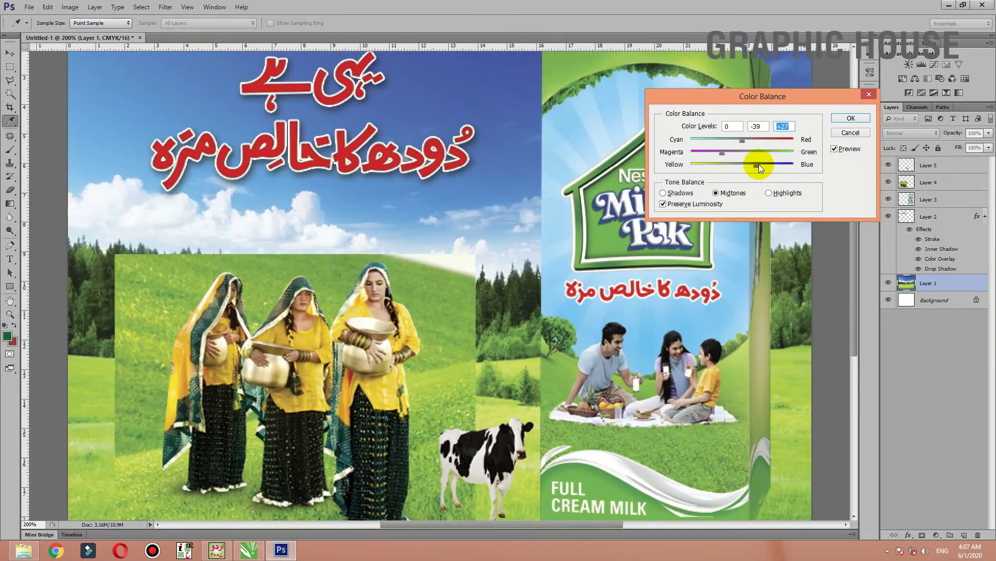
{"action": "key", "text": "Return"}
{"action": "key", "text": "v"}
{"action": "scroll", "coordinate": [527, 428], "scroll_direction": "up", "scroll_amount": 3}
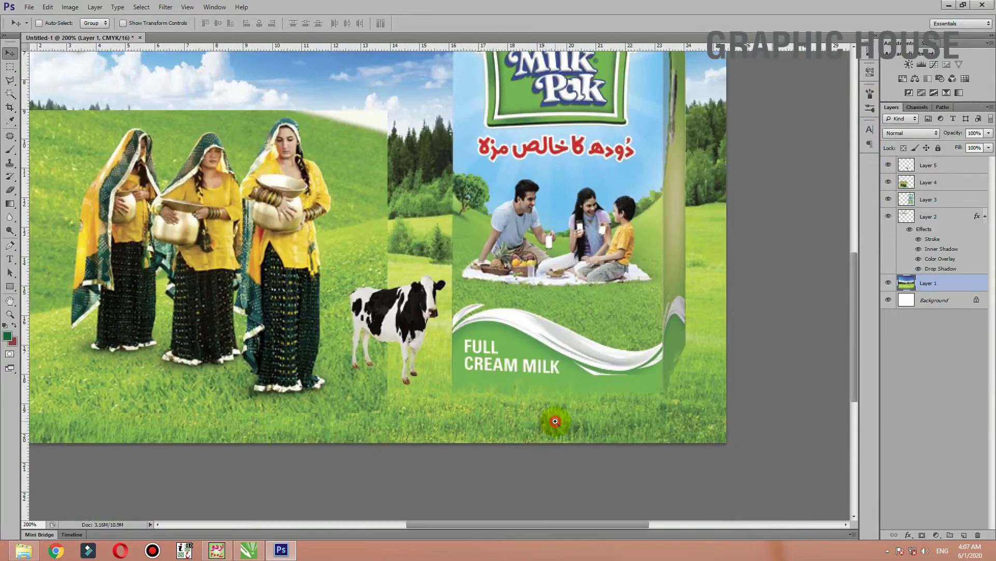
{"action": "left_click_drag", "start_coordinate": [527, 427], "coordinate": [439, 392]}
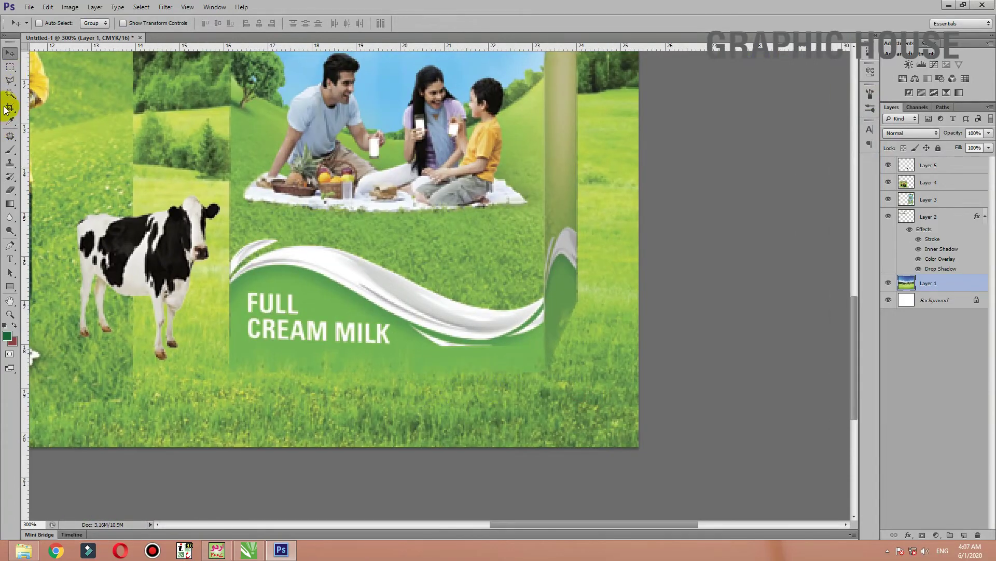
Undo an accidental Eraser stroke on the background layer.
{"action": "left_click", "coordinate": [9, 190]}
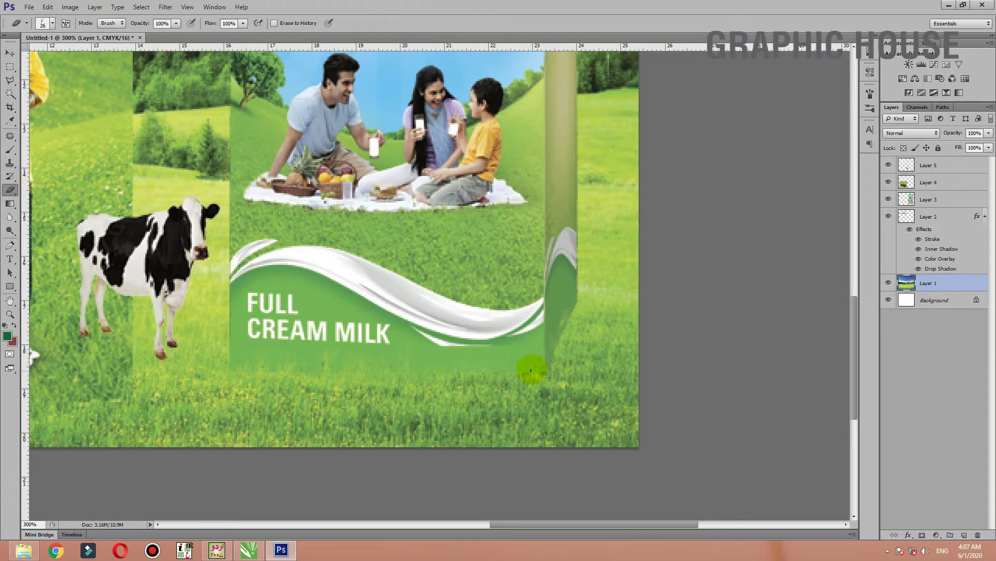
{"action": "left_click_drag", "start_coordinate": [531, 371], "coordinate": [469, 373]}
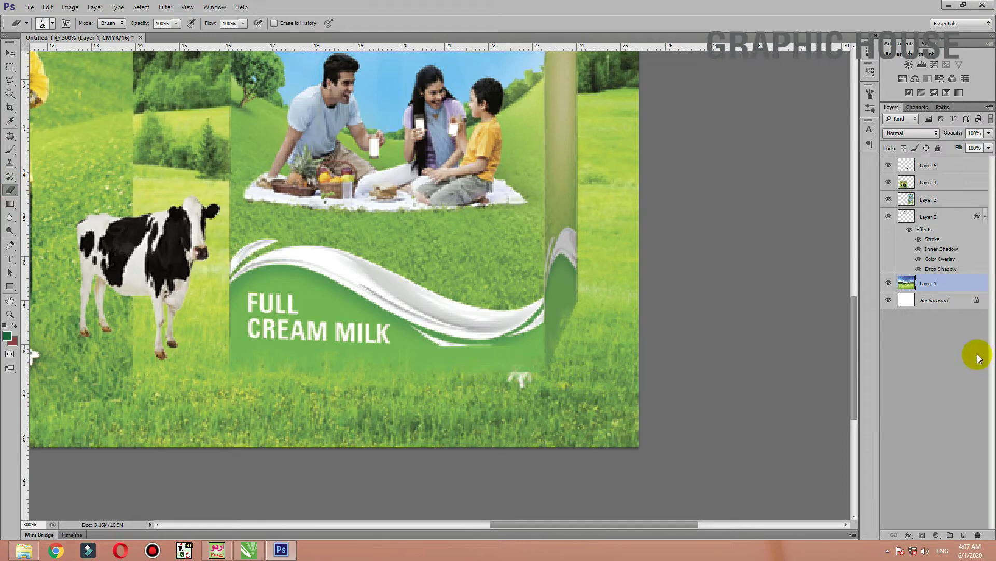
{"action": "key", "text": "ctrl+z"}
On Layer 3, erase grass shapes along the pack's bottom and right edges.
{"action": "left_click", "coordinate": [908, 200]}
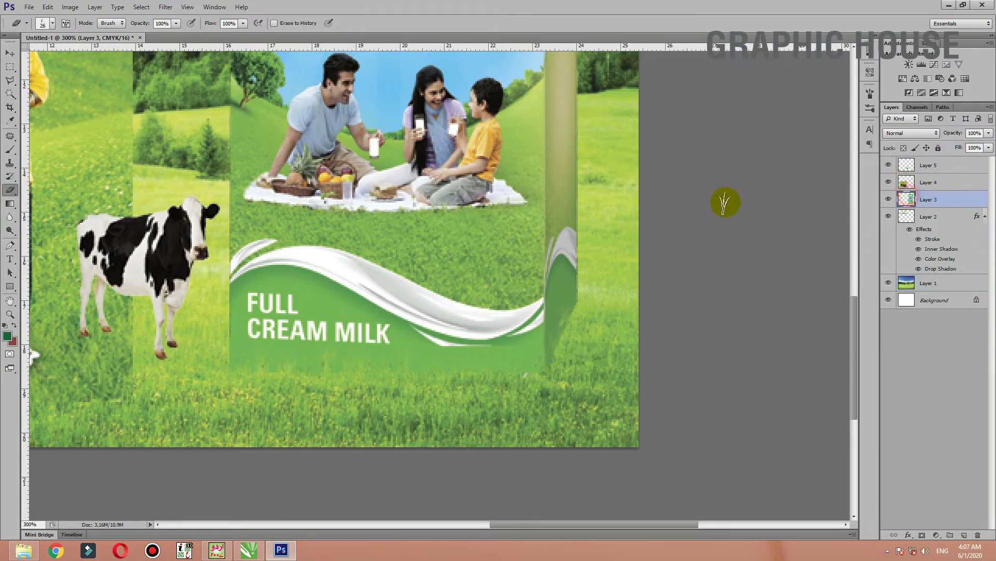
{"action": "left_click_drag", "start_coordinate": [519, 371], "coordinate": [229, 369]}
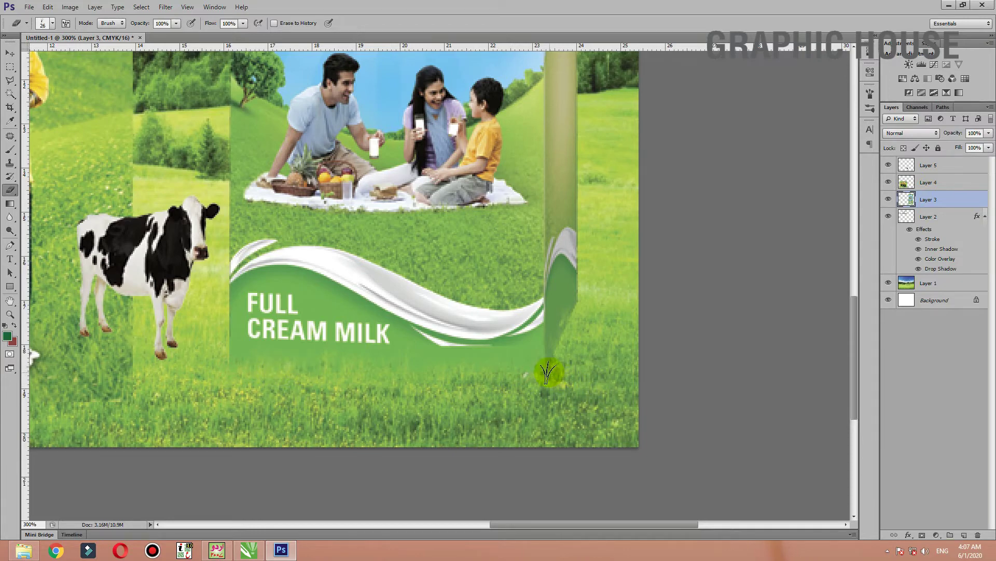
{"action": "mouse_move", "coordinate": [548, 371]}
{"action": "left_mouse_down"}
{"action": "mouse_move", "coordinate": [580, 305]}
{"action": "mouse_move", "coordinate": [523, 371]}
{"action": "left_mouse_up"}
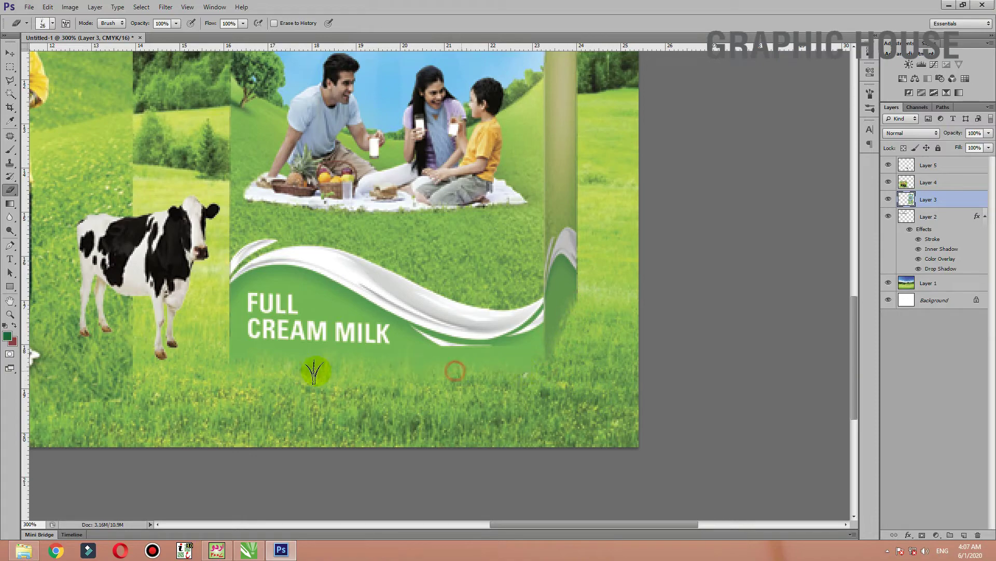
{"action": "left_click_drag", "start_coordinate": [248, 367], "coordinate": [233, 361]}
{"action": "key", "text": "ctrl+minus"}
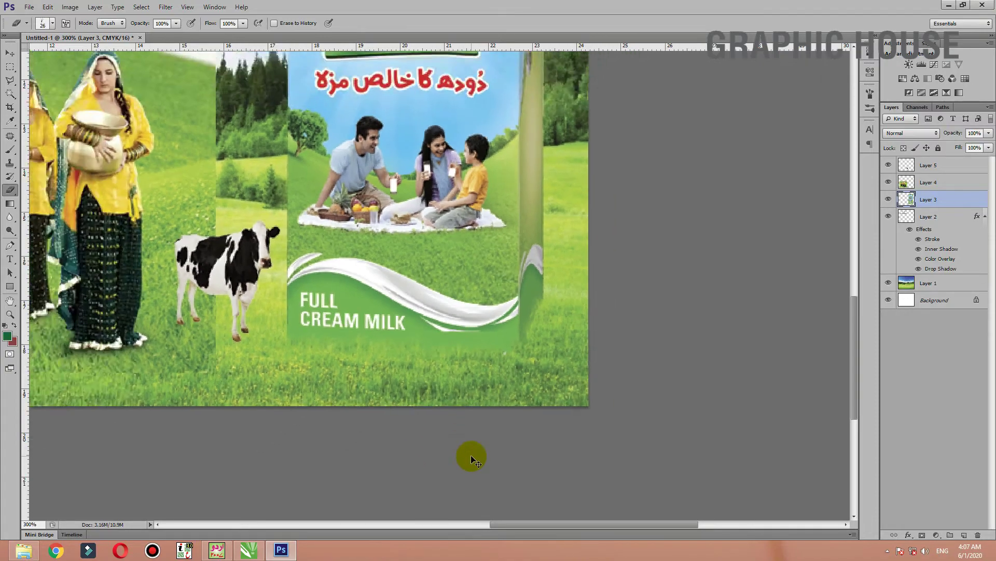
{"action": "key", "text": "ctrl+minus"}
{"action": "key", "text": "ctrl+minus"}
{"action": "key", "text": "ctrl+plus"}
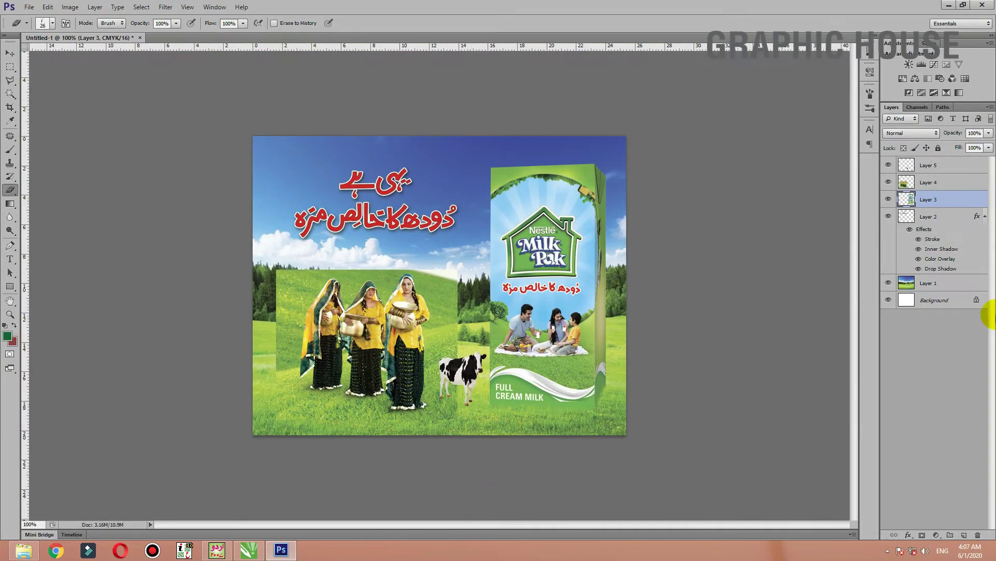
Move the cow to the left meadow and reposition the women photo on the grass.
{"action": "left_click", "coordinate": [10, 53]}
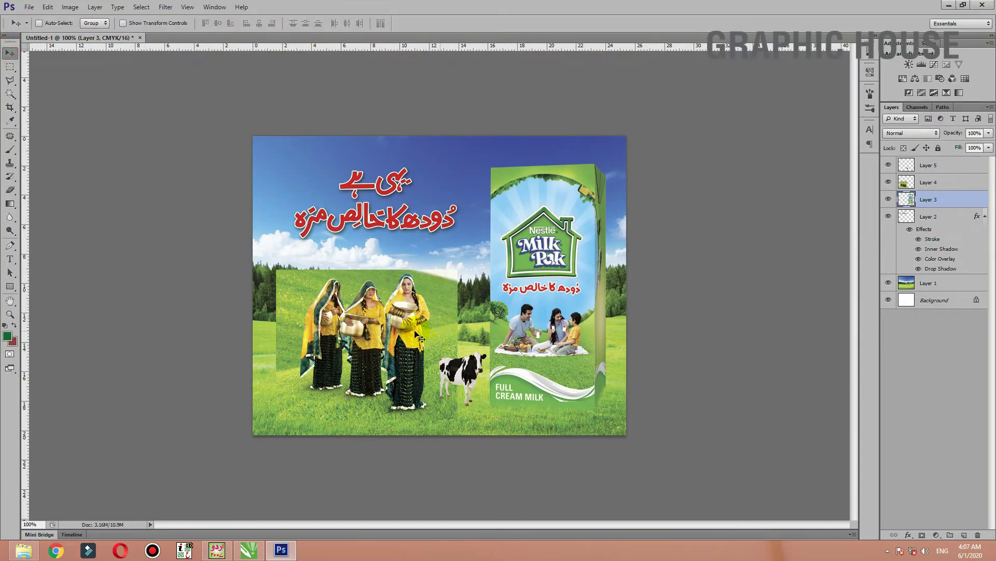
{"action": "left_click_drag", "start_coordinate": [418, 335], "coordinate": [463, 337]}
{"action": "left_click_drag", "start_coordinate": [464, 377], "coordinate": [289, 347]}
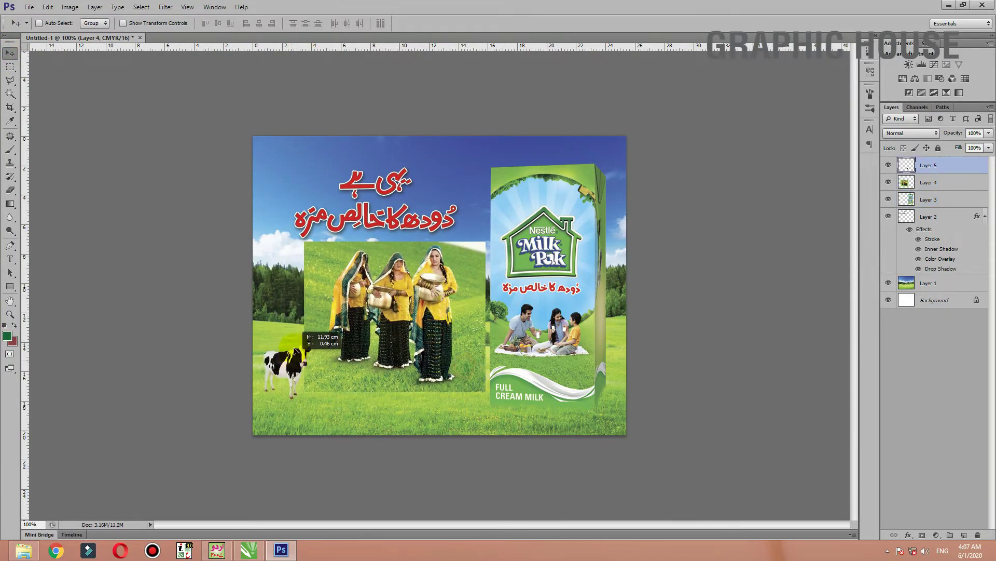
{"action": "mouse_move", "coordinate": [393, 322]}
{"action": "left_mouse_down"}
{"action": "mouse_move", "coordinate": [459, 332]}
{"action": "mouse_move", "coordinate": [451, 339]}
{"action": "left_mouse_up"}
Scale down the women photo, zoom to 200% and shift the cow up and right.
{"action": "key", "text": "ctrl+t"}
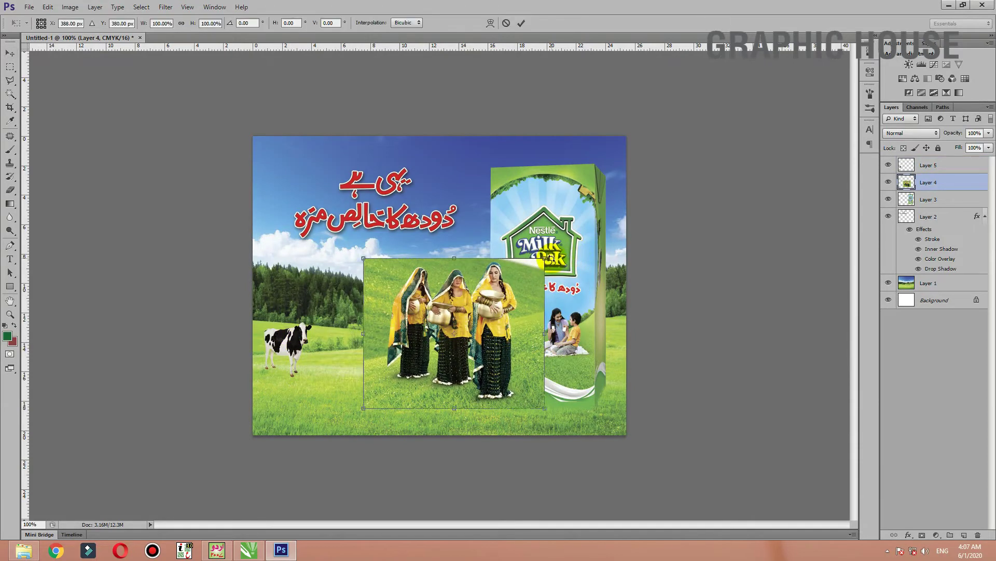
{"action": "left_click_drag", "start_coordinate": [544, 258], "coordinate": [475, 291]}
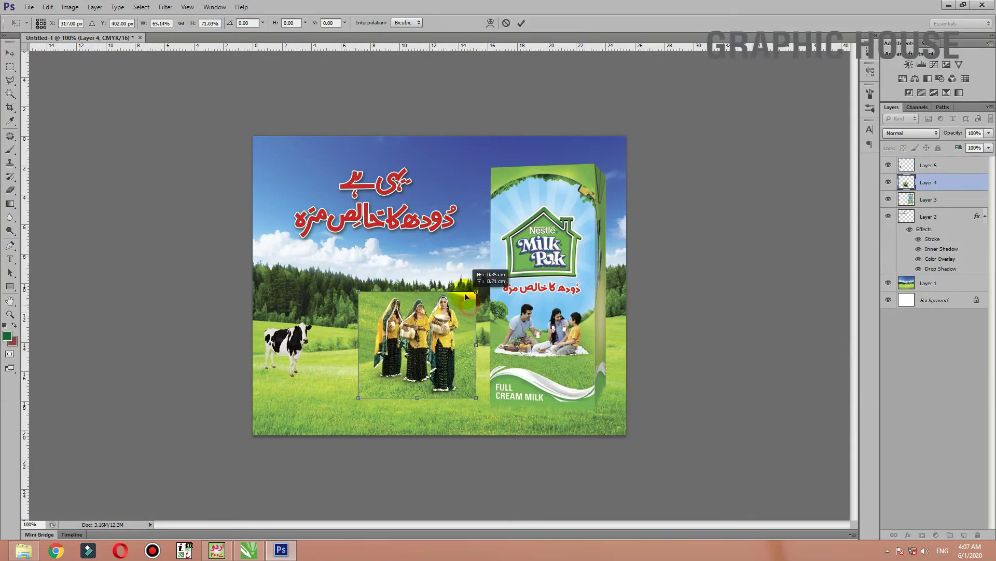
{"action": "key", "text": "Return"}
{"action": "key", "text": "ctrl+plus"}
{"action": "left_click_drag", "start_coordinate": [485, 236], "coordinate": [516, 182]}
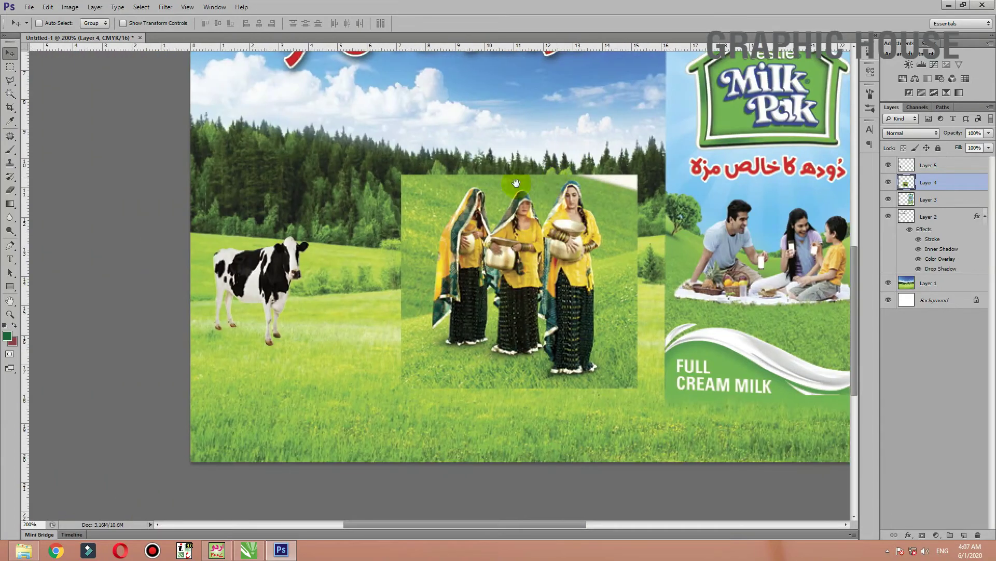
{"action": "mouse_move", "coordinate": [274, 269]}
{"action": "left_mouse_down"}
{"action": "mouse_move", "coordinate": [285, 251]}
{"action": "mouse_move", "coordinate": [339, 273]}
{"action": "left_mouse_up"}
Widen the cow slightly and nudge it up with Free Transform.
{"action": "key", "text": "ctrl+t"}
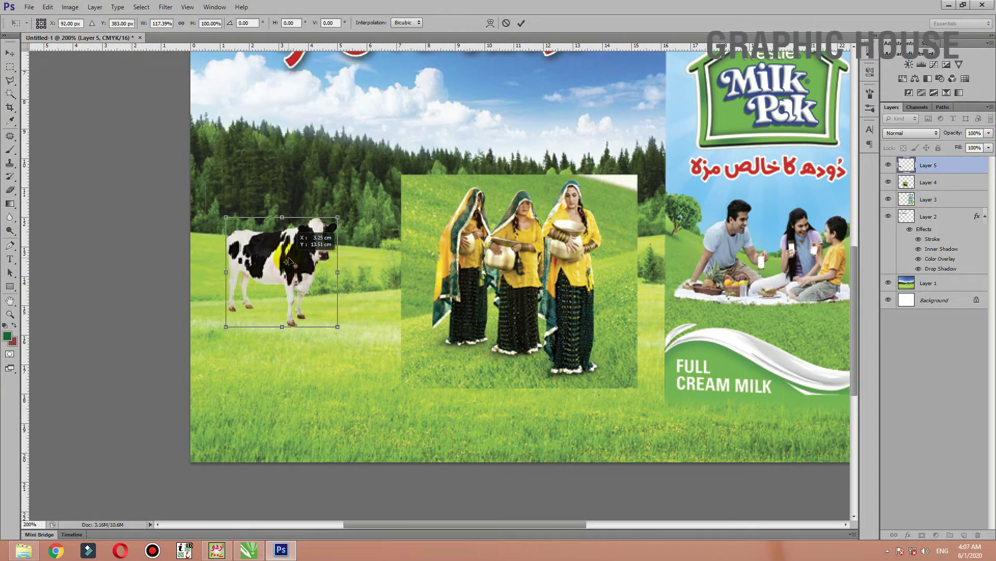
{"action": "mouse_move", "coordinate": [289, 247]}
{"action": "left_mouse_down"}
{"action": "mouse_move", "coordinate": [306, 230]}
{"action": "mouse_move", "coordinate": [346, 313]}
{"action": "left_mouse_up"}
{"action": "key", "text": "Return"}
Add a smaller, horizontally flipped cow copy far back on the meadow; shift the women photo right.
{"action": "key", "text": "ctrl+j"}
{"action": "key", "text": "ctrl+t"}
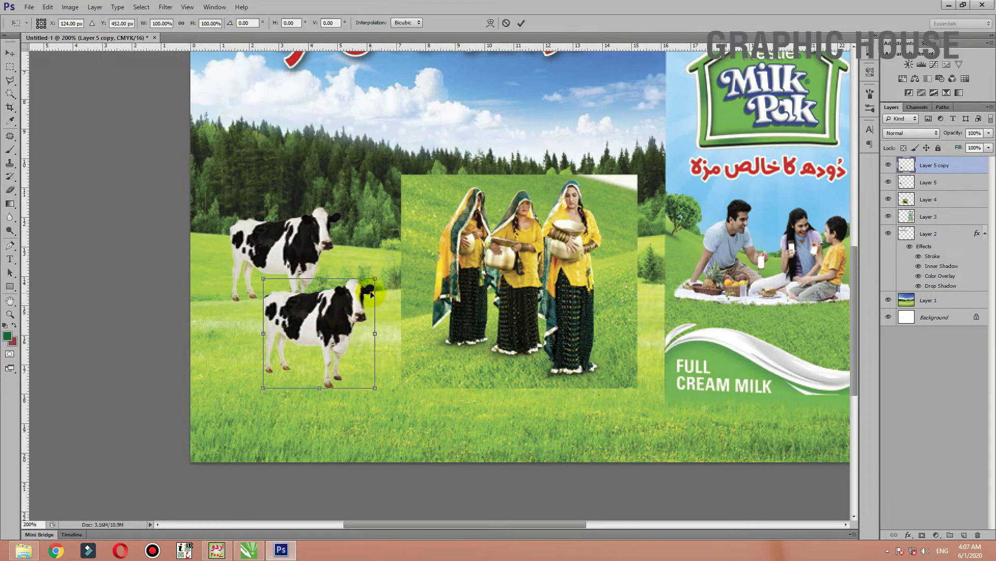
{"action": "right_click", "coordinate": [351, 297]}
{"action": "left_click", "coordinate": [408, 461]}
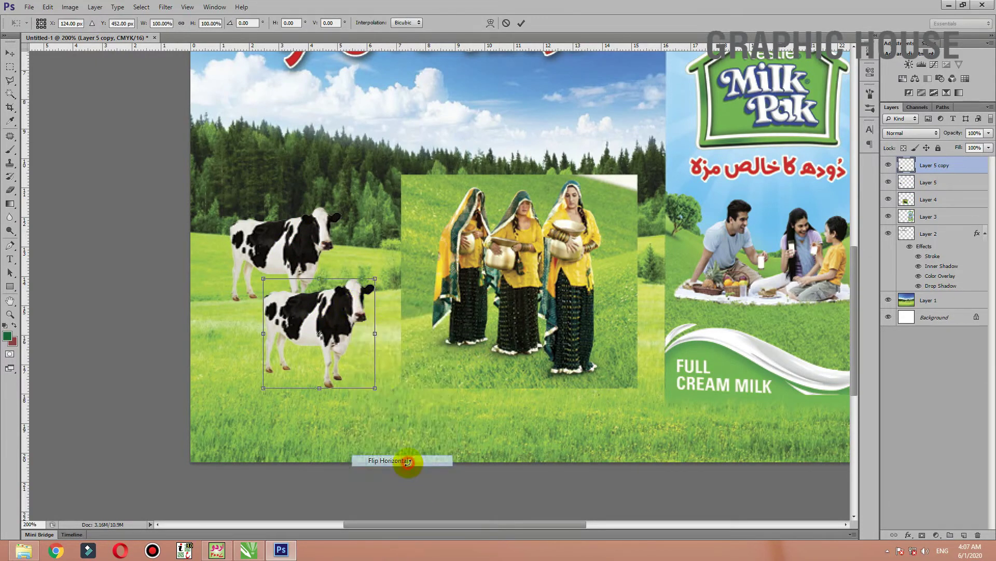
{"action": "mouse_move", "coordinate": [371, 281]}
{"action": "left_mouse_down"}
{"action": "mouse_move", "coordinate": [408, 263]}
{"action": "mouse_move", "coordinate": [357, 316]}
{"action": "left_mouse_up"}
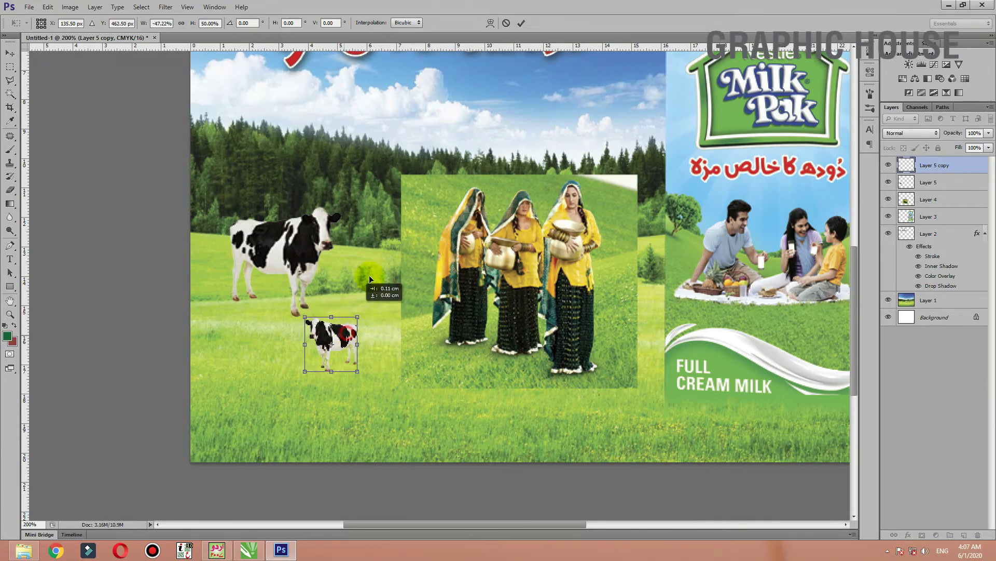
{"action": "left_click_drag", "start_coordinate": [369, 279], "coordinate": [406, 185]}
{"action": "key", "text": "Return"}
{"action": "mouse_move", "coordinate": [612, 268]}
{"action": "left_mouse_down"}
{"action": "mouse_move", "coordinate": [681, 293]}
{"action": "mouse_move", "coordinate": [757, 298]}
{"action": "left_mouse_up"}
{"action": "left_click_drag", "start_coordinate": [376, 248], "coordinate": [400, 237]}
Zoom to 500% on the cows' feet and set the Eraser to 21 px.
{"action": "left_click", "coordinate": [293, 312]}
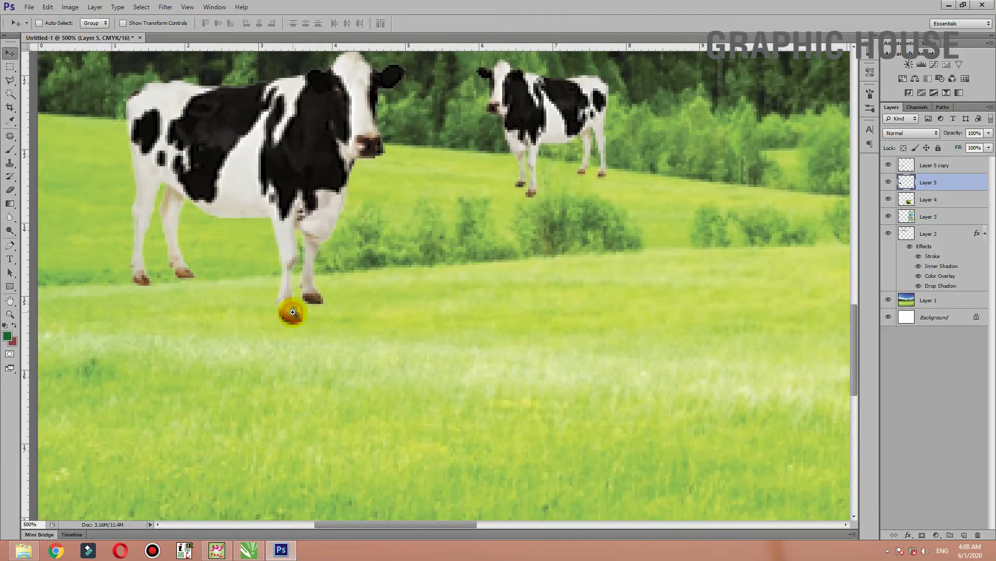
{"action": "left_click", "coordinate": [291, 312]}
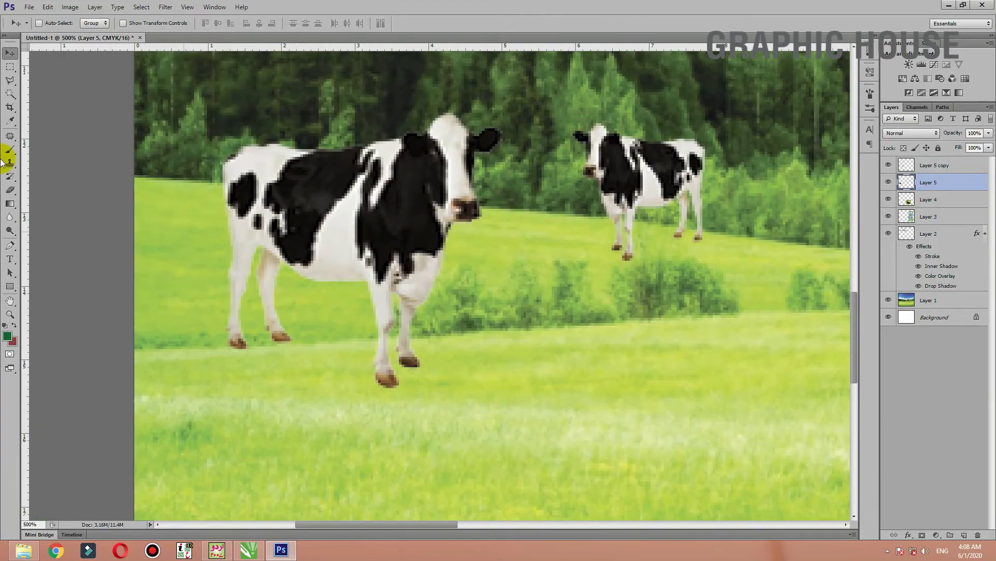
{"action": "left_click", "coordinate": [14, 189]}
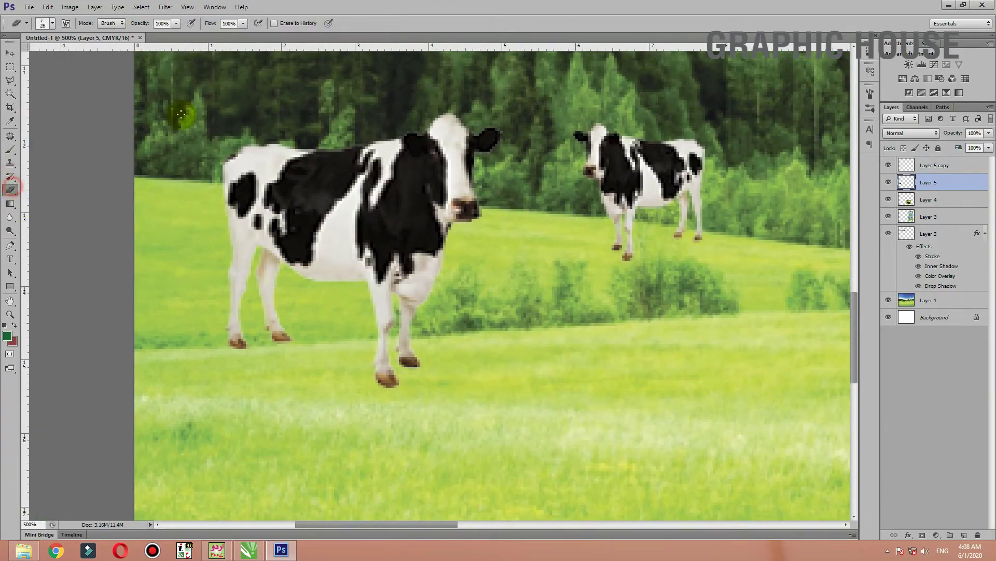
{"action": "left_click", "coordinate": [52, 23]}
{"action": "left_click_drag", "start_coordinate": [26, 54], "coordinate": [24, 58]}
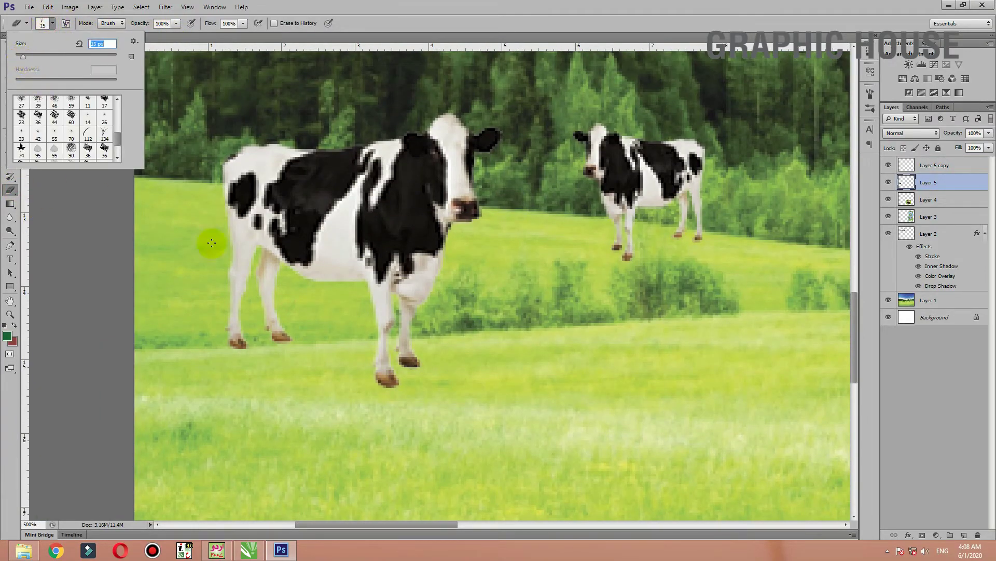
{"action": "left_click", "coordinate": [384, 388]}
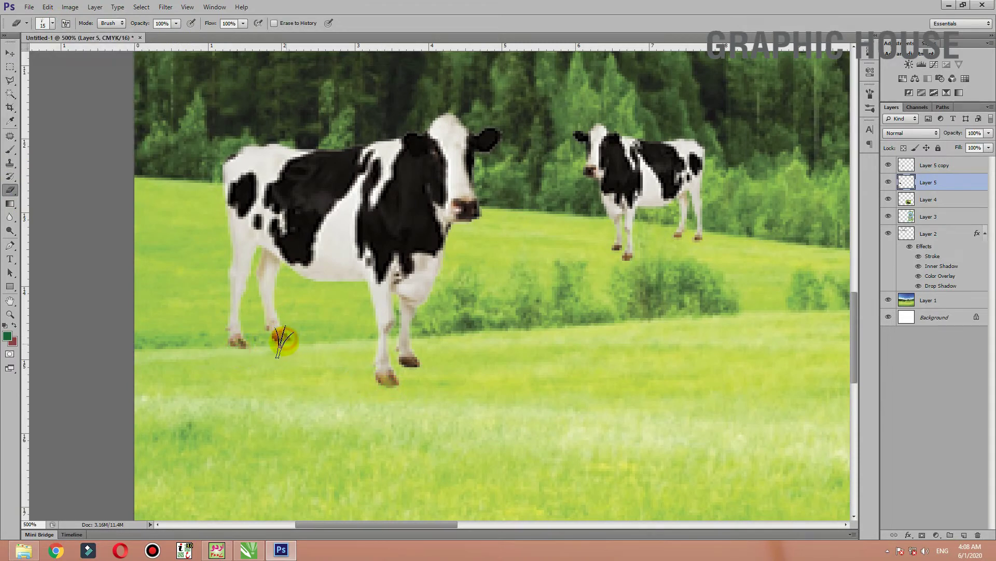
Erase the hoof bottoms on Layer 5 and Layer 5 copy, then zoom back out.
{"action": "left_click", "coordinate": [283, 340]}
{"action": "left_click", "coordinate": [417, 367]}
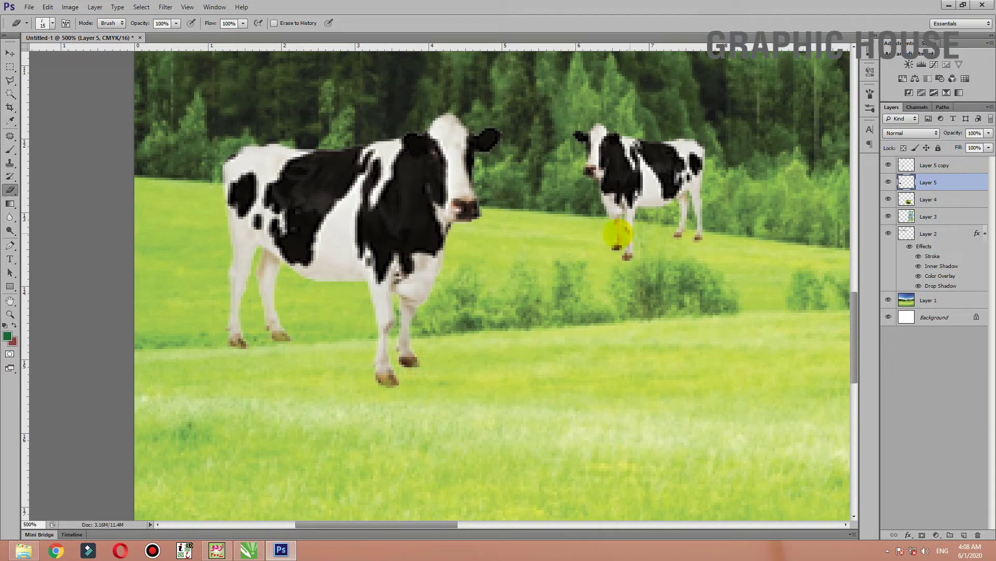
{"action": "left_click", "coordinate": [908, 165]}
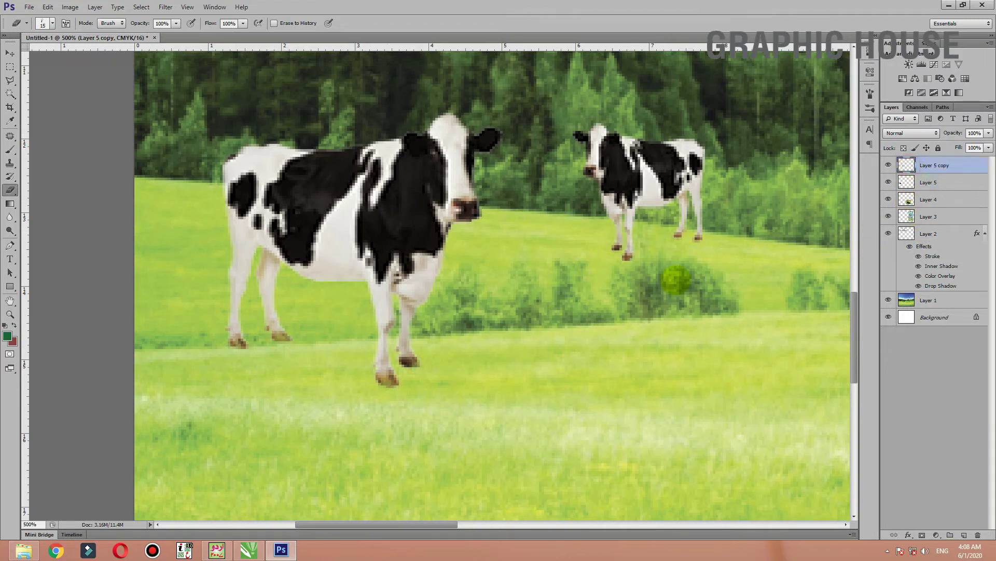
{"action": "left_click", "coordinate": [642, 217]}
{"action": "left_click", "coordinate": [618, 254]}
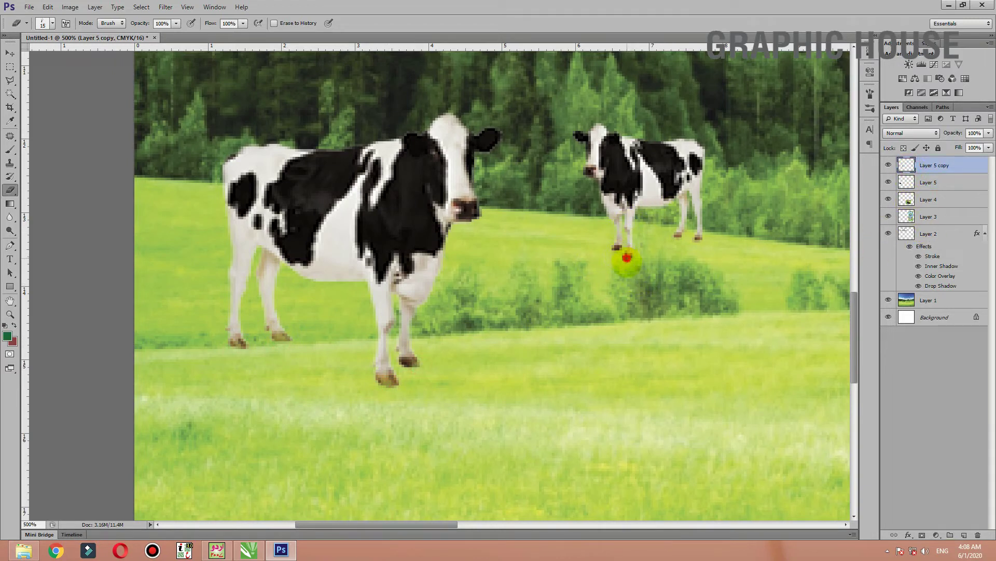
{"action": "left_click", "coordinate": [675, 239]}
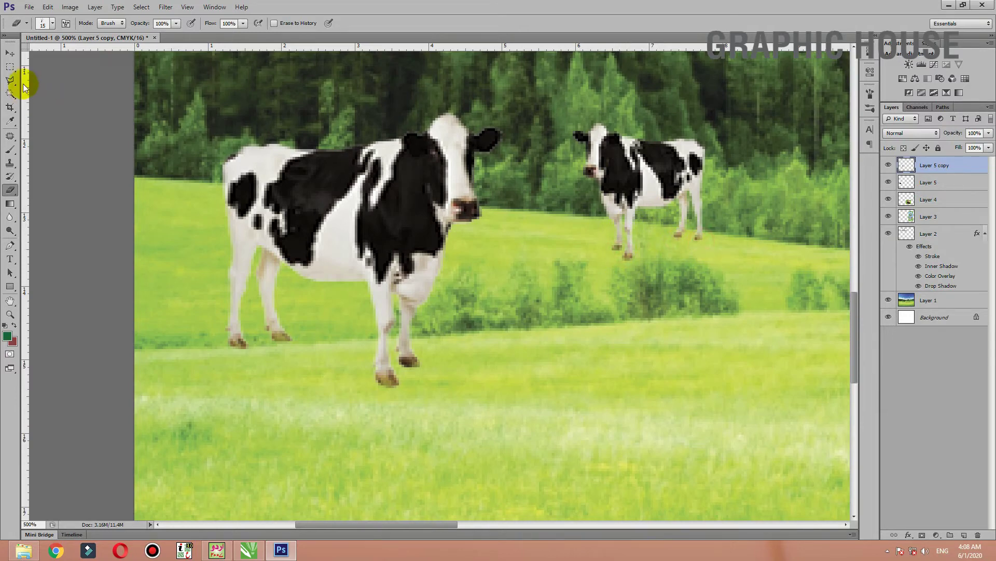
{"action": "left_click", "coordinate": [9, 54]}
{"action": "key", "text": "ctrl+minus"}
{"action": "key", "text": "ctrl+minus"}
{"action": "key", "text": "ctrl+minus"}
{"action": "key", "text": "ctrl+minus"}
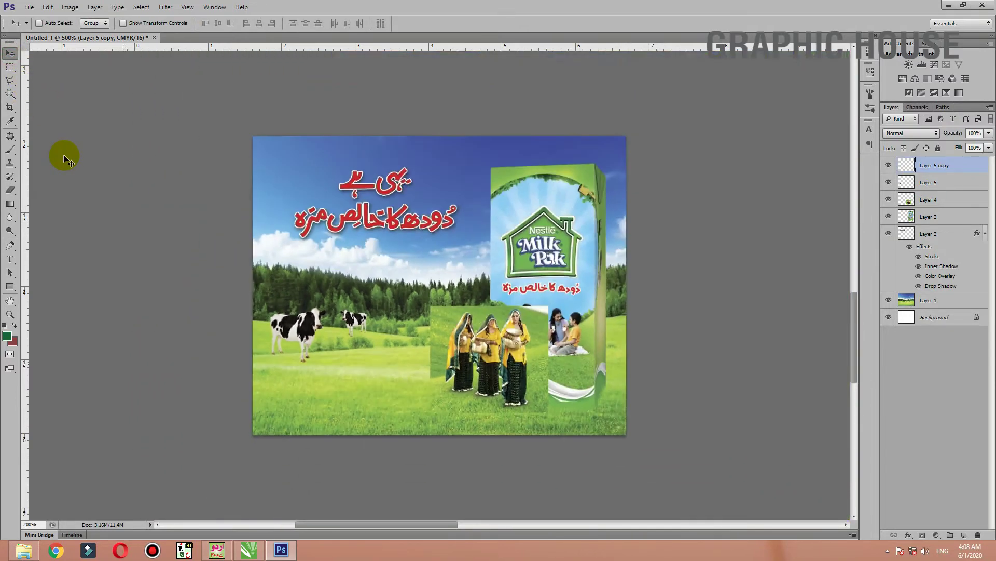
Move the women photo (Layer 4) left of the milk pack, toward the cows.
{"action": "key", "text": "ctrl+plus"}
{"action": "key", "text": "ctrl+plus"}
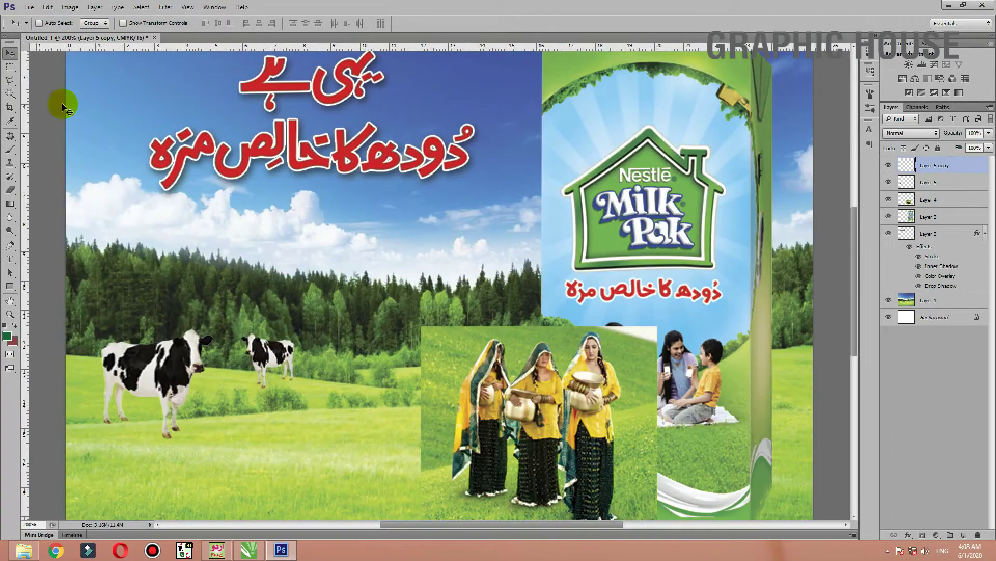
{"action": "left_click_drag", "start_coordinate": [587, 337], "coordinate": [650, 280]}
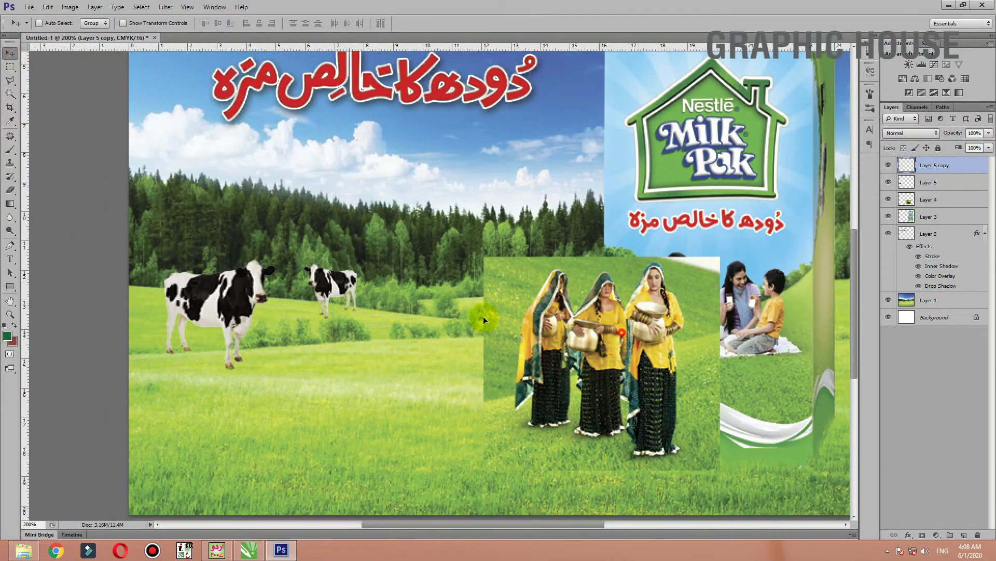
{"action": "mouse_move", "coordinate": [631, 332]}
{"action": "left_mouse_down"}
{"action": "mouse_move", "coordinate": [494, 327]}
{"action": "mouse_move", "coordinate": [487, 314]}
{"action": "left_mouse_up"}
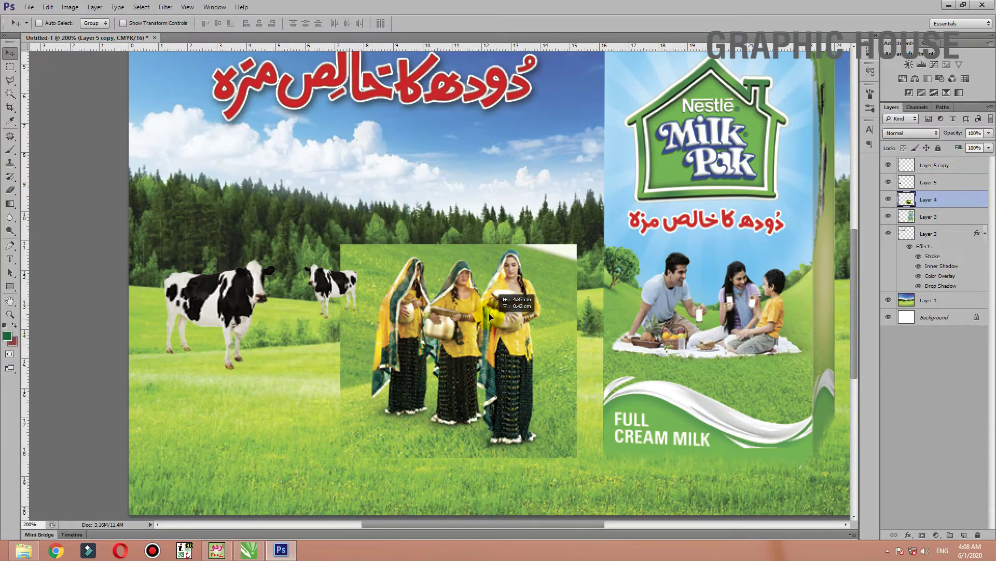
Zoom to 300% and start a Polygonal Lasso outline around the rightmost woman.
{"action": "left_click", "coordinate": [429, 332], "text": "ctrl"}
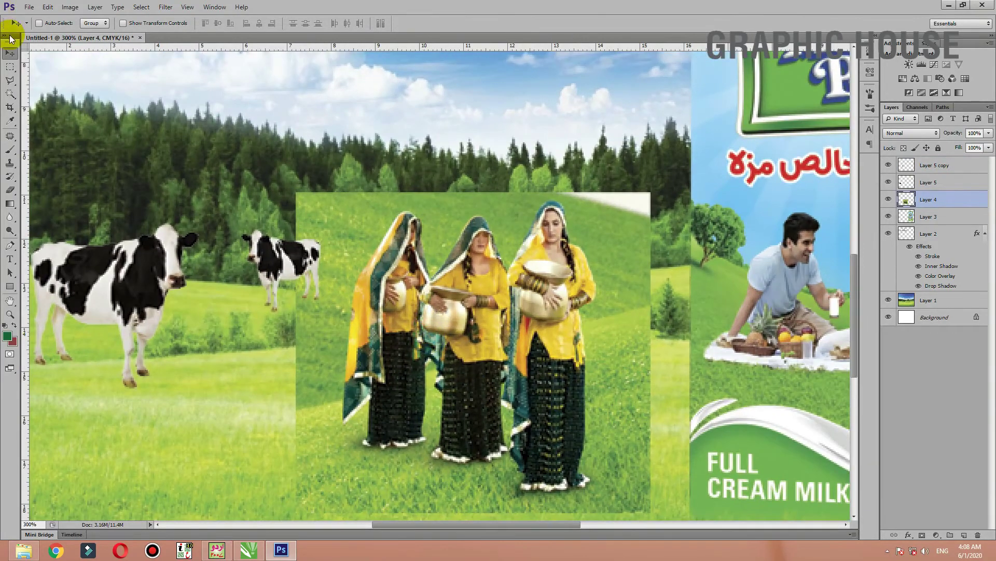
{"action": "left_click", "coordinate": [10, 80]}
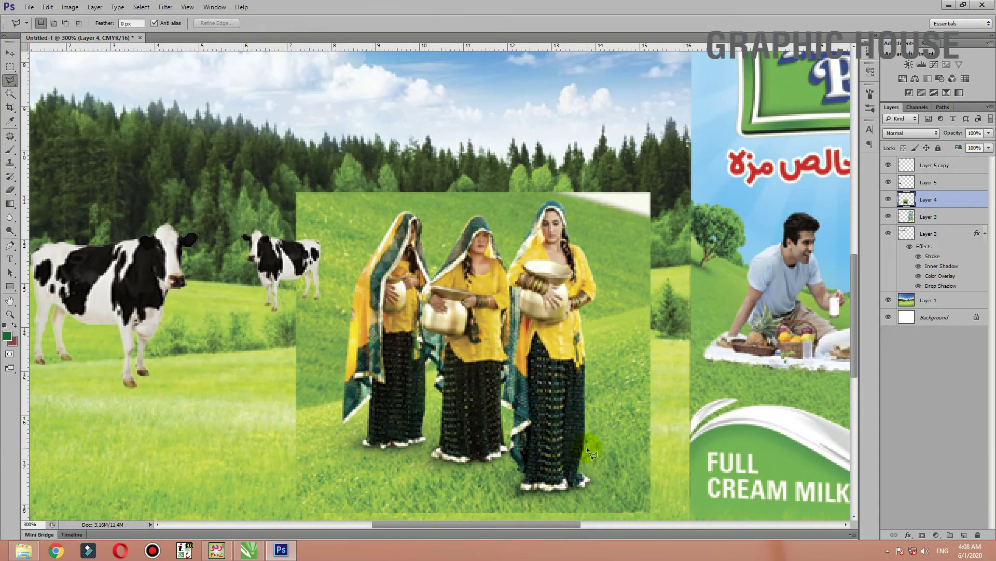
{"action": "left_click", "coordinate": [586, 376]}
{"action": "left_click", "coordinate": [545, 200]}
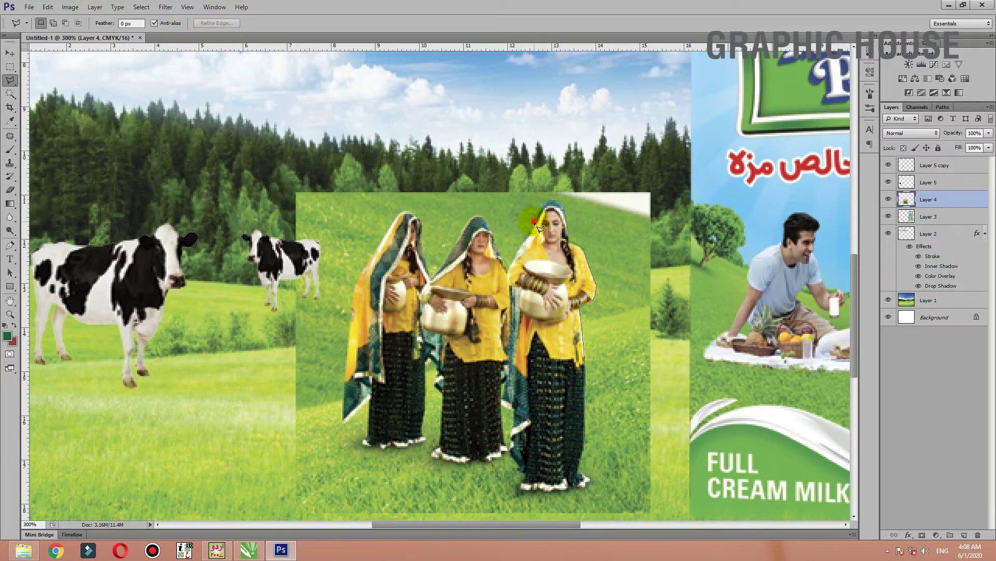
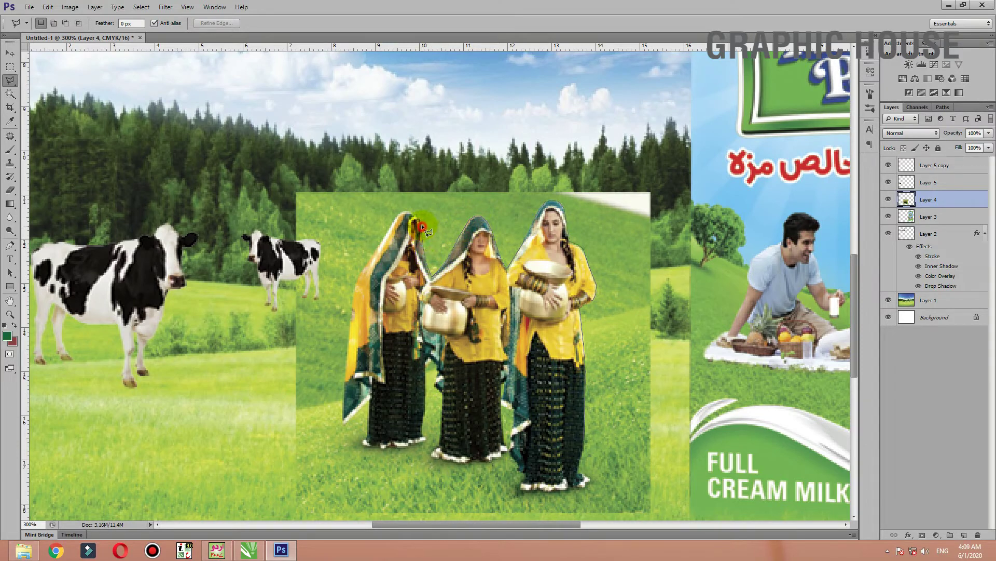
Lasso the three women with their angled grass patch and delete the rectangular background around them.
{"action": "left_click", "coordinate": [405, 211]}
{"action": "left_click", "coordinate": [343, 420]}
{"action": "scroll", "coordinate": [286, 433], "scroll_direction": "down", "scroll_amount": 1}
{"action": "left_click", "coordinate": [281, 468]}
{"action": "left_click", "coordinate": [196, 319]}
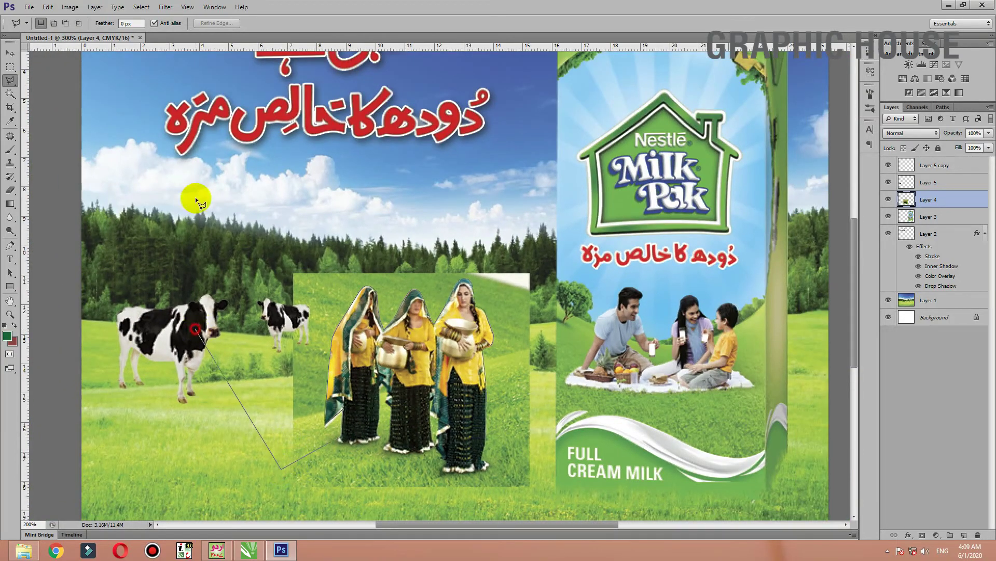
{"action": "left_click", "coordinate": [207, 167]}
{"action": "left_click", "coordinate": [542, 165]}
{"action": "left_click", "coordinate": [608, 343]}
{"action": "left_click", "coordinate": [590, 469]}
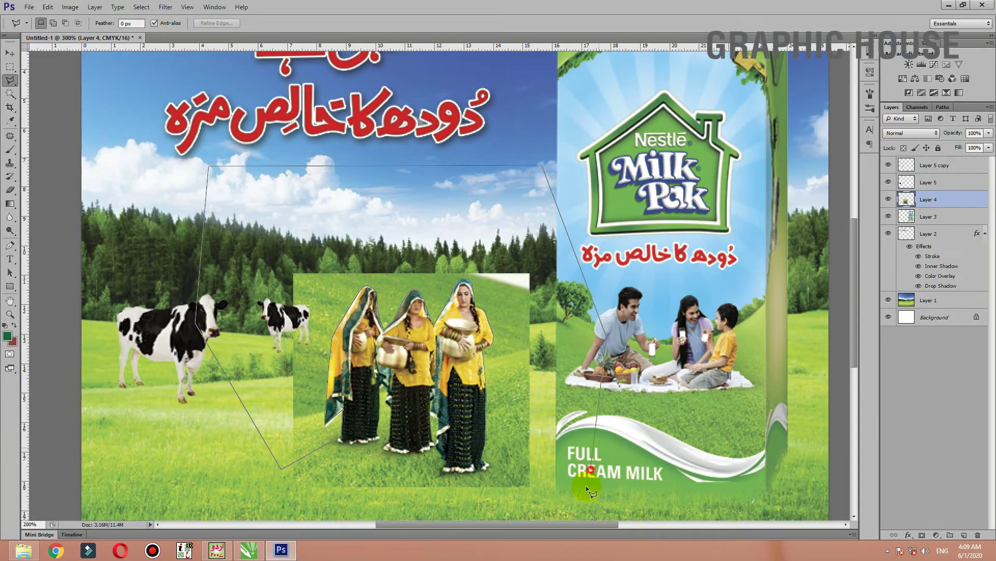
{"action": "left_click", "coordinate": [518, 462]}
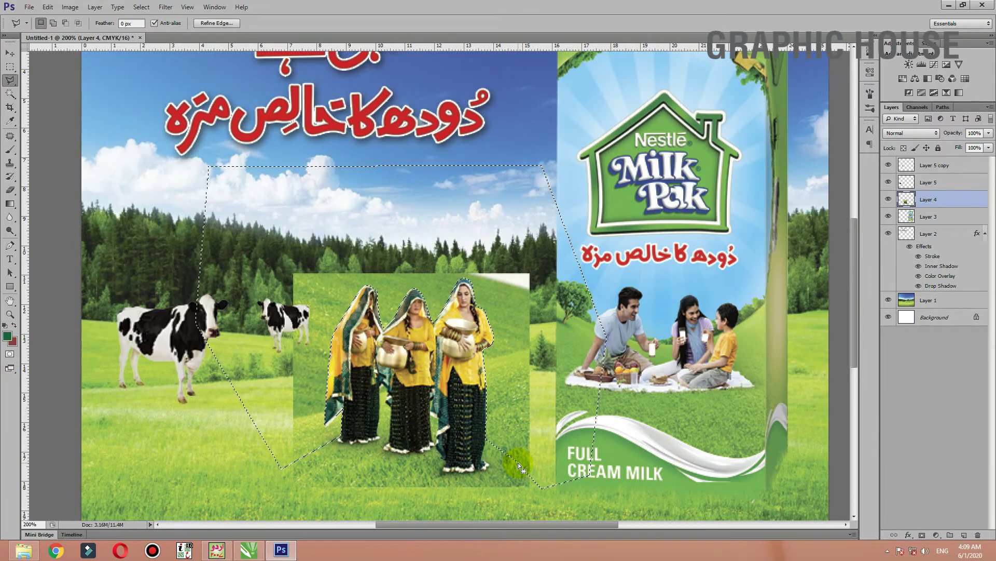
{"action": "key", "text": "Delete"}
{"action": "left_click", "coordinate": [518, 462]}
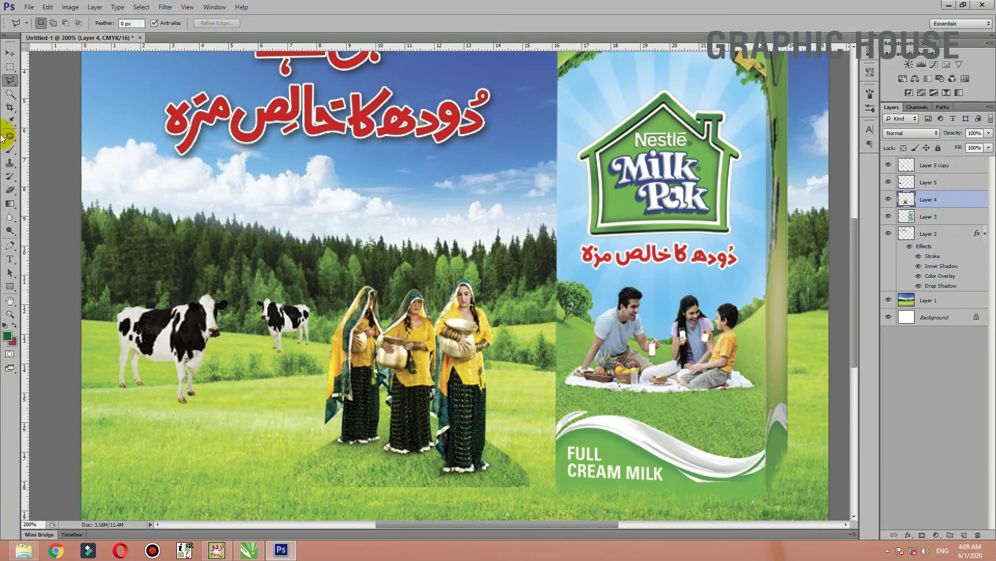
Move the women's layer slightly up and to the left.
{"action": "left_click", "coordinate": [10, 52]}
{"action": "left_click_drag", "start_coordinate": [410, 351], "coordinate": [413, 280]}
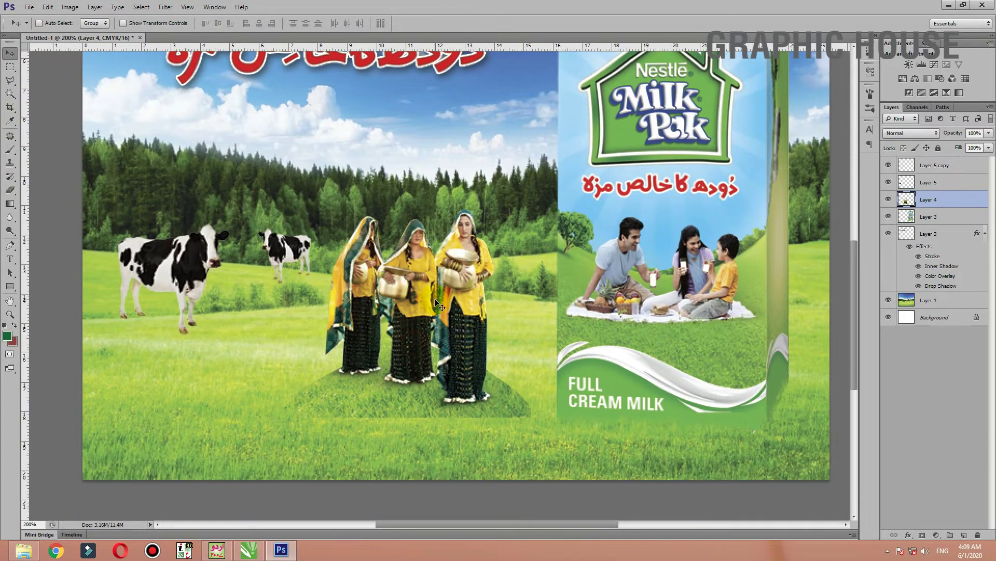
{"action": "left_click_drag", "start_coordinate": [429, 331], "coordinate": [415, 306]}
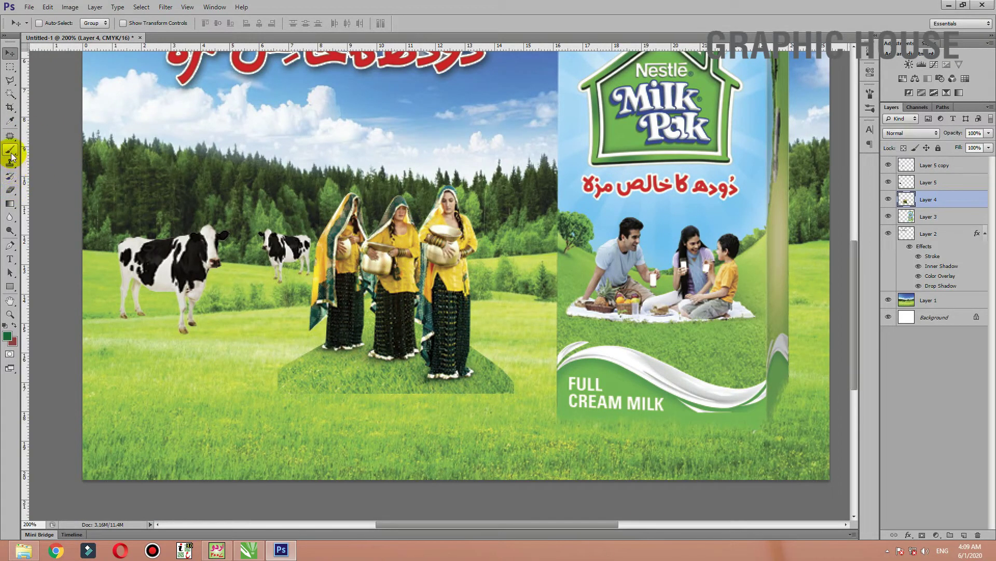
Erase the grass patch's left and diagonal right edges and blend the grass below the skirts.
{"action": "left_click", "coordinate": [10, 190]}
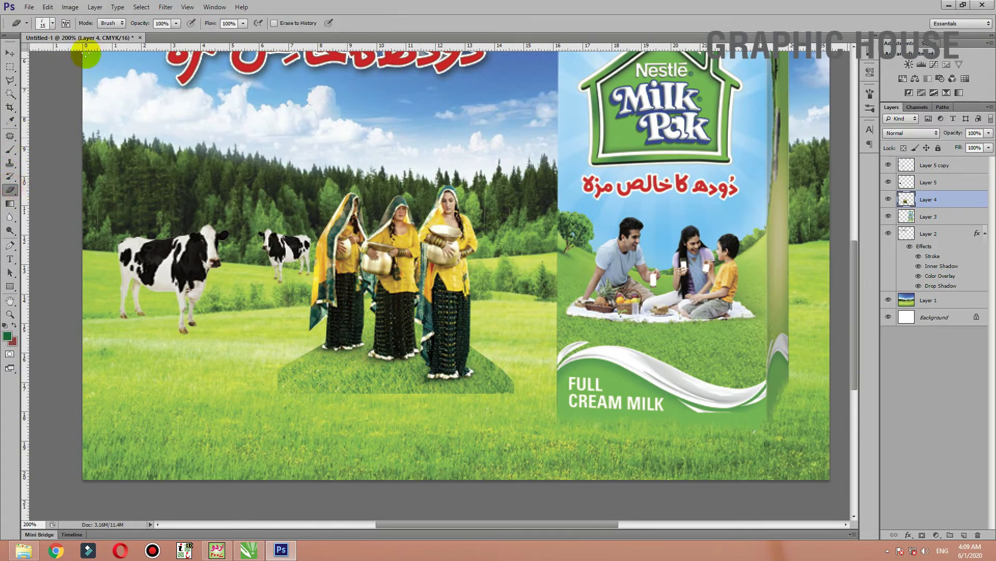
{"action": "left_click", "coordinate": [53, 23]}
{"action": "left_click", "coordinate": [23, 57]}
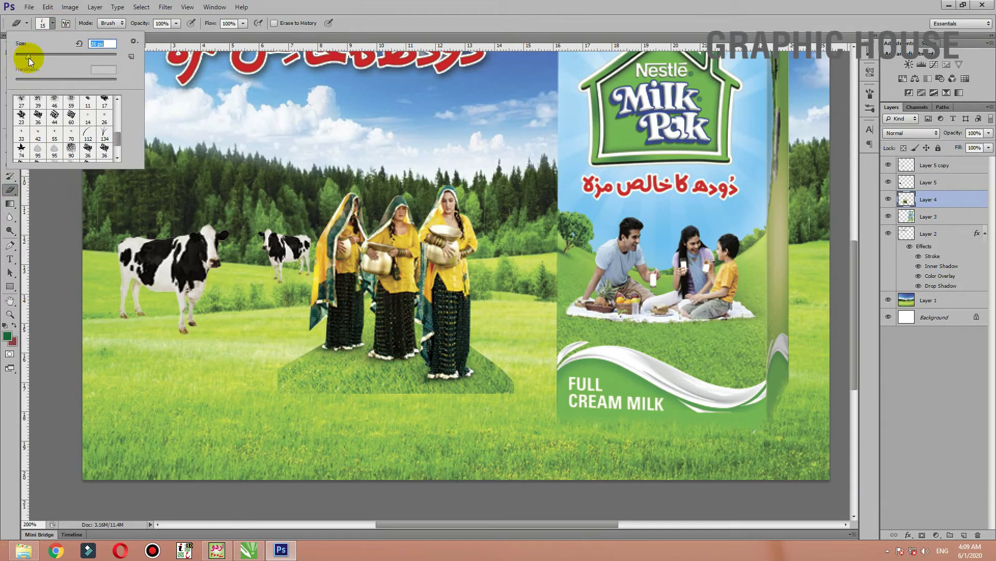
{"action": "left_click", "coordinate": [318, 397]}
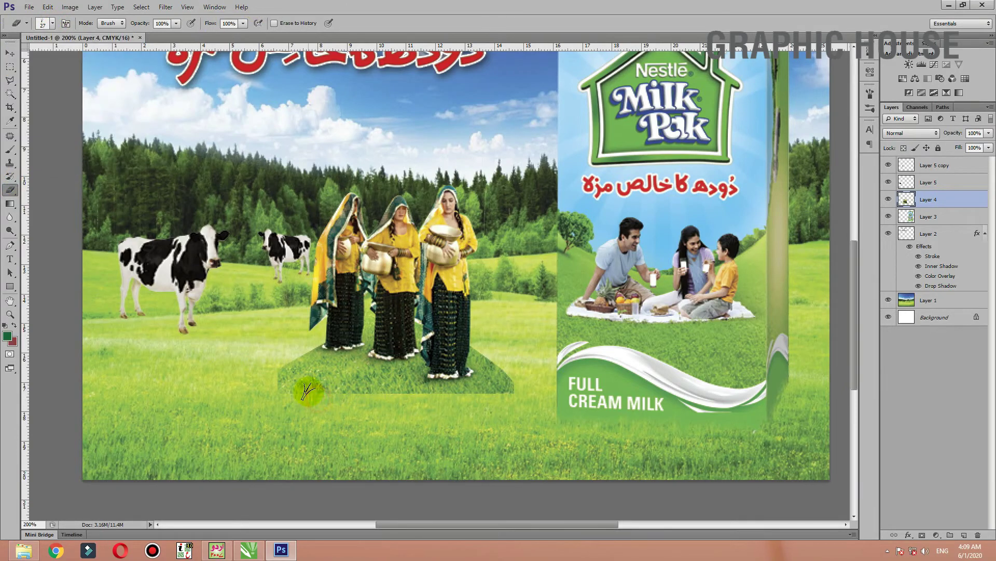
{"action": "left_click", "coordinate": [254, 389]}
{"action": "mouse_move", "coordinate": [305, 380]}
{"action": "left_mouse_down"}
{"action": "mouse_move", "coordinate": [285, 357]}
{"action": "mouse_move", "coordinate": [356, 373]}
{"action": "mouse_move", "coordinate": [327, 389]}
{"action": "mouse_move", "coordinate": [378, 396]}
{"action": "mouse_move", "coordinate": [423, 393]}
{"action": "mouse_move", "coordinate": [509, 362]}
{"action": "mouse_move", "coordinate": [475, 371]}
{"action": "left_mouse_up"}
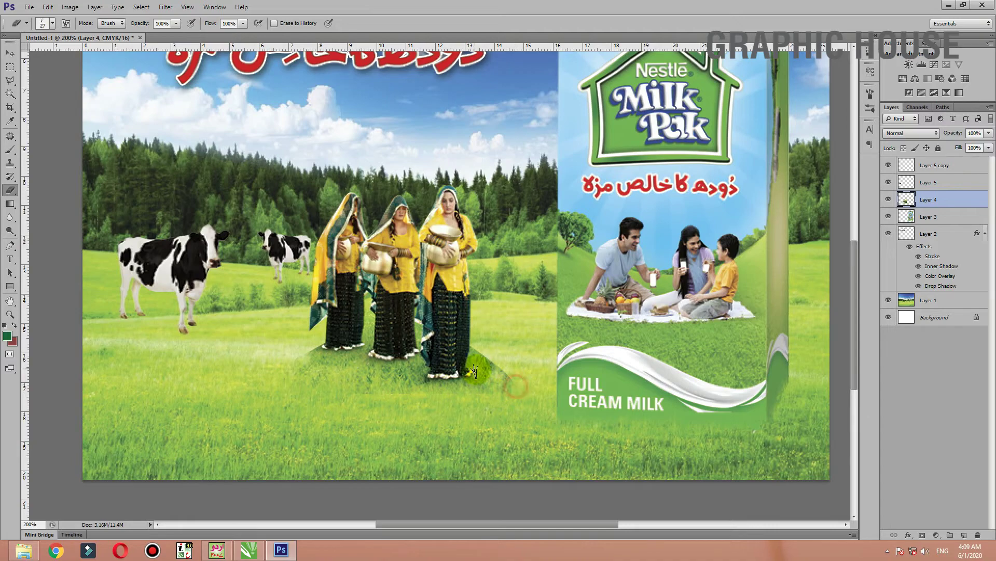
{"action": "left_click", "coordinate": [497, 383], "text": "ctrl"}
{"action": "mouse_move", "coordinate": [473, 336]}
{"action": "left_mouse_down"}
{"action": "mouse_move", "coordinate": [507, 370]}
{"action": "mouse_move", "coordinate": [456, 319]}
{"action": "mouse_move", "coordinate": [515, 388]}
{"action": "left_mouse_up"}
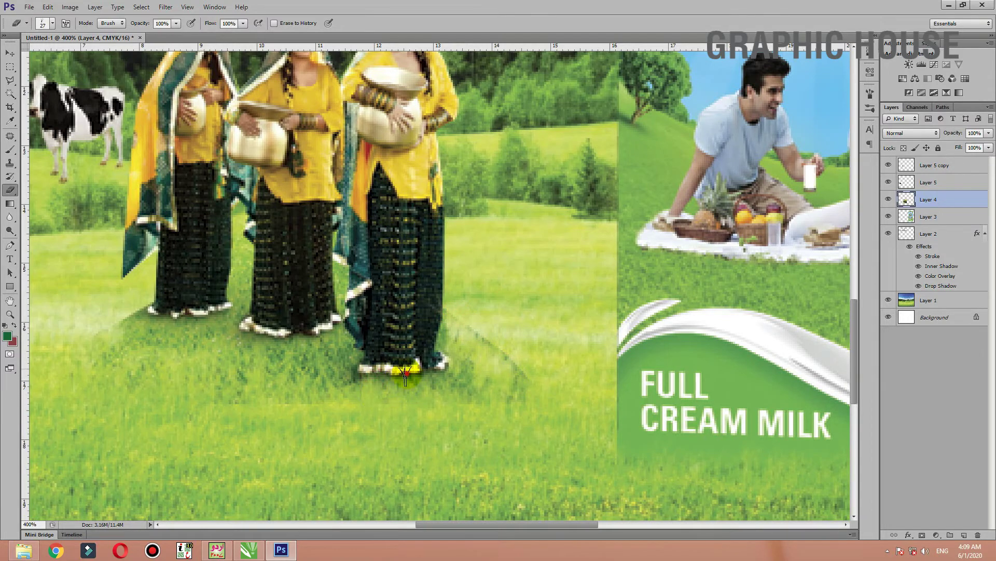
{"action": "mouse_move", "coordinate": [395, 380]}
{"action": "left_mouse_down"}
{"action": "mouse_move", "coordinate": [430, 406]}
{"action": "mouse_move", "coordinate": [307, 343]}
{"action": "mouse_move", "coordinate": [262, 367]}
{"action": "left_mouse_up"}
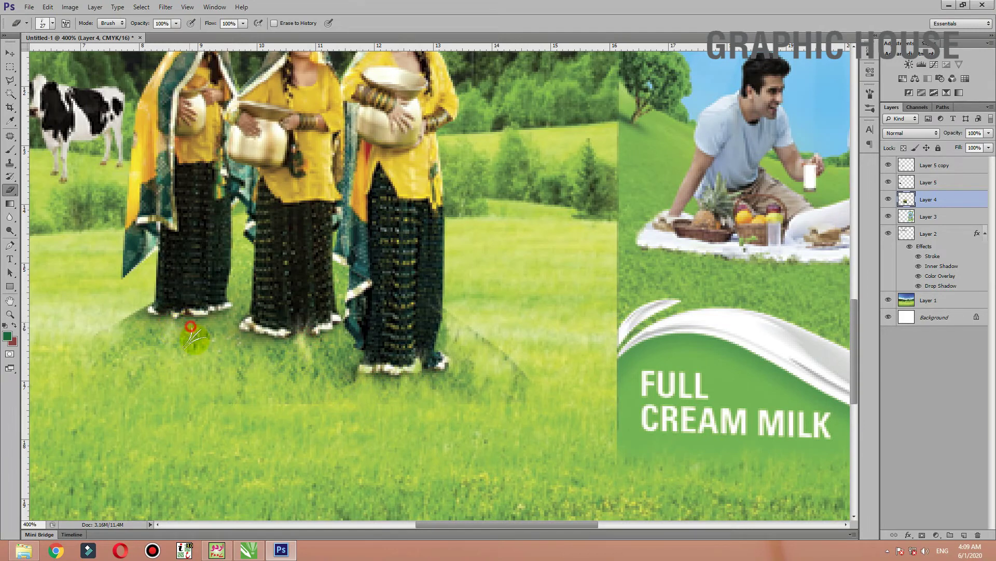
{"action": "mouse_move", "coordinate": [191, 326]}
{"action": "left_mouse_down"}
{"action": "mouse_move", "coordinate": [200, 333]}
{"action": "mouse_move", "coordinate": [93, 352]}
{"action": "mouse_move", "coordinate": [94, 379]}
{"action": "mouse_move", "coordinate": [152, 391]}
{"action": "mouse_move", "coordinate": [500, 391]}
{"action": "mouse_move", "coordinate": [519, 372]}
{"action": "mouse_move", "coordinate": [485, 340]}
{"action": "left_mouse_up"}
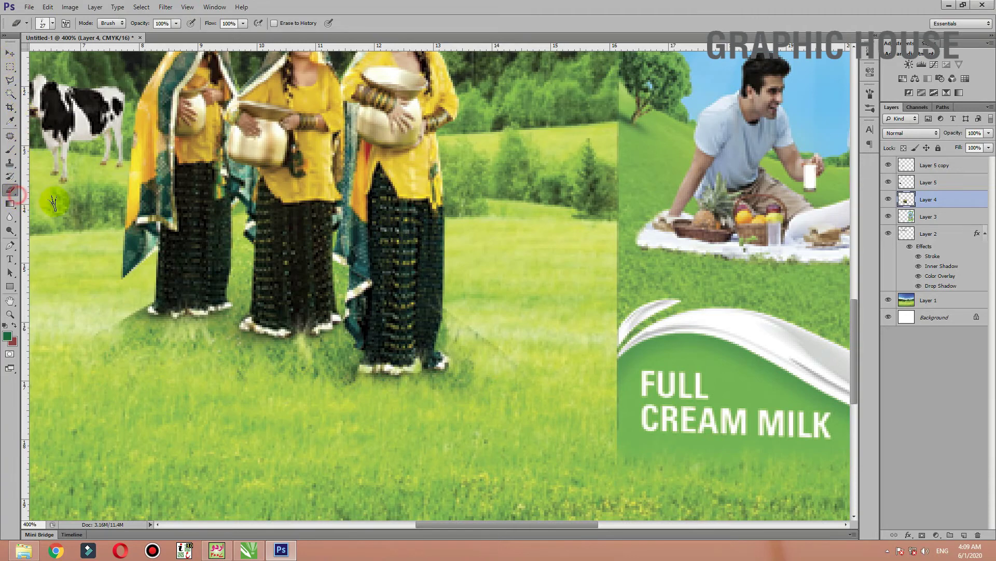
Switch to a smaller soft round eraser tip and smooth the grass beneath the women's feet.
{"action": "left_click", "coordinate": [42, 23]}
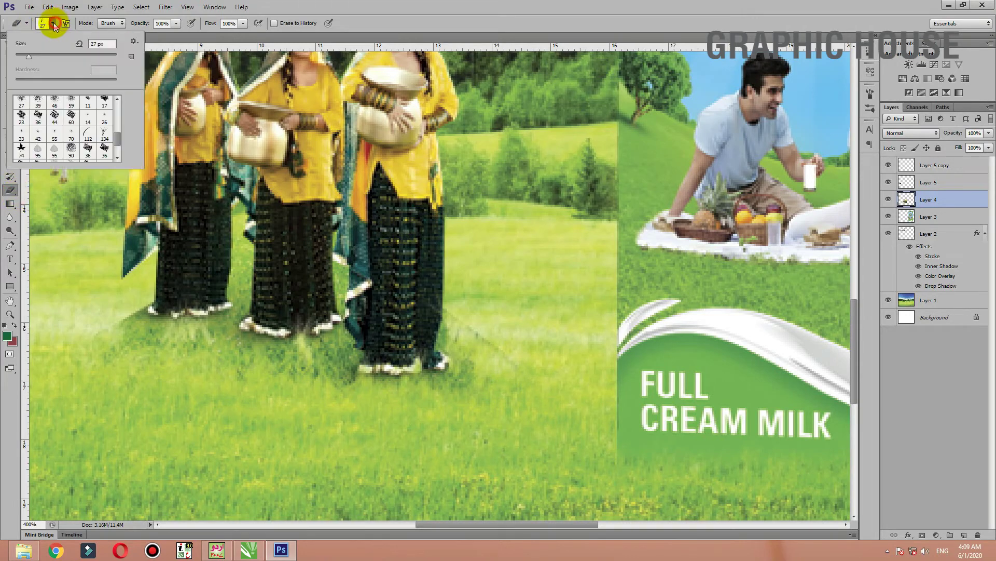
{"action": "left_click", "coordinate": [89, 101]}
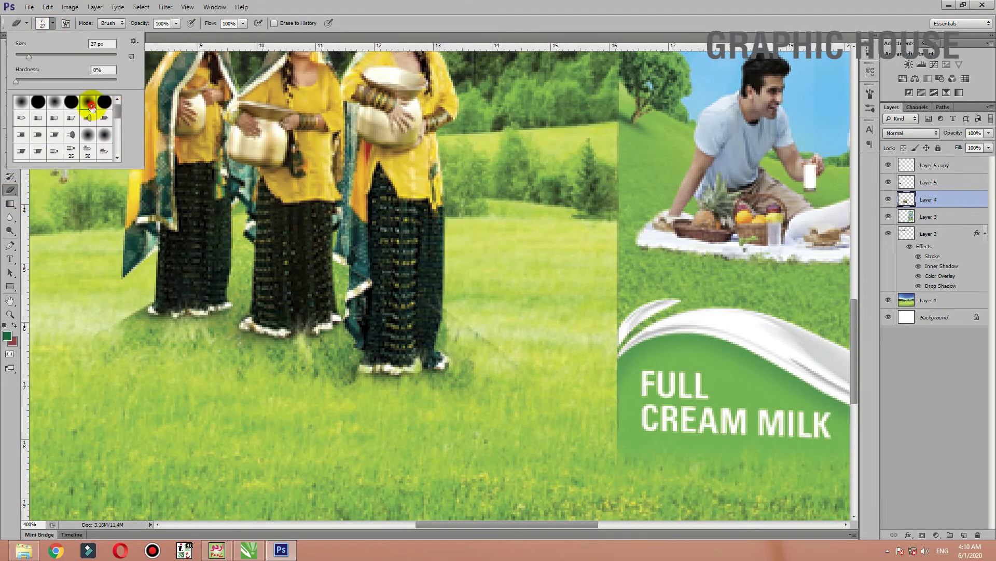
{"action": "left_click", "coordinate": [410, 418]}
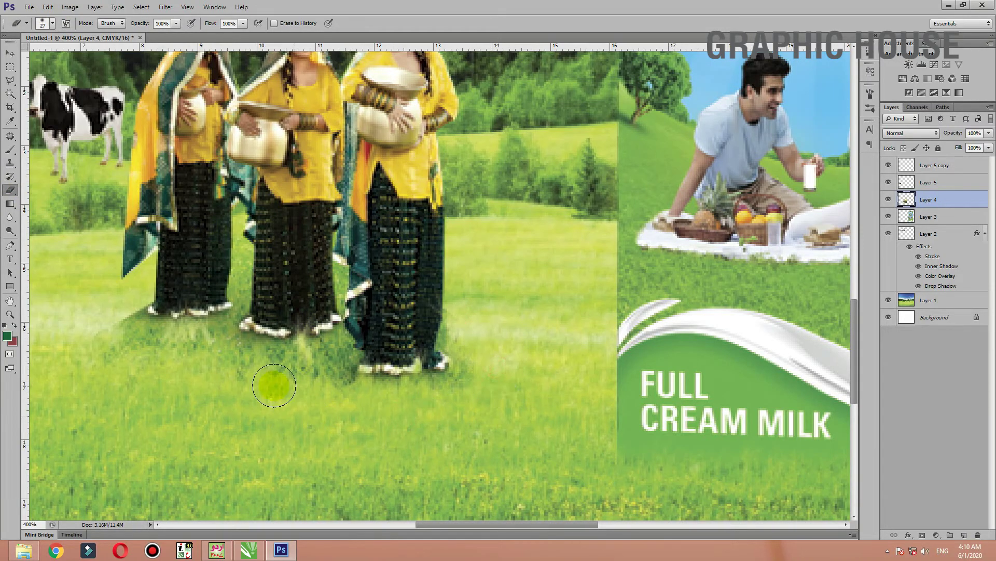
{"action": "key", "text": "bracketleft"}
{"action": "key", "text": "bracketleft"}
{"action": "key", "text": "bracketleft"}
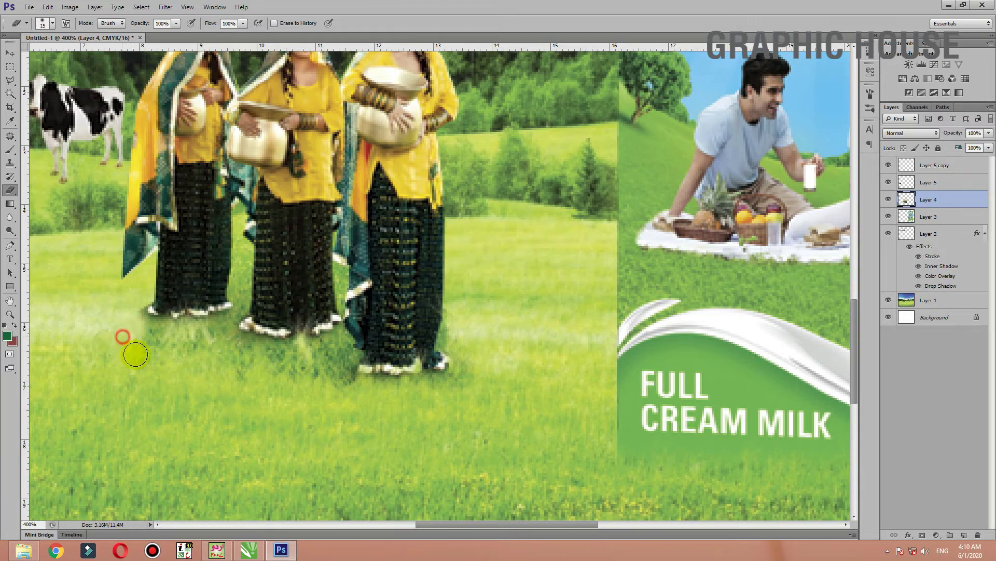
{"action": "mouse_move", "coordinate": [118, 335]}
{"action": "left_mouse_down"}
{"action": "mouse_move", "coordinate": [225, 374]}
{"action": "mouse_move", "coordinate": [211, 356]}
{"action": "mouse_move", "coordinate": [138, 338]}
{"action": "mouse_move", "coordinate": [258, 372]}
{"action": "mouse_move", "coordinate": [333, 362]}
{"action": "mouse_move", "coordinate": [344, 375]}
{"action": "mouse_move", "coordinate": [296, 345]}
{"action": "mouse_move", "coordinate": [227, 351]}
{"action": "left_mouse_up"}
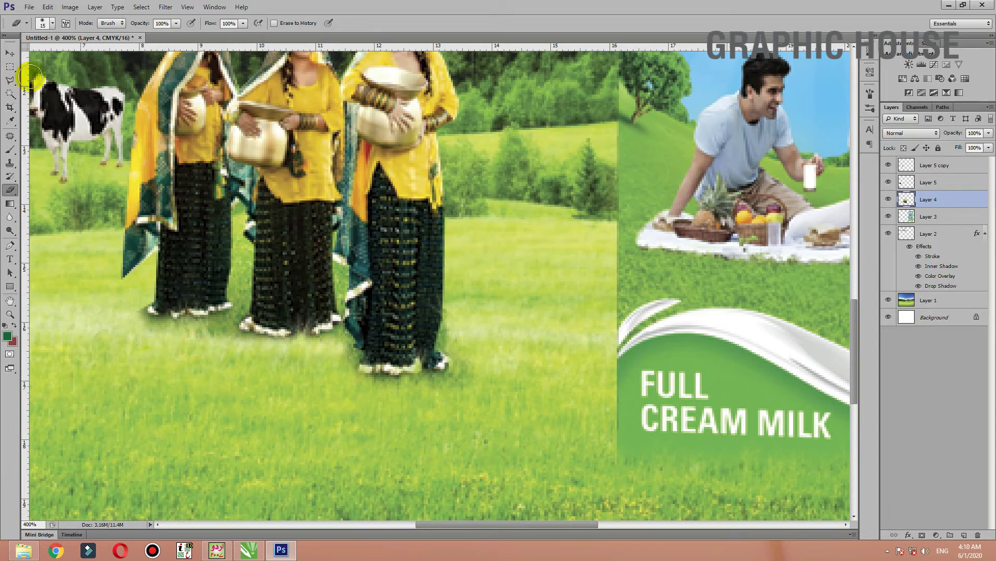
{"action": "left_click", "coordinate": [9, 52]}
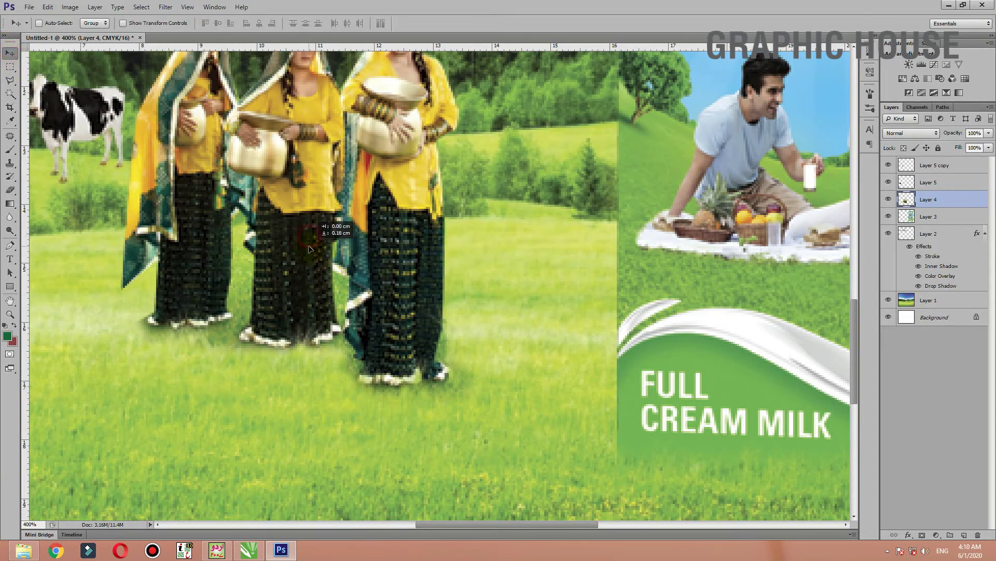
{"action": "key", "text": "ctrl+minus"}
{"action": "key", "text": "ctrl+minus"}
{"action": "key", "text": "ctrl+minus"}
{"action": "key", "text": "ctrl+plus"}
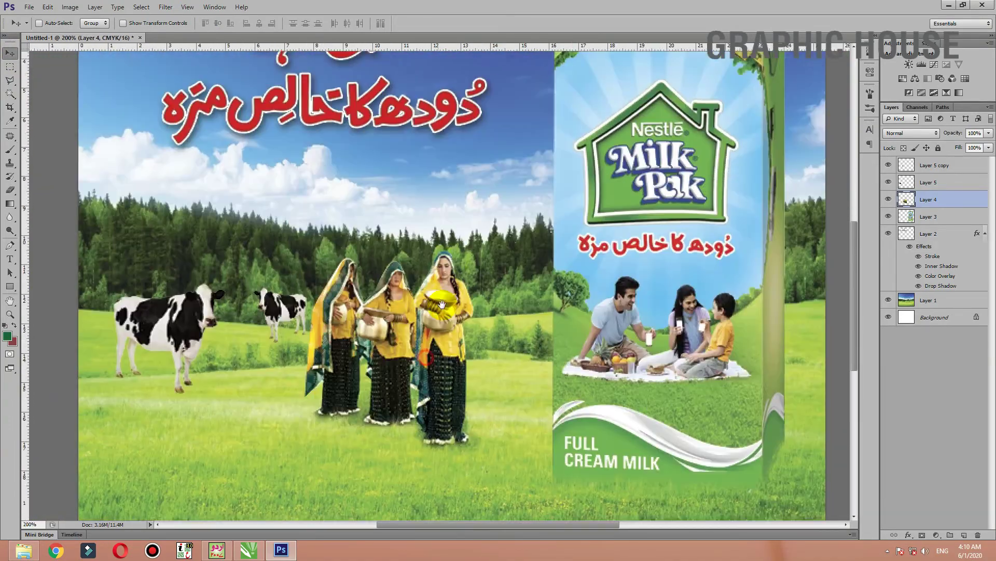
{"action": "left_click_drag", "start_coordinate": [396, 449], "coordinate": [442, 303]}
{"action": "key", "text": "ctrl+minus"}
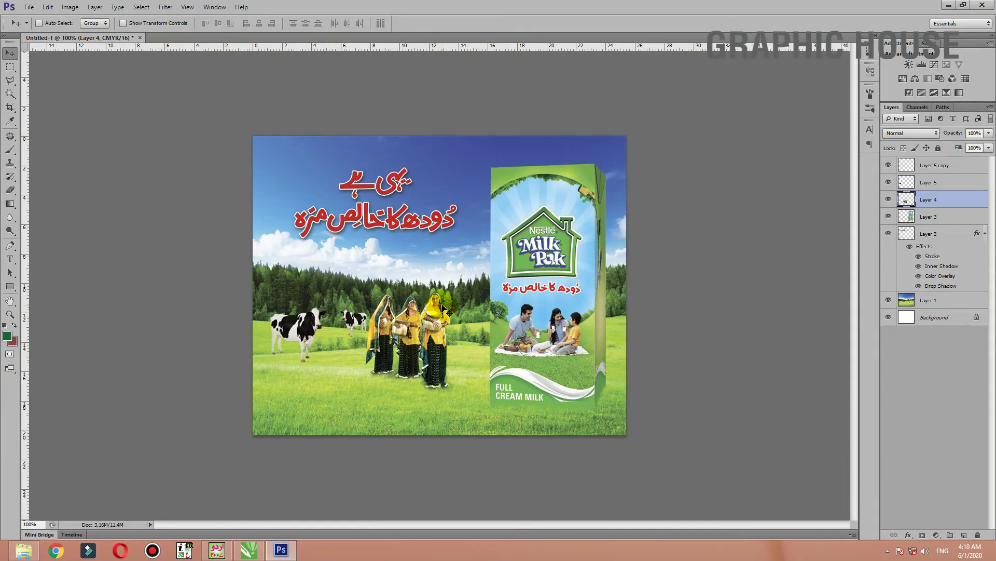
{"action": "left_click", "coordinate": [544, 248]}
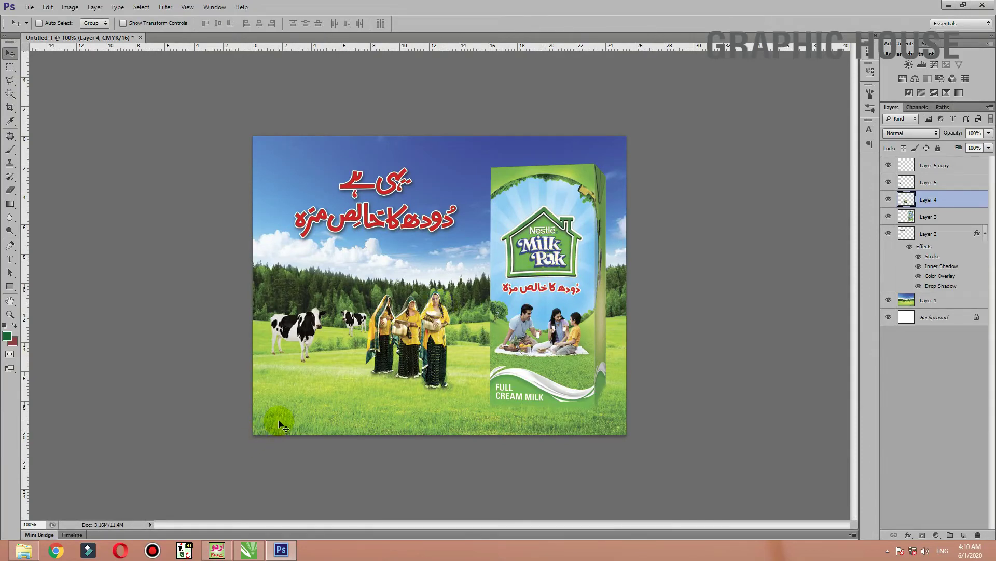
Duplicate the carton to the left, cut out its logo area, and paste the logo as a new layer.
{"action": "left_click", "coordinate": [909, 220]}
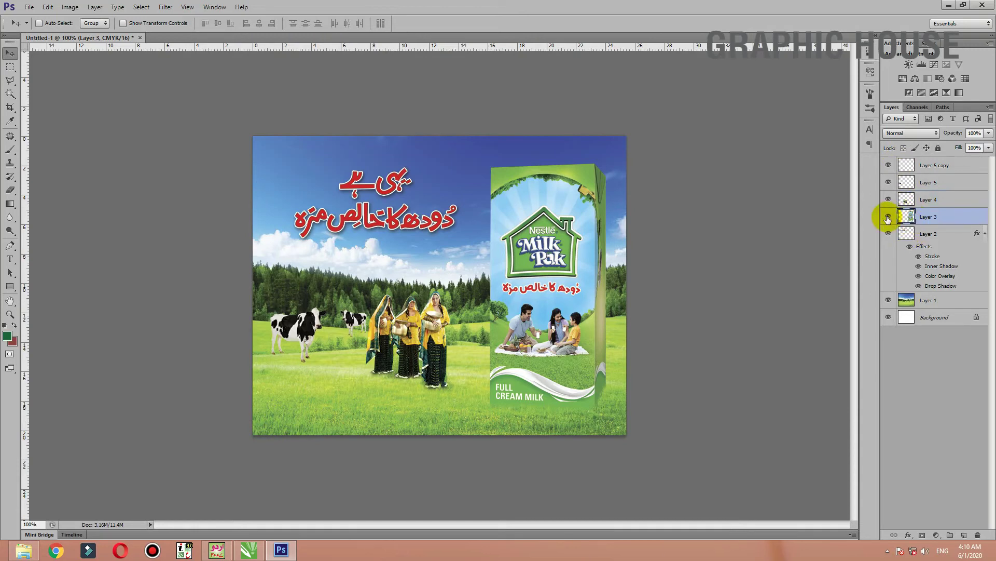
{"action": "left_click_drag", "start_coordinate": [624, 231], "coordinate": [364, 245]}
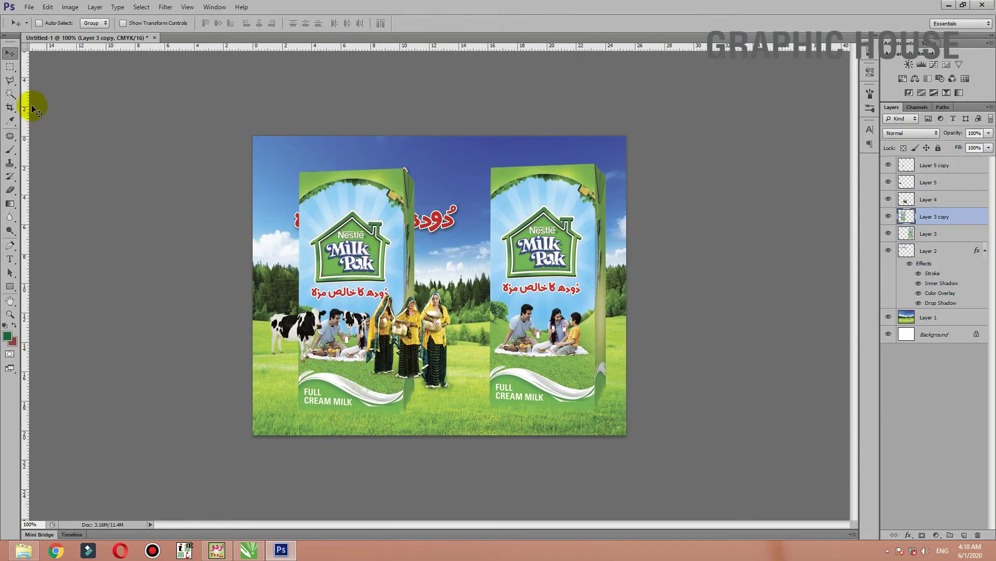
{"action": "left_click", "coordinate": [10, 67]}
{"action": "left_click_drag", "start_coordinate": [305, 215], "coordinate": [398, 284]}
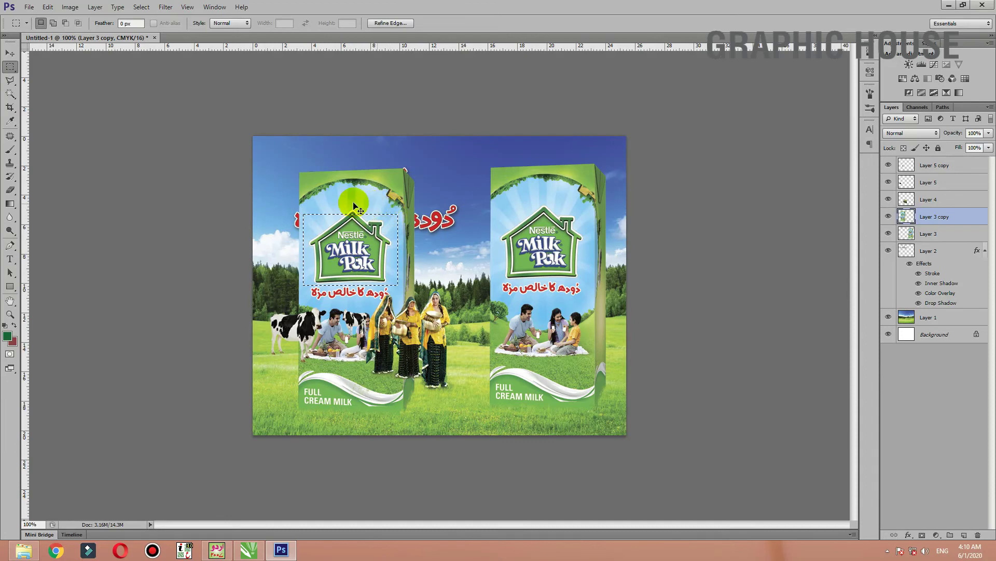
{"action": "left_click_drag", "start_coordinate": [303, 204], "coordinate": [398, 287]}
{"action": "key", "text": "Delete"}
{"action": "key", "text": "ctrl+d"}
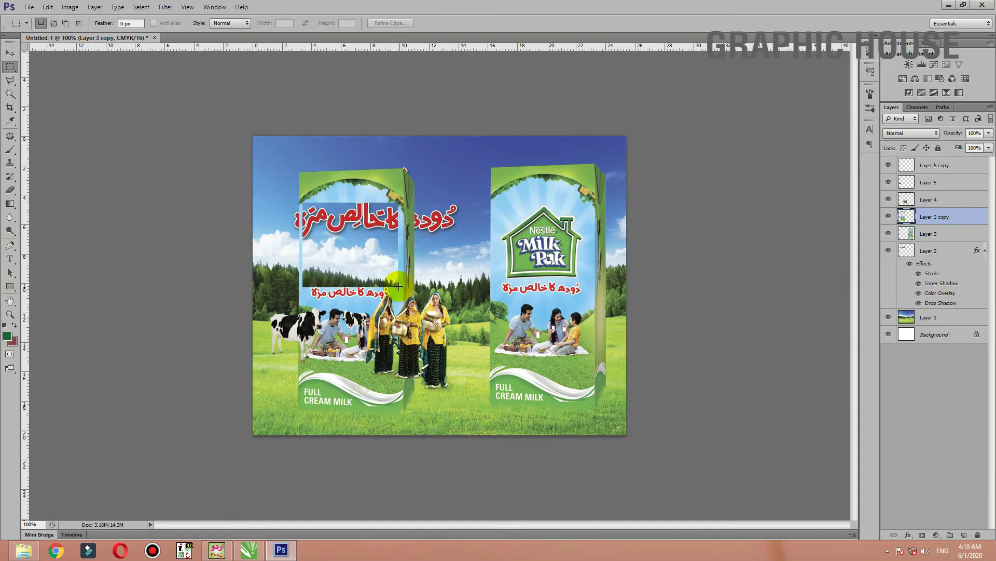
{"action": "key", "text": "ctrl+v"}
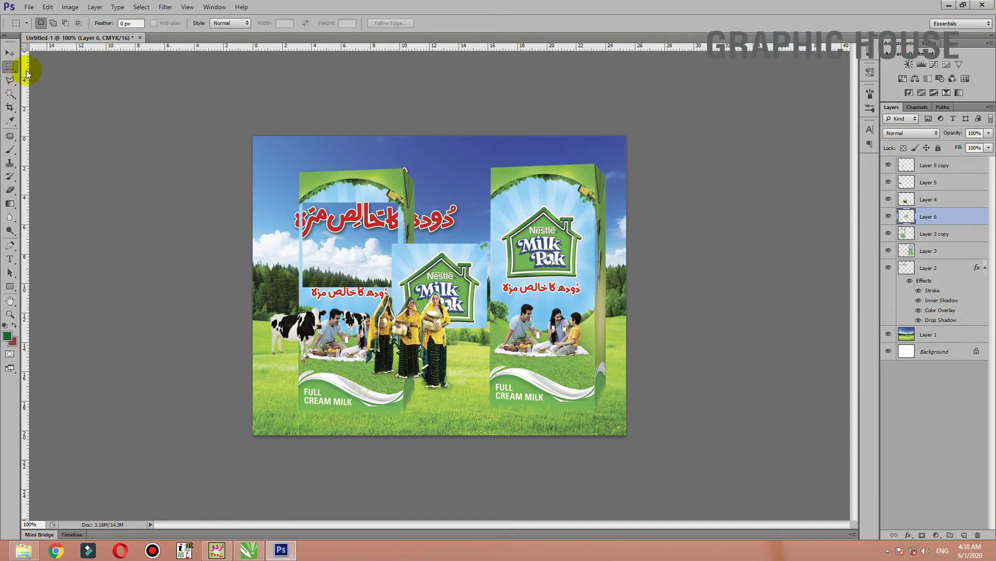
Delete the duplicate left carton, move the logo bottom-left, and raise Layer 6 in the stack.
{"action": "left_click", "coordinate": [10, 53]}
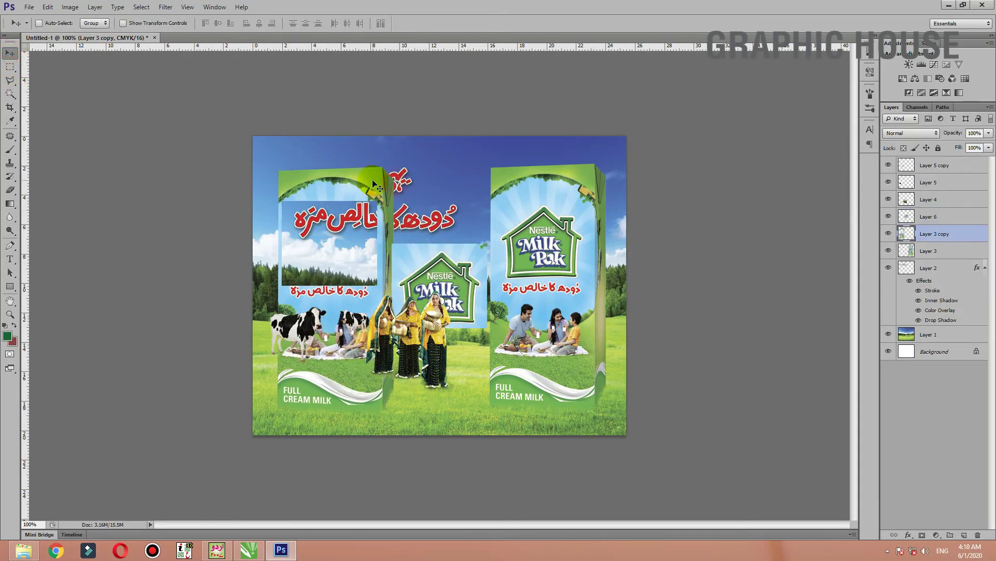
{"action": "left_click", "coordinate": [929, 234]}
{"action": "key", "text": "Delete"}
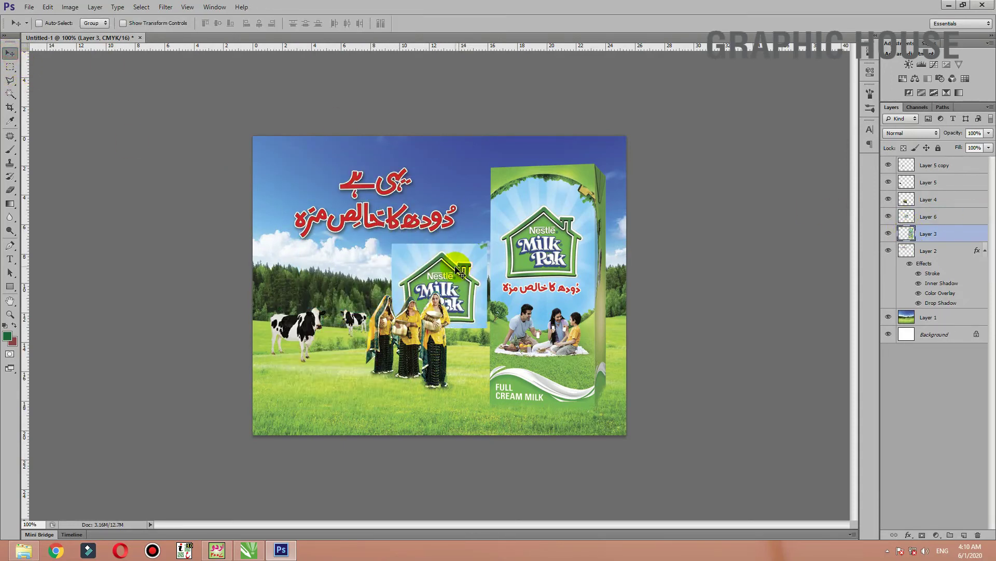
{"action": "left_click_drag", "start_coordinate": [457, 270], "coordinate": [324, 371]}
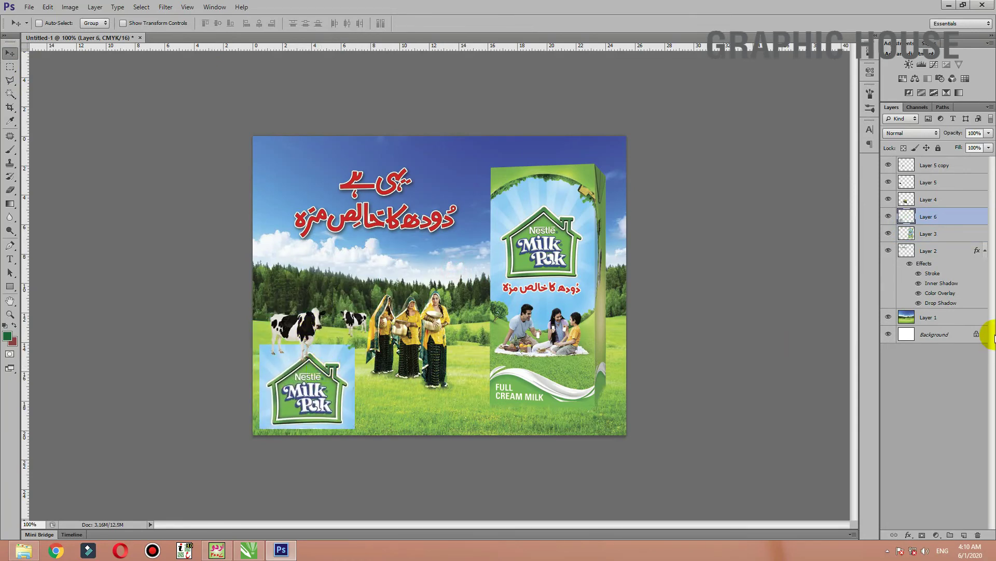
{"action": "mouse_move", "coordinate": [905, 216]}
{"action": "left_mouse_down"}
{"action": "mouse_move", "coordinate": [910, 165]}
{"action": "mouse_move", "coordinate": [911, 173]}
{"action": "left_mouse_up"}
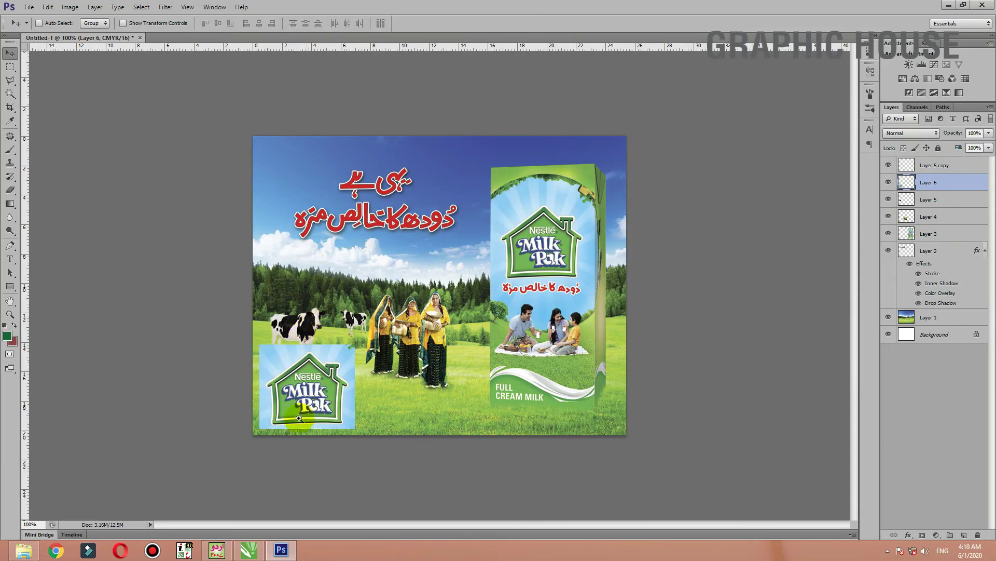
{"action": "scroll", "coordinate": [299, 418], "scroll_direction": "up", "scroll_amount": 5}
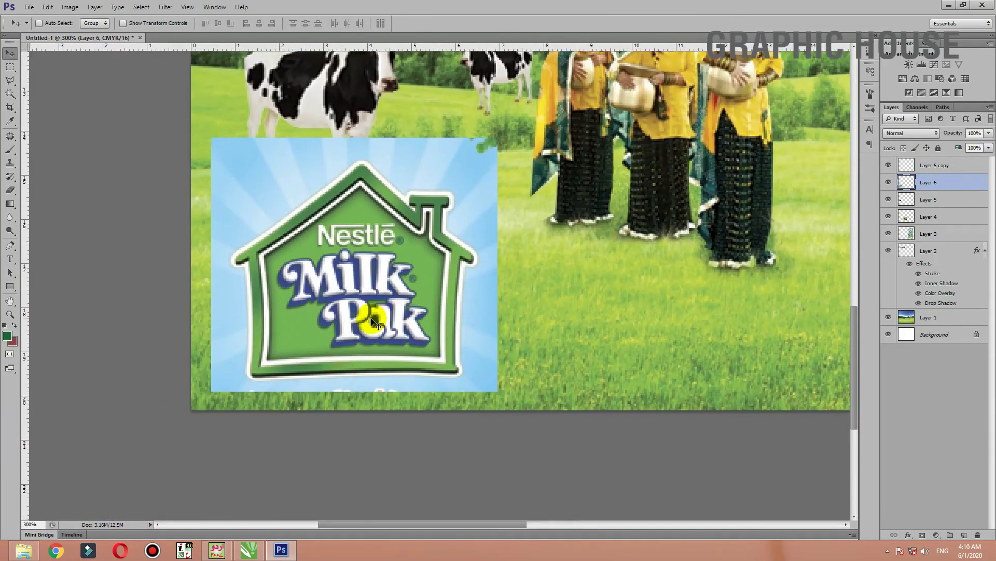
Select the logo's blue square background with the Magic Wand and delete it.
{"action": "left_click", "coordinate": [10, 94]}
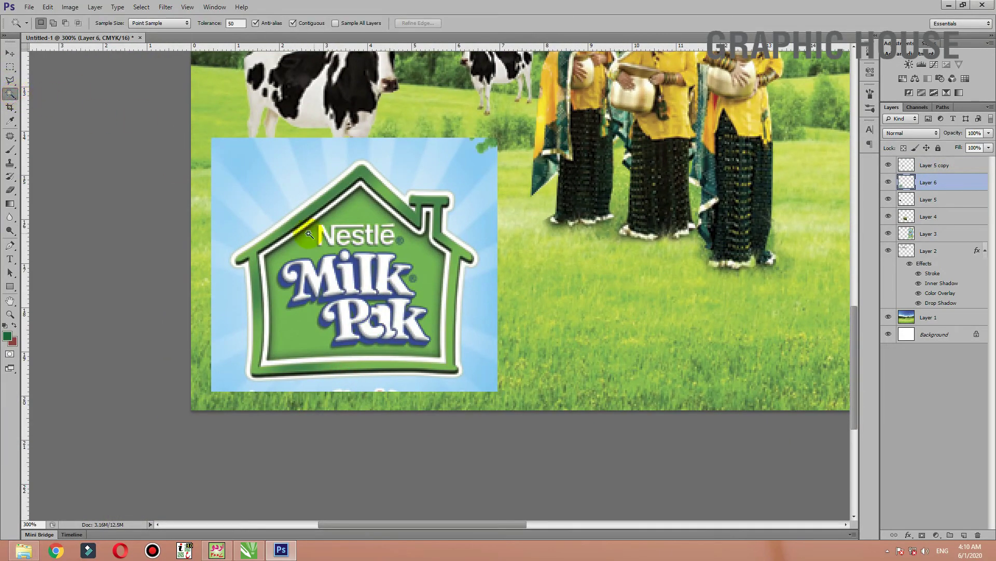
{"action": "left_click", "coordinate": [266, 193]}
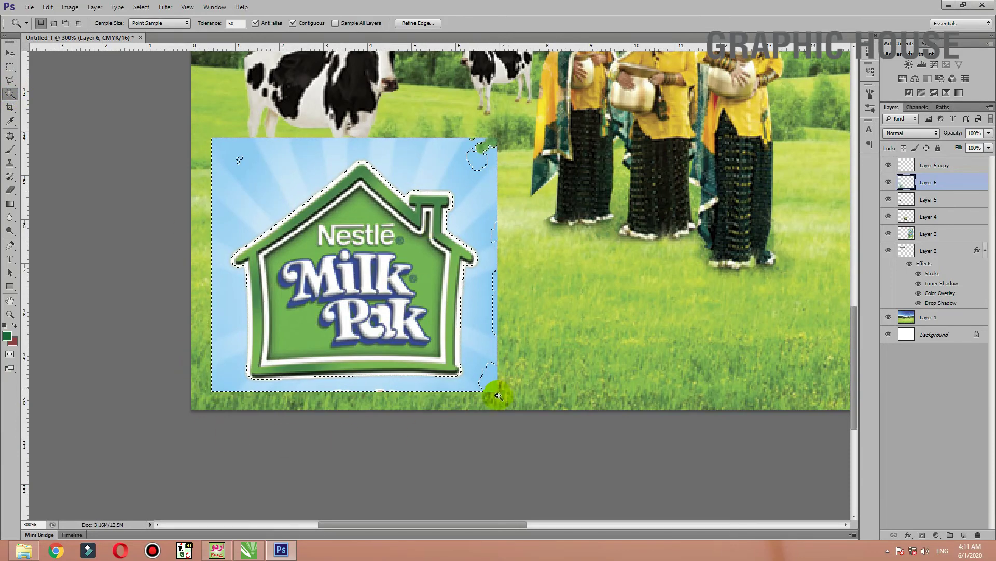
{"action": "left_click", "coordinate": [493, 378], "text": "shift"}
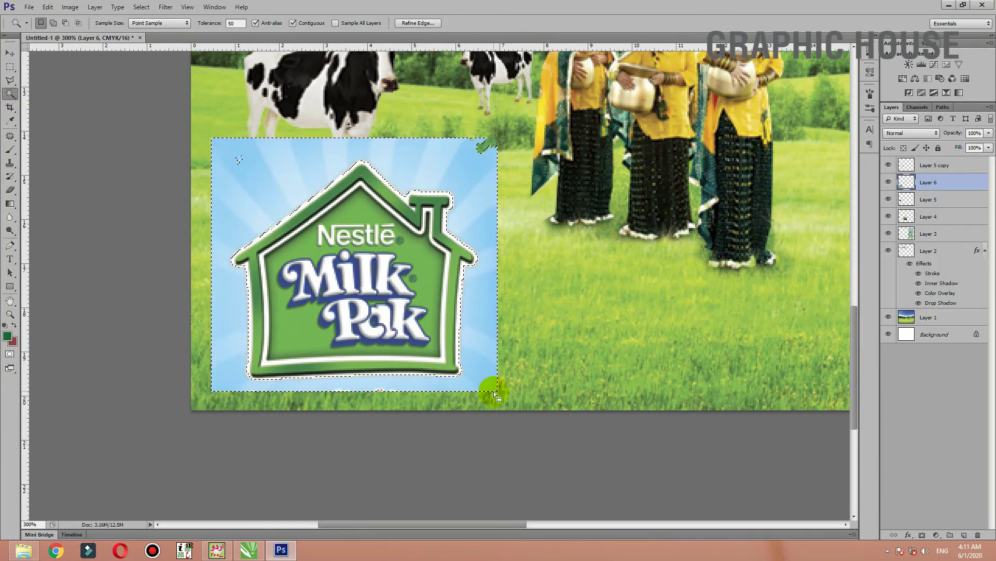
{"action": "key", "text": "Delete"}
{"action": "key", "text": "ctrl+d"}
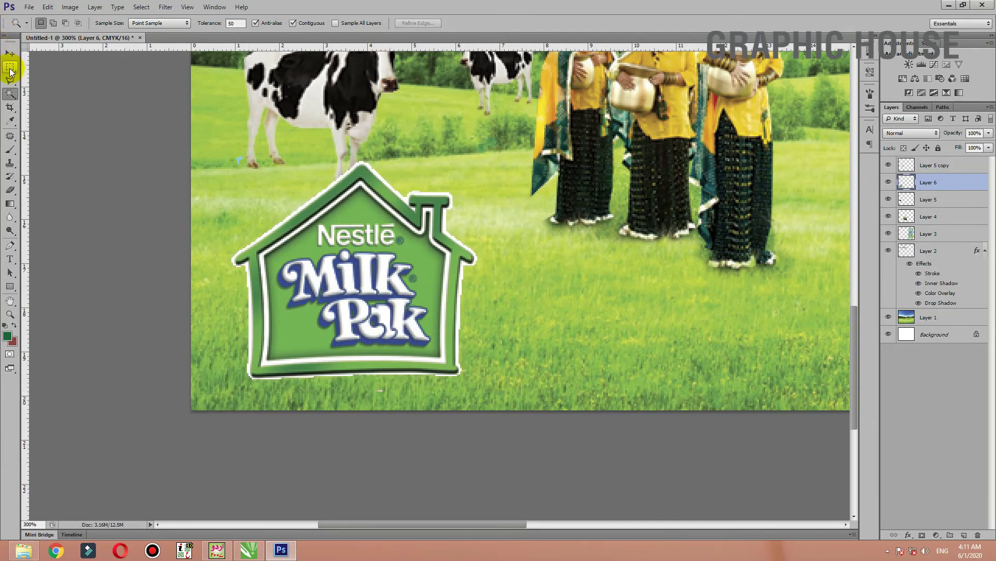
Clear a trial grass selection and nudge the logo slightly left and down.
{"action": "left_click", "coordinate": [9, 66]}
{"action": "left_click_drag", "start_coordinate": [252, 150], "coordinate": [230, 175]}
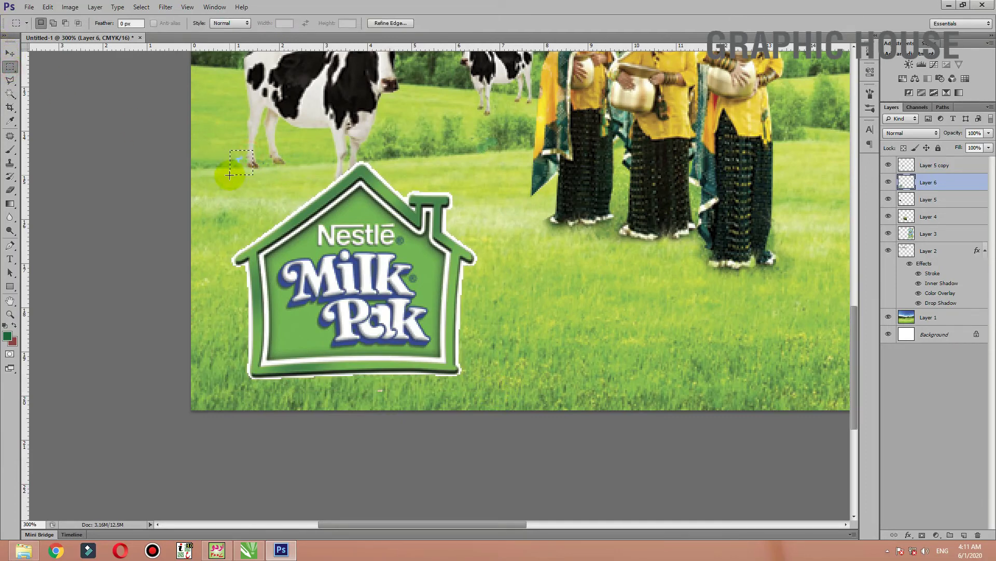
{"action": "left_click", "coordinate": [10, 52]}
{"action": "key", "text": "ctrl+d"}
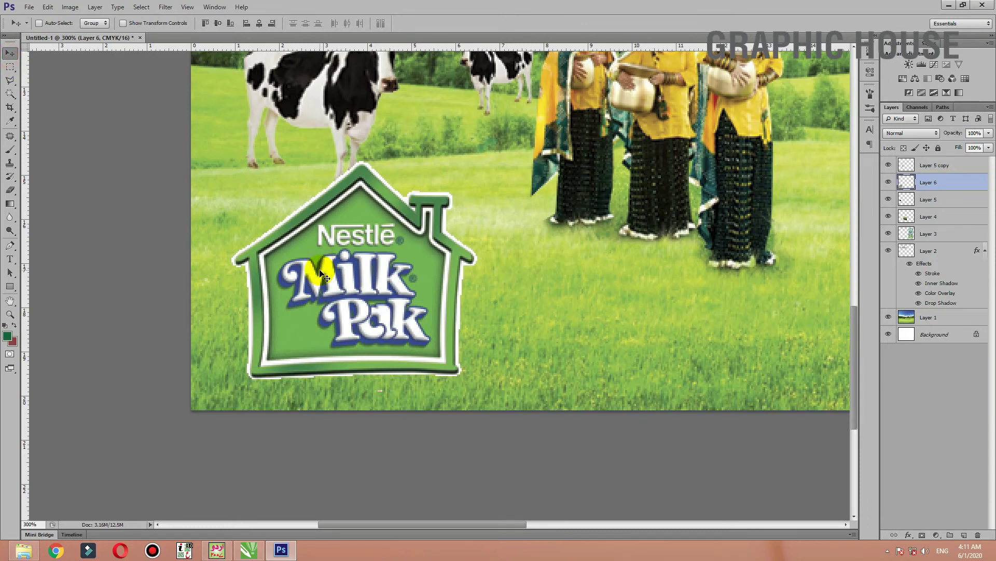
{"action": "left_click_drag", "start_coordinate": [323, 288], "coordinate": [312, 291]}
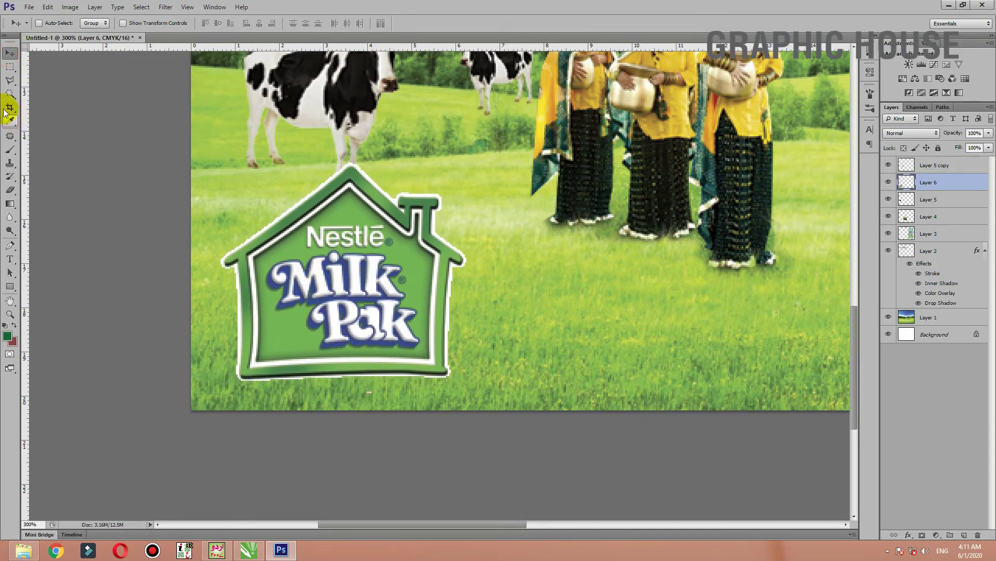
Outline a grass area near the women with the Polygonal Lasso, then deselect it.
{"action": "left_click", "coordinate": [10, 80]}
{"action": "left_click", "coordinate": [420, 143]}
{"action": "left_click", "coordinate": [419, 106]}
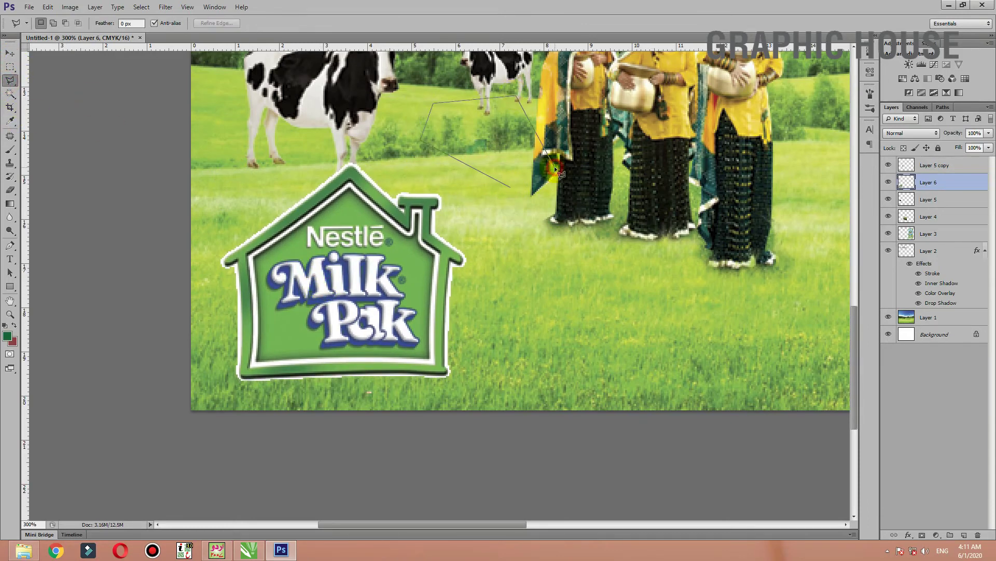
{"action": "double_click", "coordinate": [555, 167]}
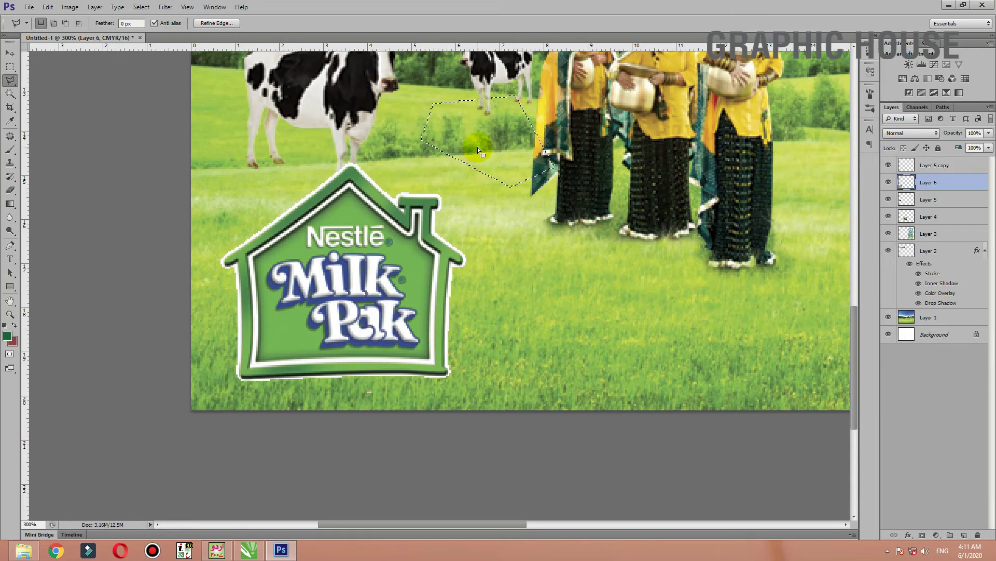
{"action": "key", "text": "ctrl+d"}
{"action": "left_click", "coordinate": [9, 53]}
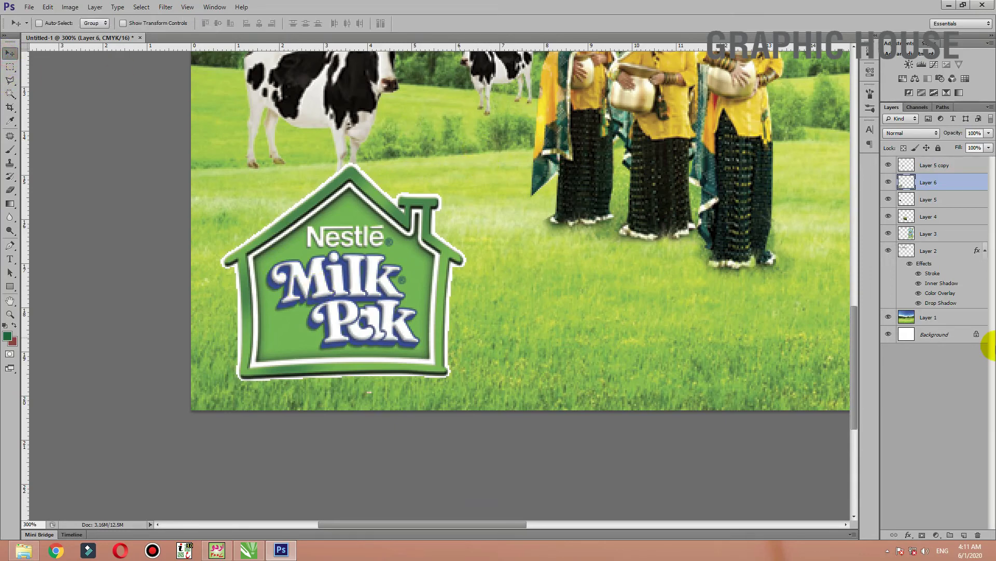
Give the logo a Drop Shadow: Opacity 13, Angle -37, Distance 3, Spread 26, Size 9.
{"action": "left_click", "coordinate": [909, 535]}
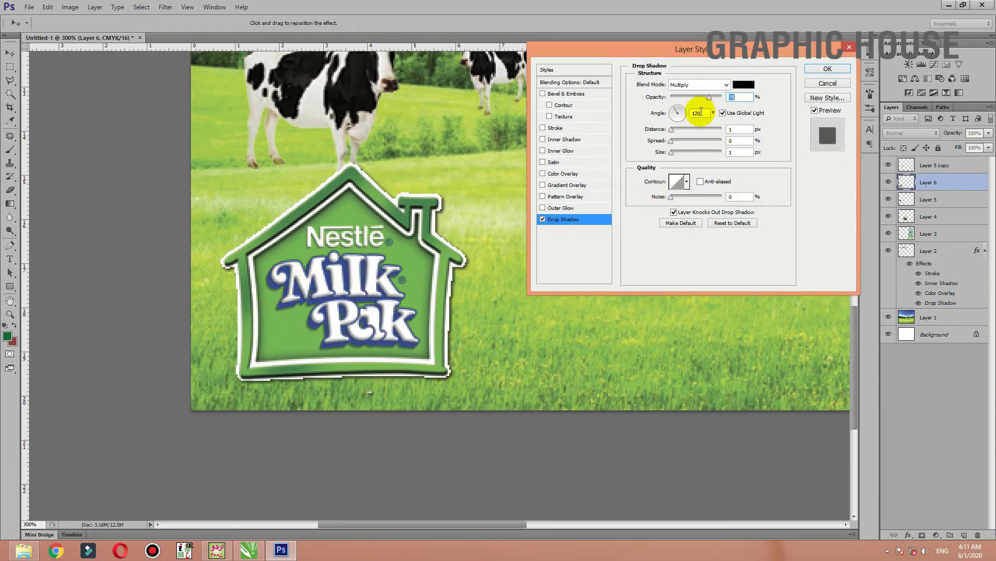
{"action": "left_click_drag", "start_coordinate": [671, 129], "coordinate": [676, 139]}
{"action": "left_click_drag", "start_coordinate": [709, 97], "coordinate": [684, 98]}
{"action": "left_click_drag", "start_coordinate": [672, 152], "coordinate": [676, 157]}
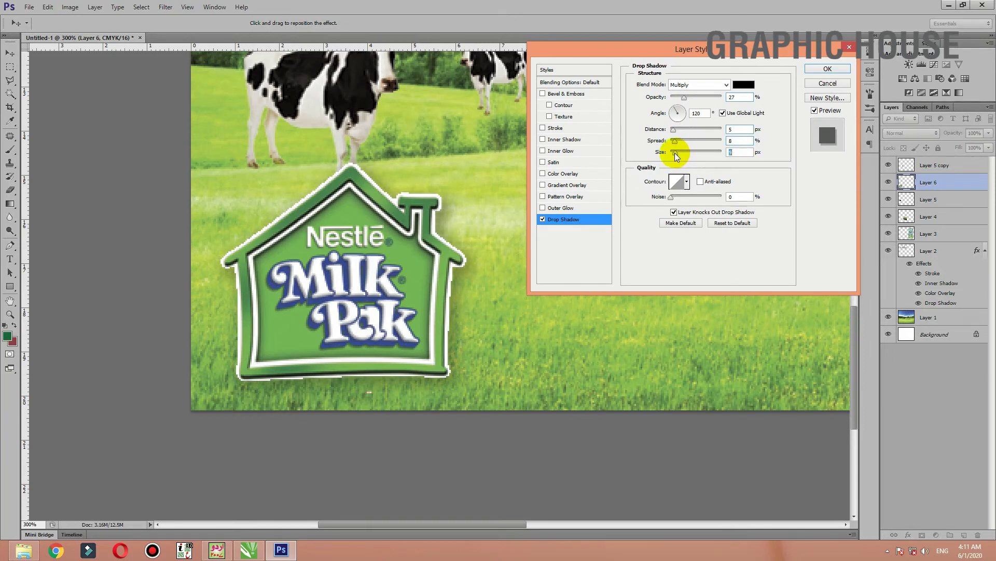
{"action": "mouse_move", "coordinate": [675, 141]}
{"action": "left_mouse_down"}
{"action": "mouse_move", "coordinate": [685, 142]}
{"action": "mouse_move", "coordinate": [673, 135]}
{"action": "left_mouse_up"}
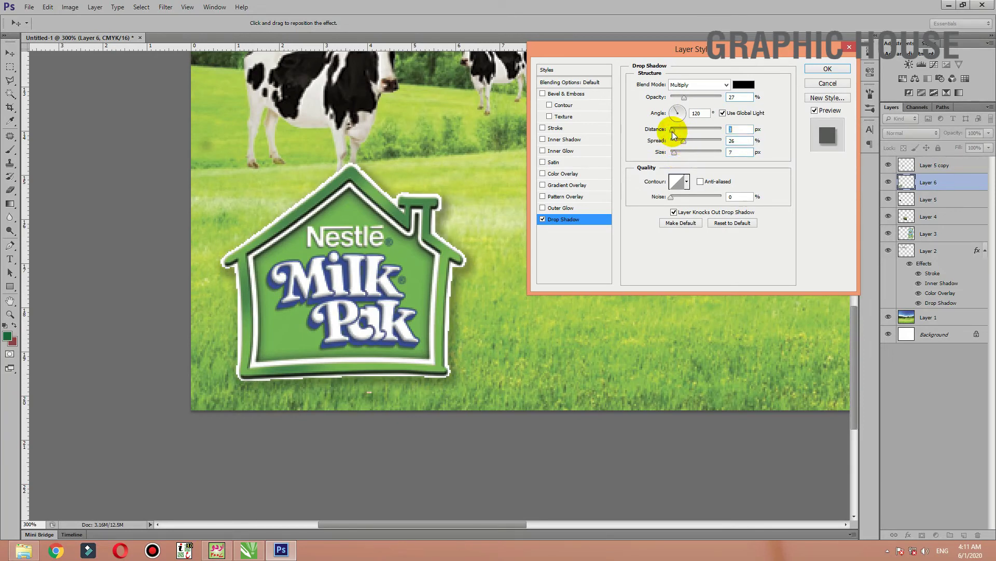
{"action": "mouse_move", "coordinate": [684, 98]}
{"action": "left_mouse_down"}
{"action": "mouse_move", "coordinate": [680, 112]}
{"action": "mouse_move", "coordinate": [662, 108]}
{"action": "mouse_move", "coordinate": [692, 125]}
{"action": "mouse_move", "coordinate": [675, 152]}
{"action": "left_mouse_up"}
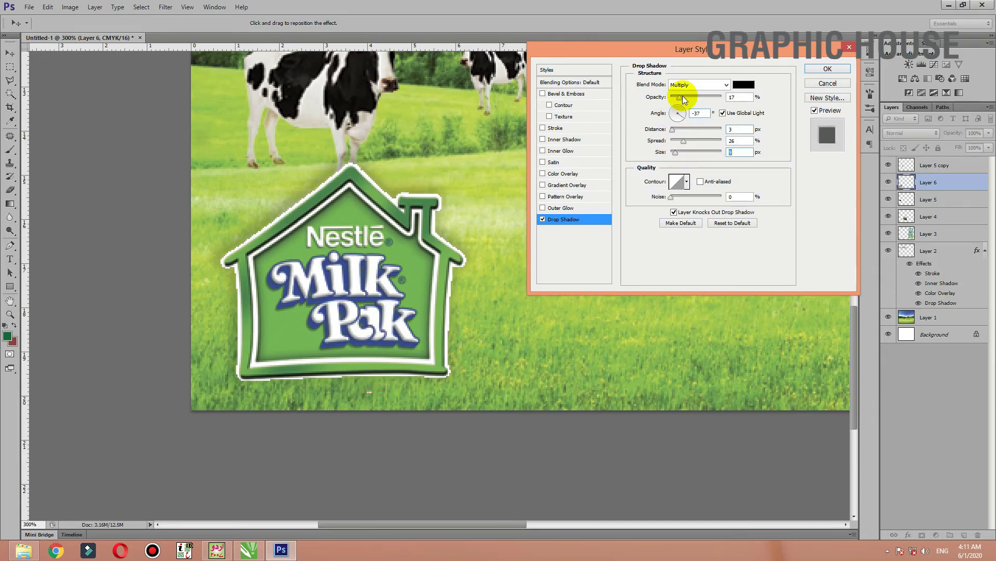
{"action": "left_click_drag", "start_coordinate": [681, 97], "coordinate": [678, 97]}
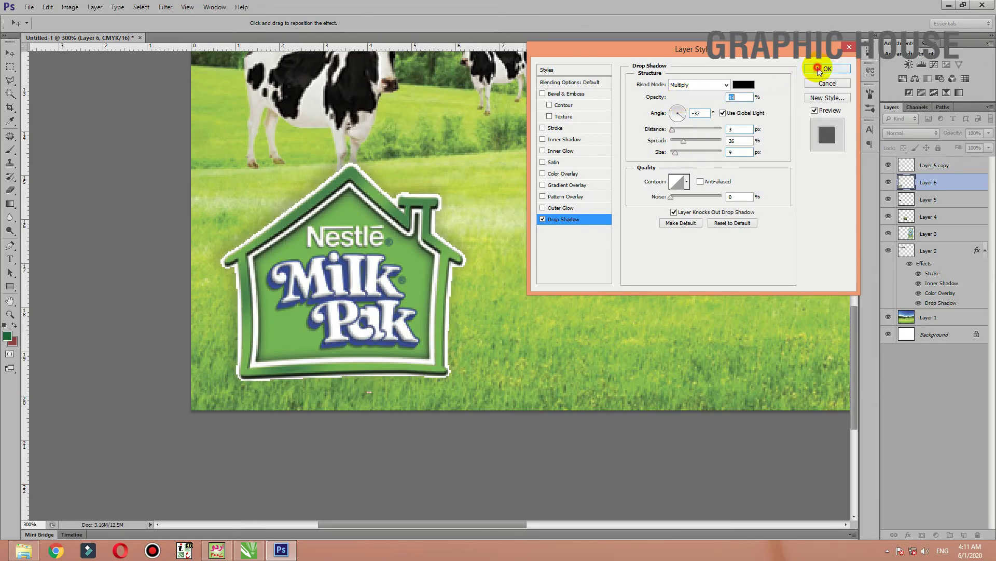
{"action": "left_click", "coordinate": [819, 70]}
Scale the bottom-left logo down to about 85% with Free Transform.
{"action": "scroll", "coordinate": [759, 130], "scroll_direction": "down", "scroll_amount": 2}
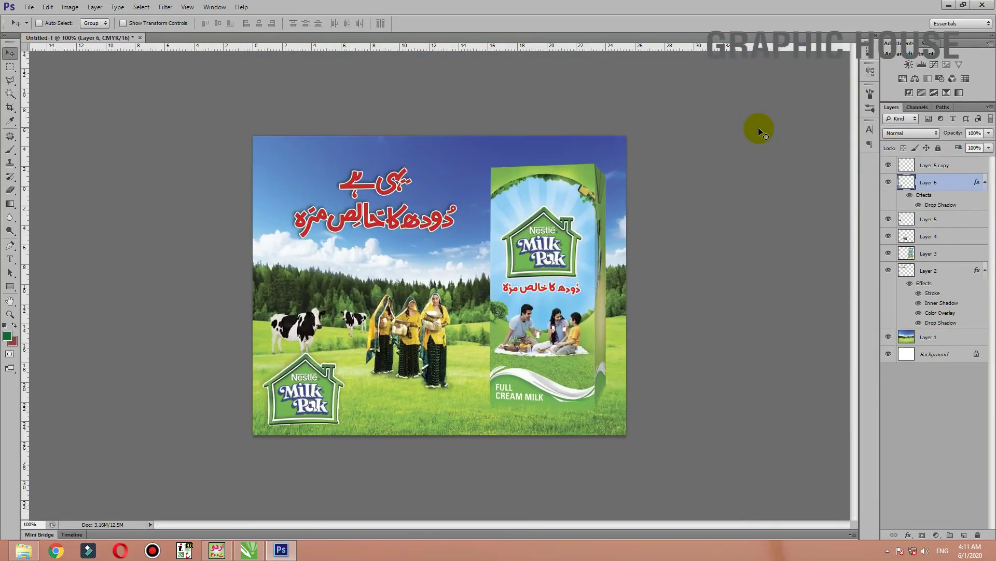
{"action": "scroll", "coordinate": [756, 127], "scroll_direction": "up", "scroll_amount": 1}
{"action": "scroll", "coordinate": [473, 127], "scroll_direction": "down", "scroll_amount": 2}
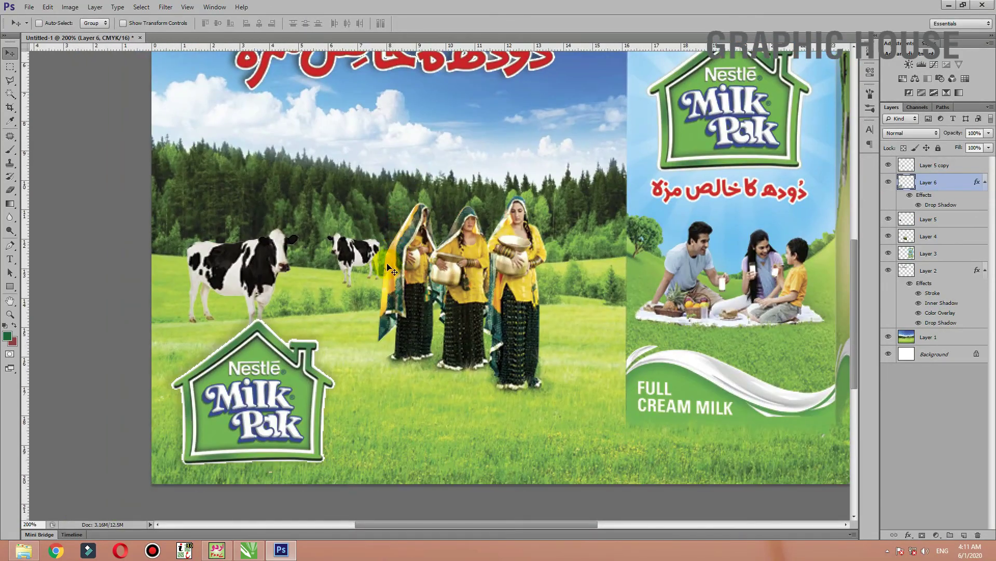
{"action": "key", "text": "ctrl+t"}
{"action": "left_click_drag", "start_coordinate": [337, 304], "coordinate": [310, 328]}
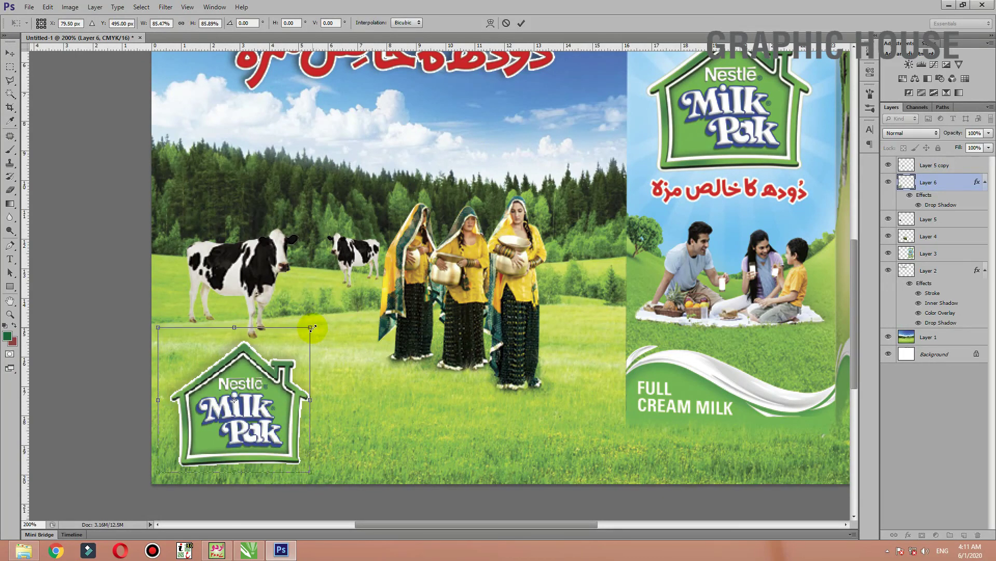
{"action": "key", "text": "Return"}
Place the extra cow at the right edge beside the carton, then zoom out and preview the poster.
{"action": "scroll", "coordinate": [314, 332], "scroll_direction": "down", "scroll_amount": 2}
{"action": "scroll", "coordinate": [357, 248], "scroll_direction": "up", "scroll_amount": 3}
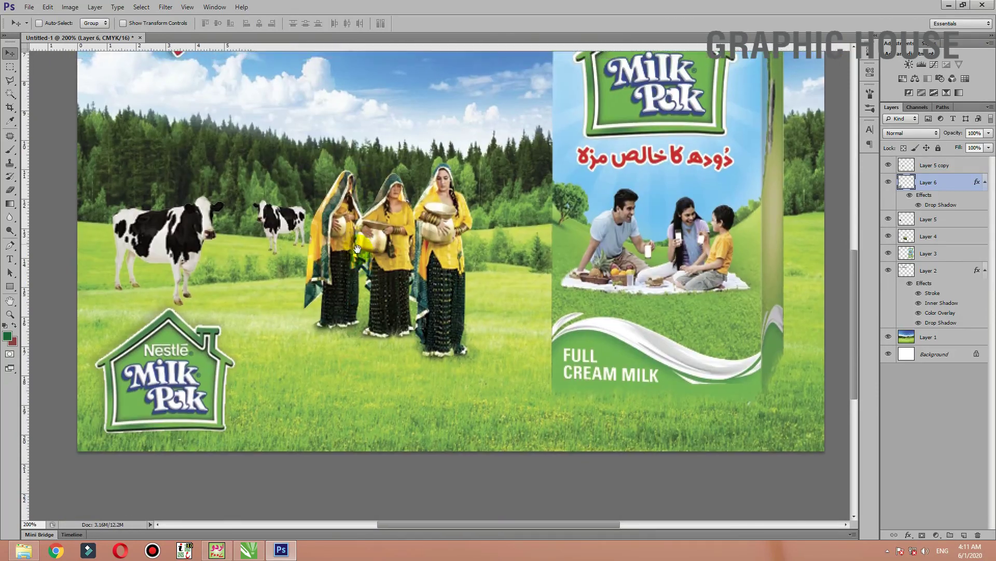
{"action": "mouse_move", "coordinate": [357, 248]}
{"action": "left_mouse_down"}
{"action": "mouse_move", "coordinate": [304, 262]}
{"action": "mouse_move", "coordinate": [282, 180]}
{"action": "mouse_move", "coordinate": [524, 312]}
{"action": "mouse_move", "coordinate": [535, 267]}
{"action": "mouse_move", "coordinate": [804, 244]}
{"action": "mouse_move", "coordinate": [804, 206]}
{"action": "left_mouse_up"}
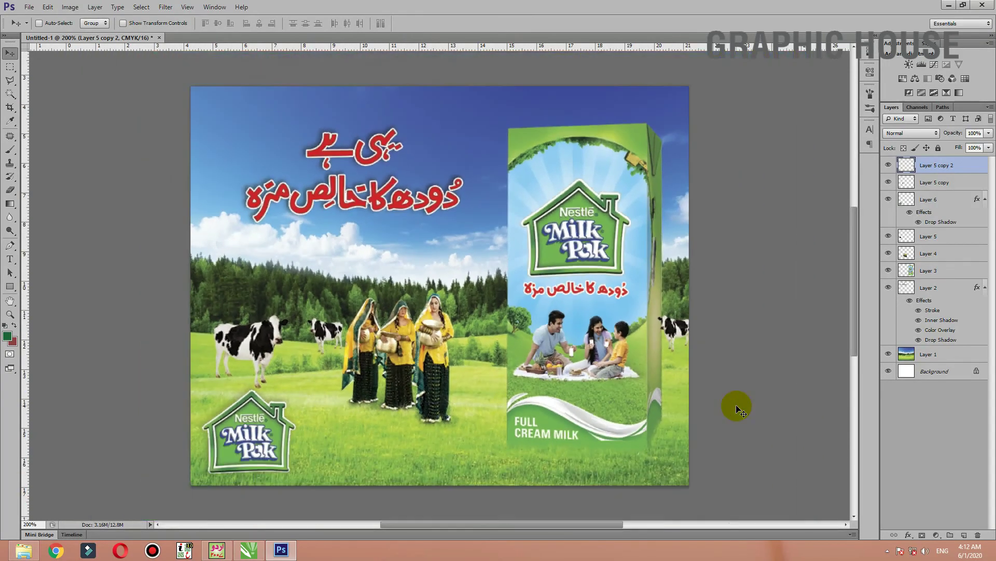
{"action": "key", "text": "ctrl+minus"}
{"action": "key", "text": "Tab"}
{"action": "key", "text": "Tab"}
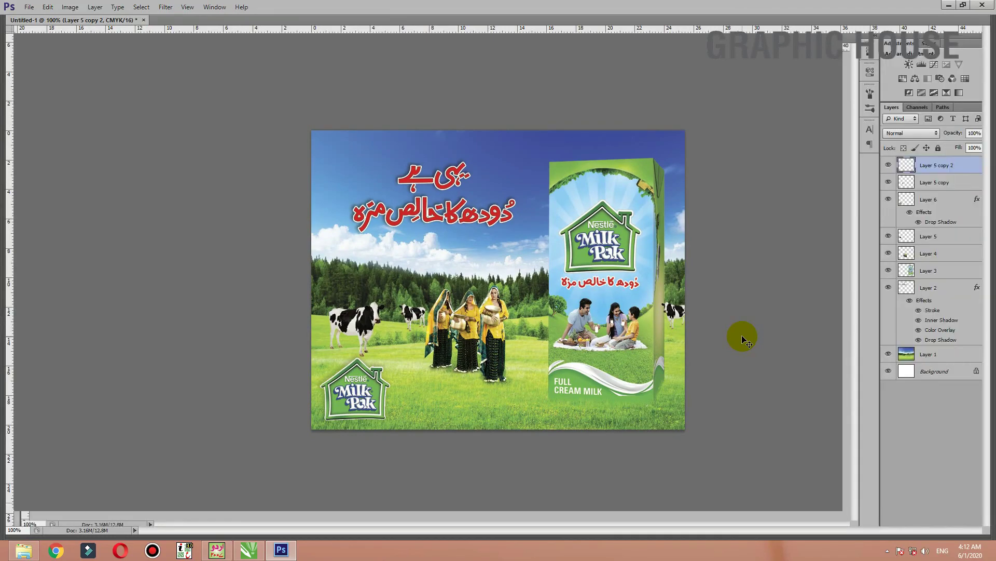